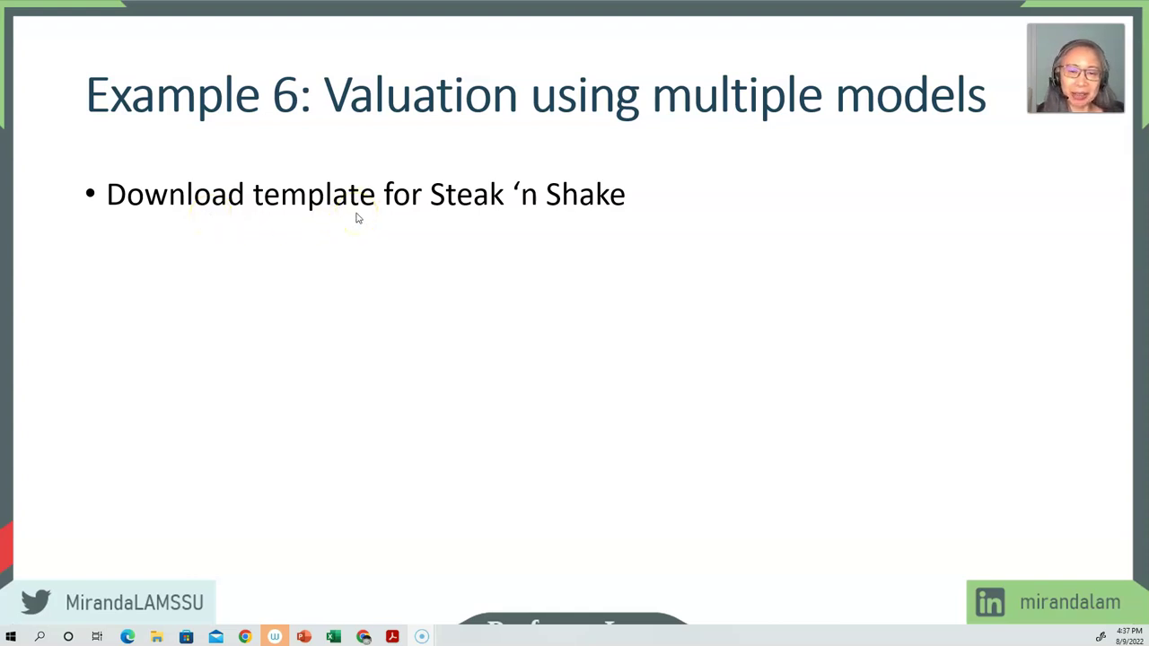
key(alt+Tab)
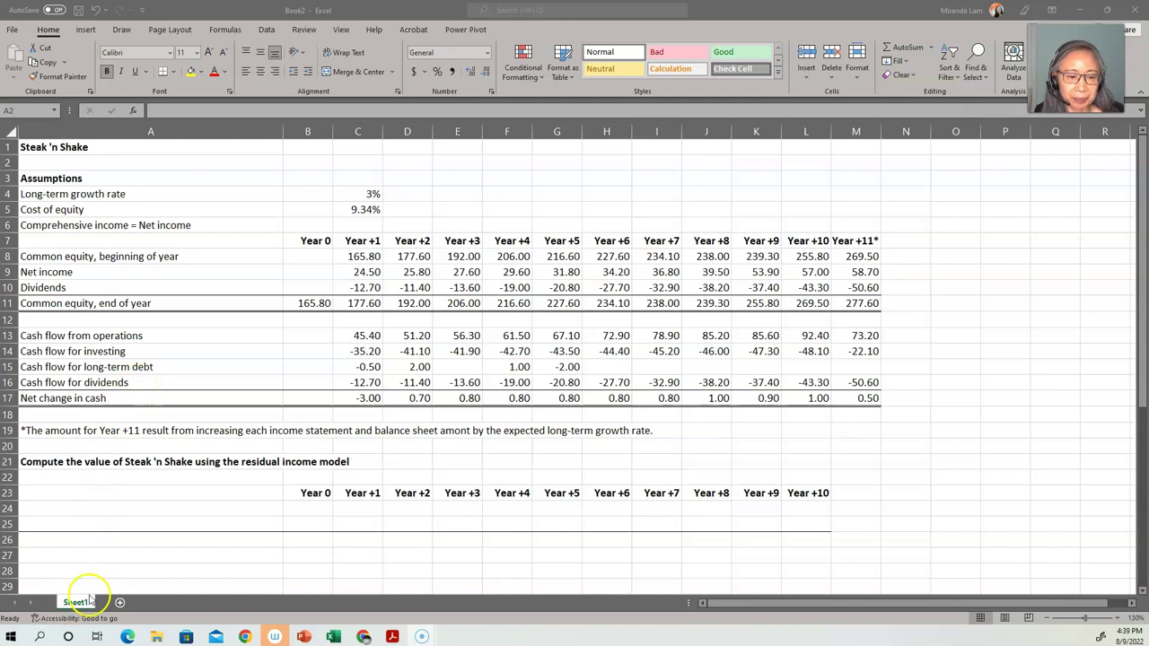
Step: Enter the note 'Forecast horizon ends in year +10' in cell L6, above the Year +10 column
click(805, 225)
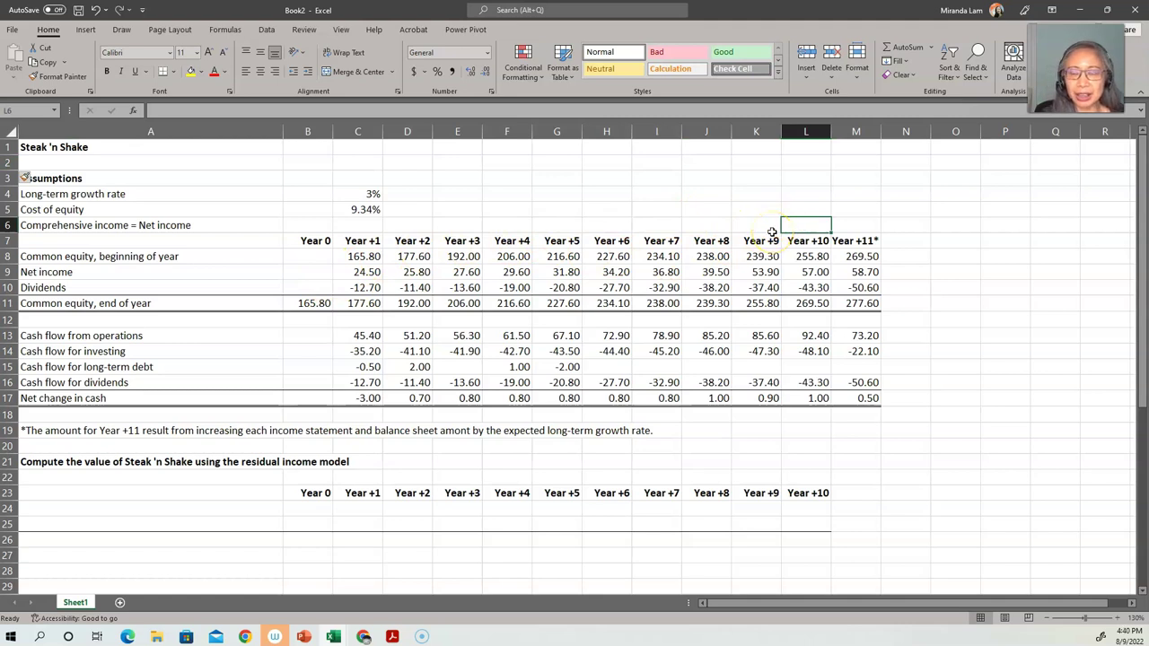
text(Forec)
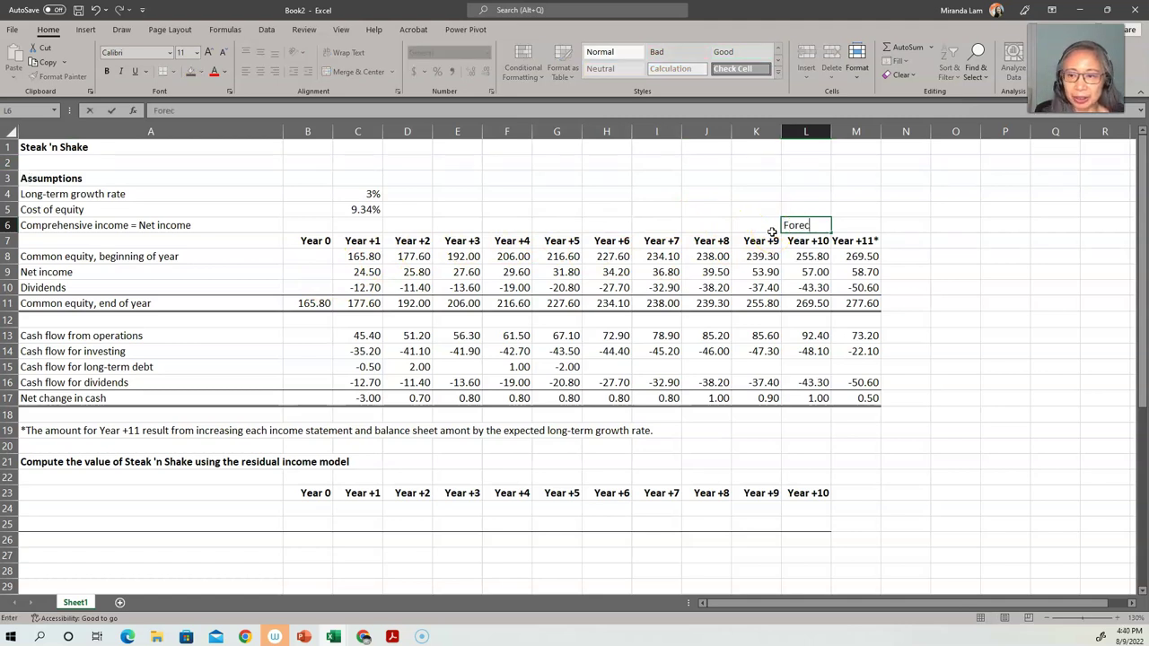
text(ast hori)
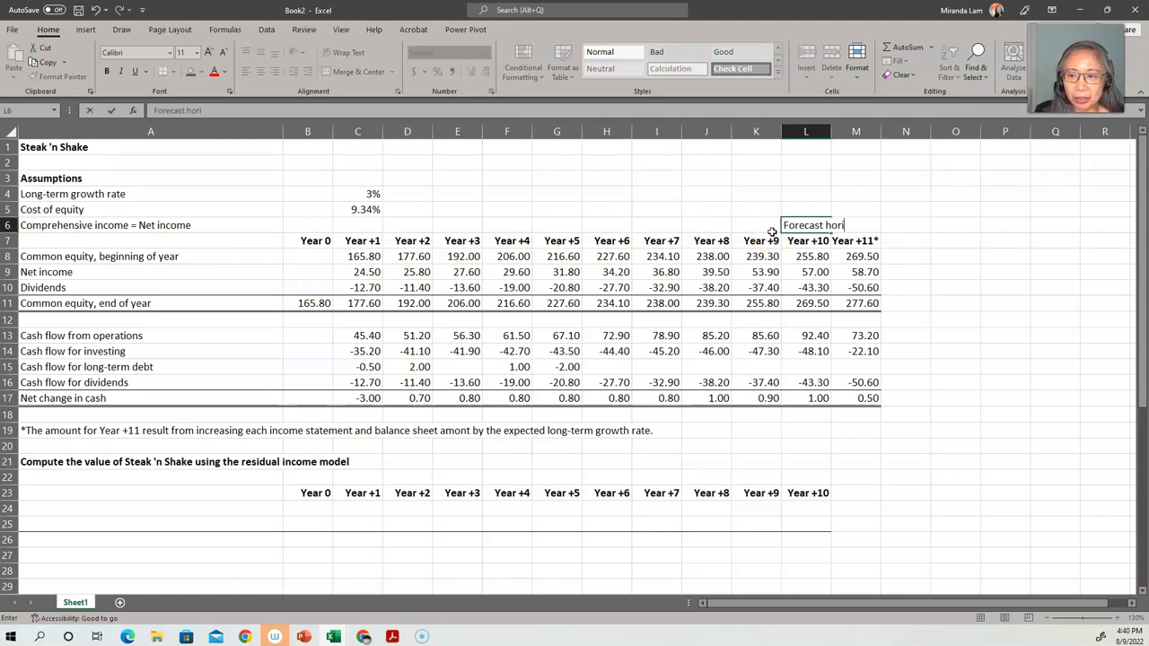
text(zon ends in y)
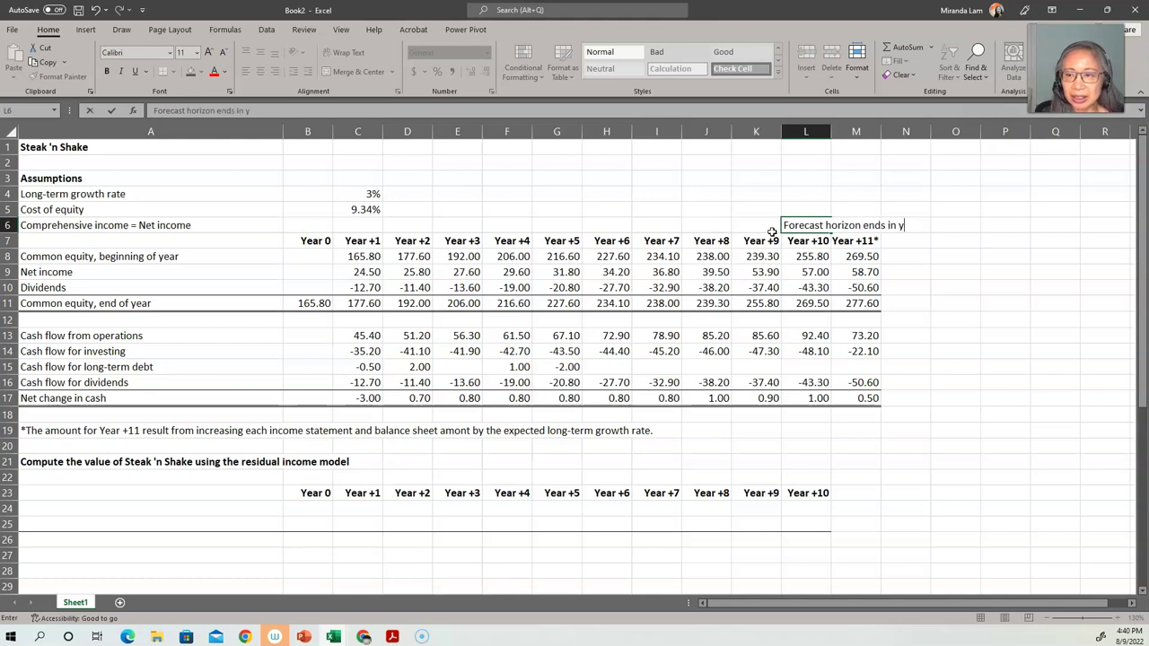
text(ear +10)
key(Return)
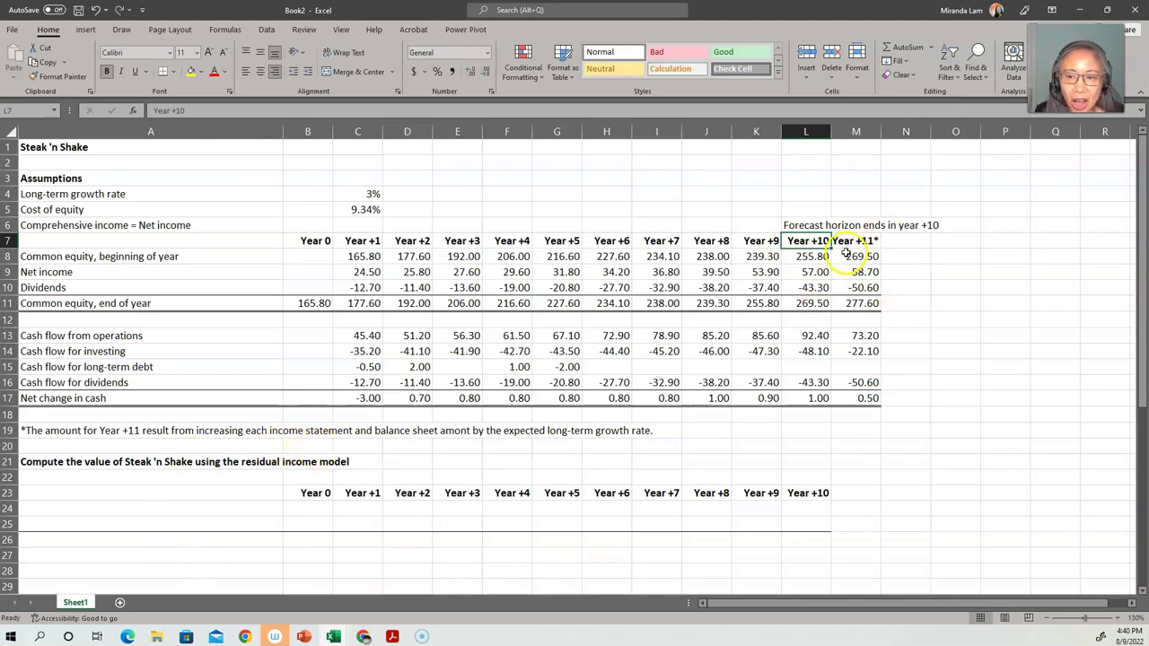
click(369, 194)
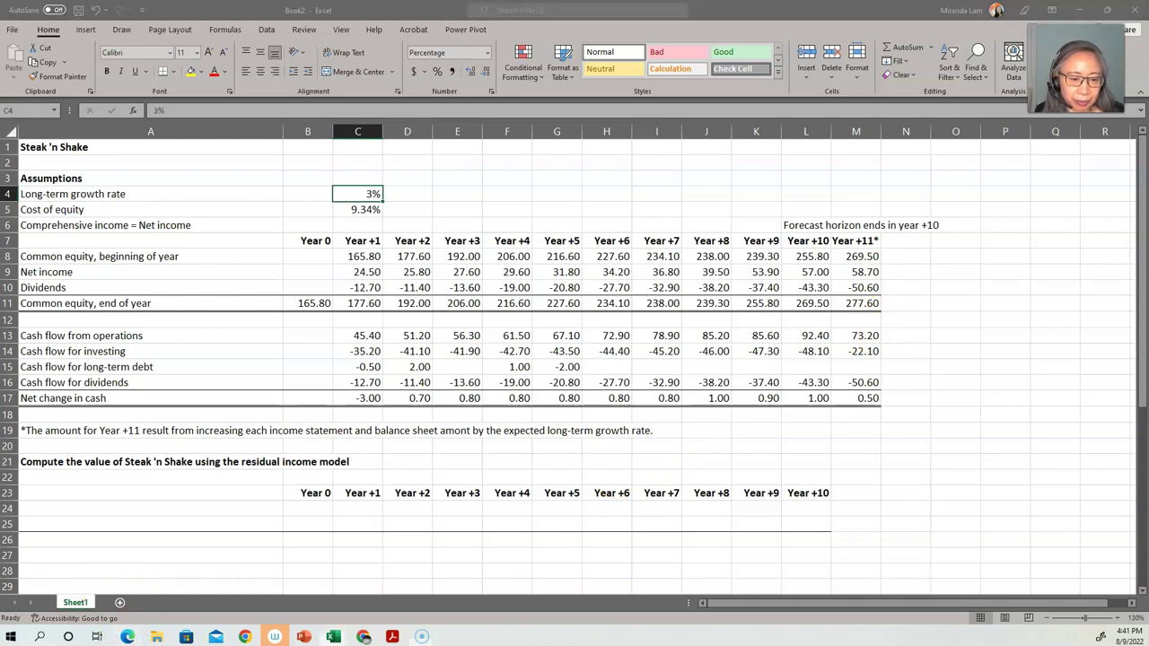
click(72, 466)
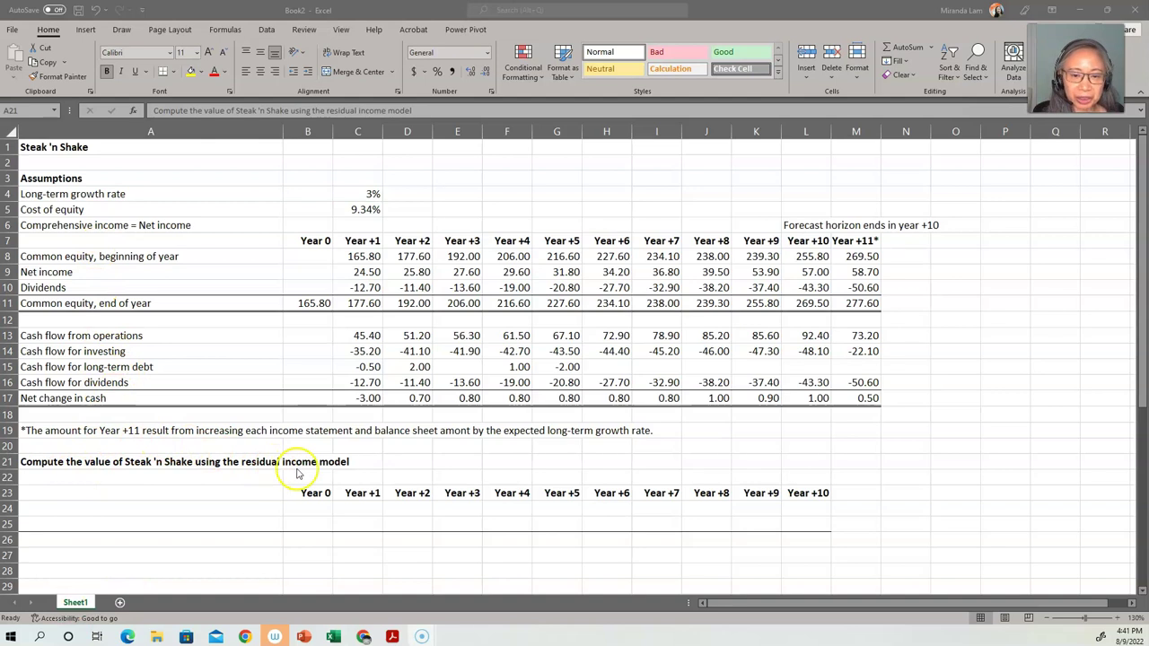
click(154, 510)
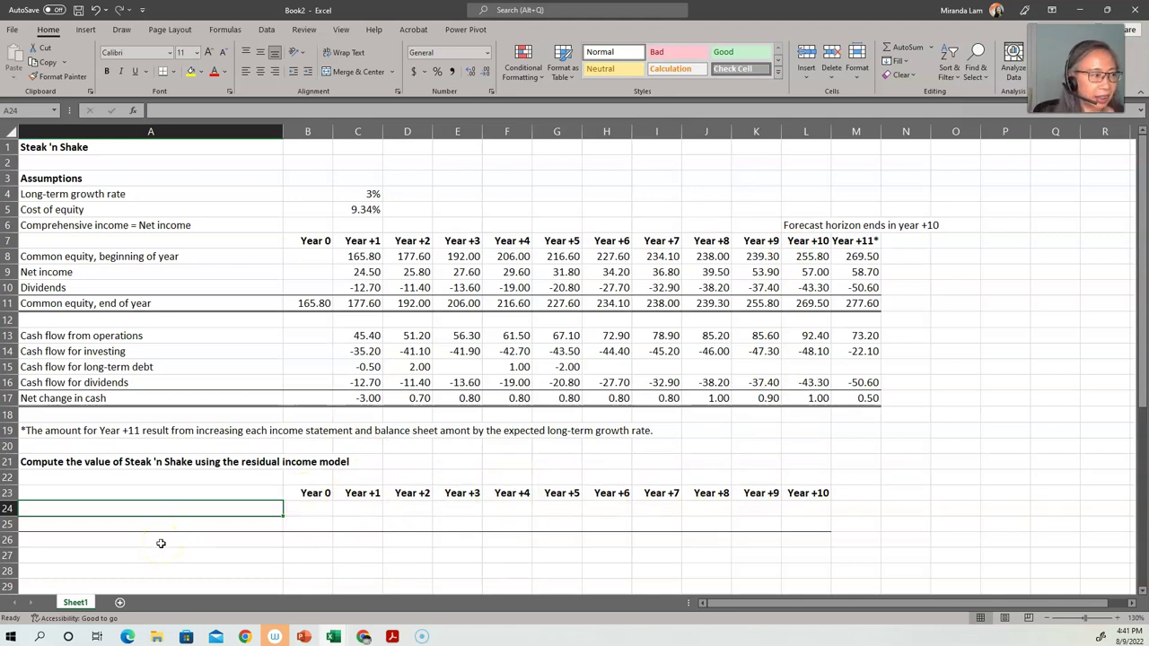
Step: Label row 24 'Residual income' and enter =C9-B11*$C$5 for Year +1
text(Residual)
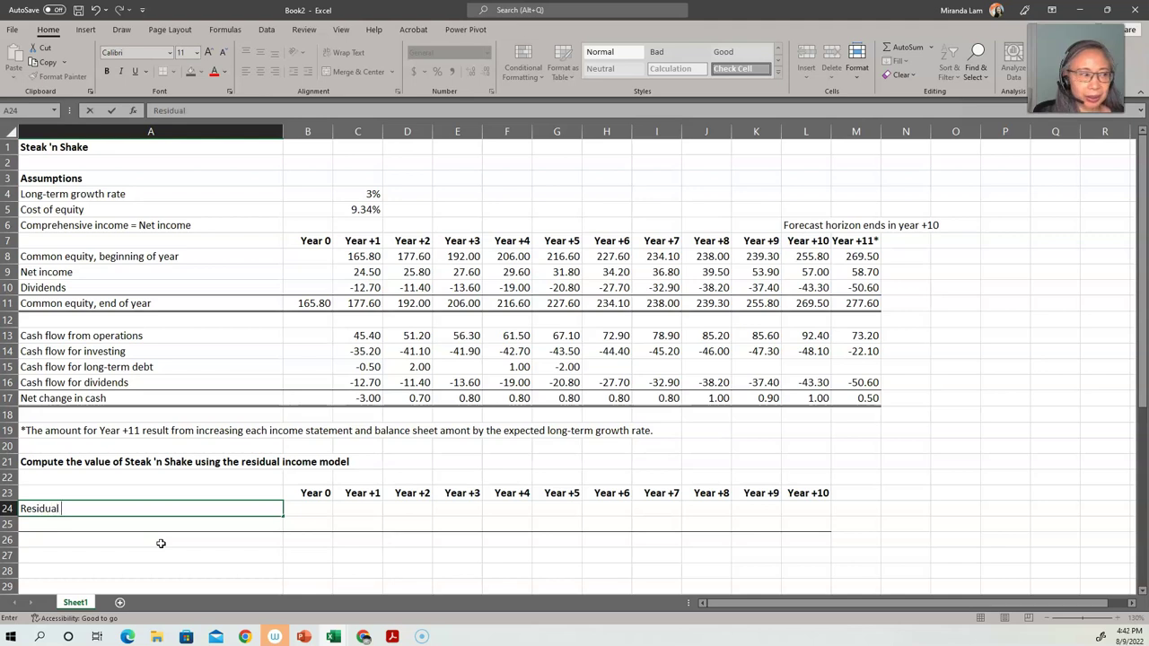
text( income)
key(Tab)
key(Tab)
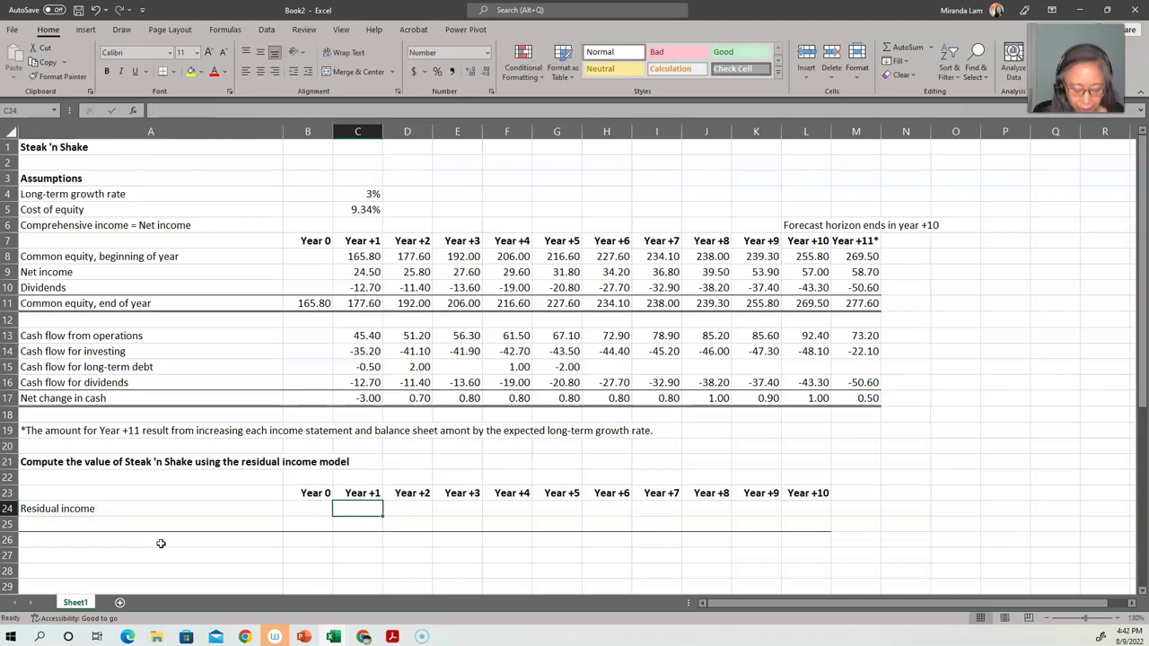
text(=)
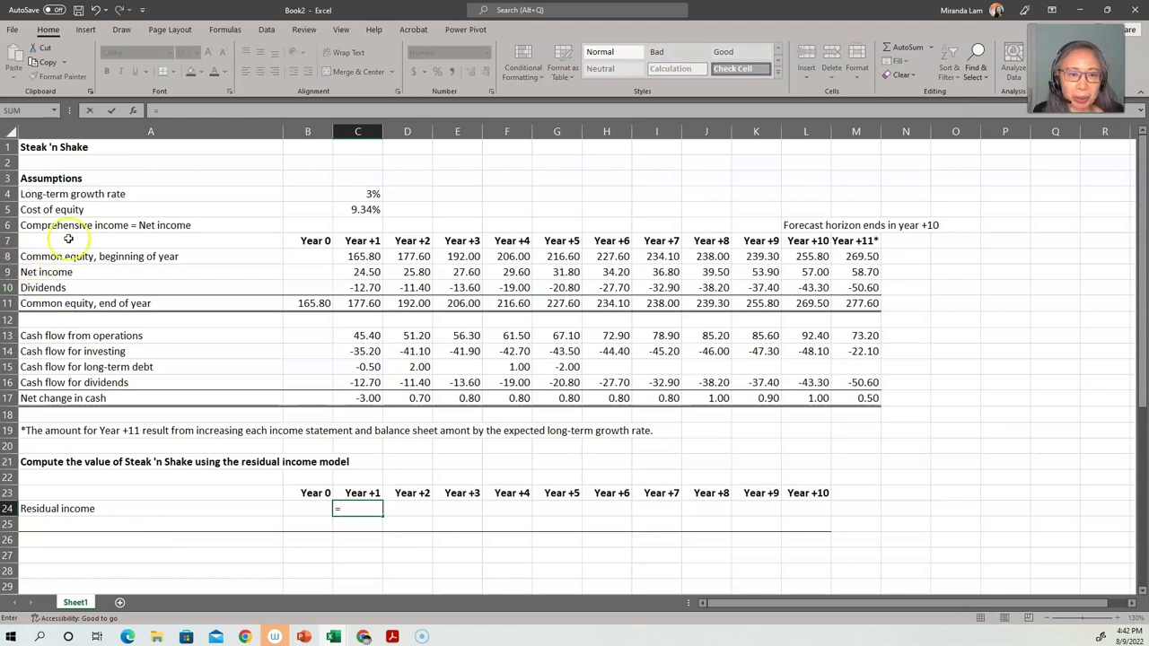
click(362, 272)
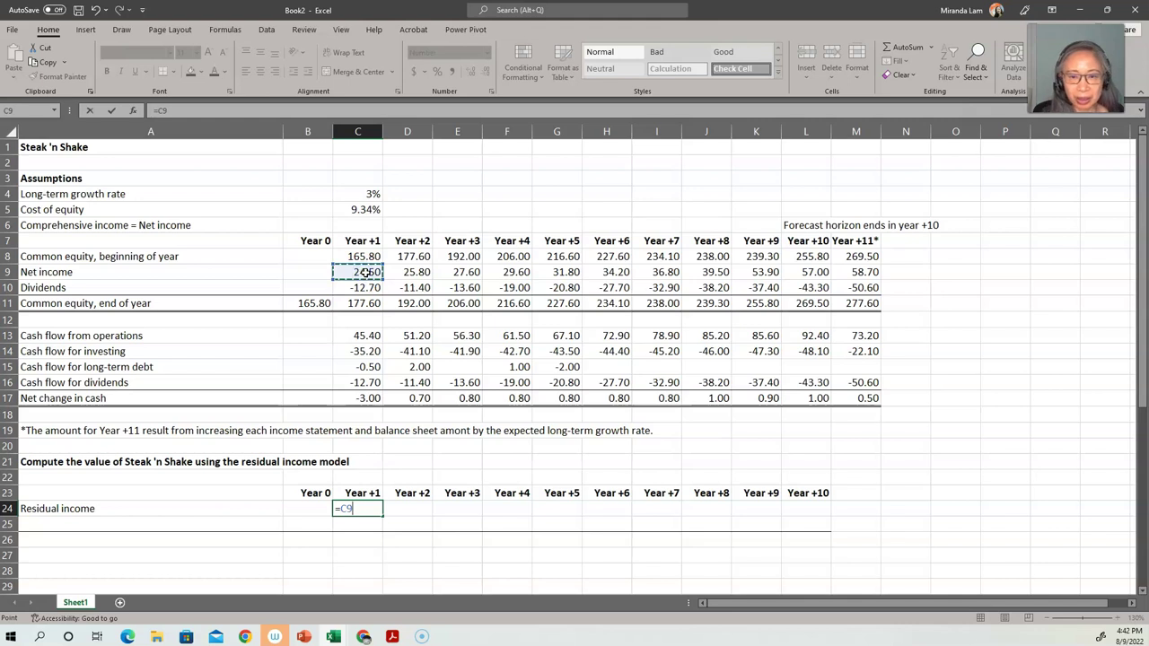
text(-)
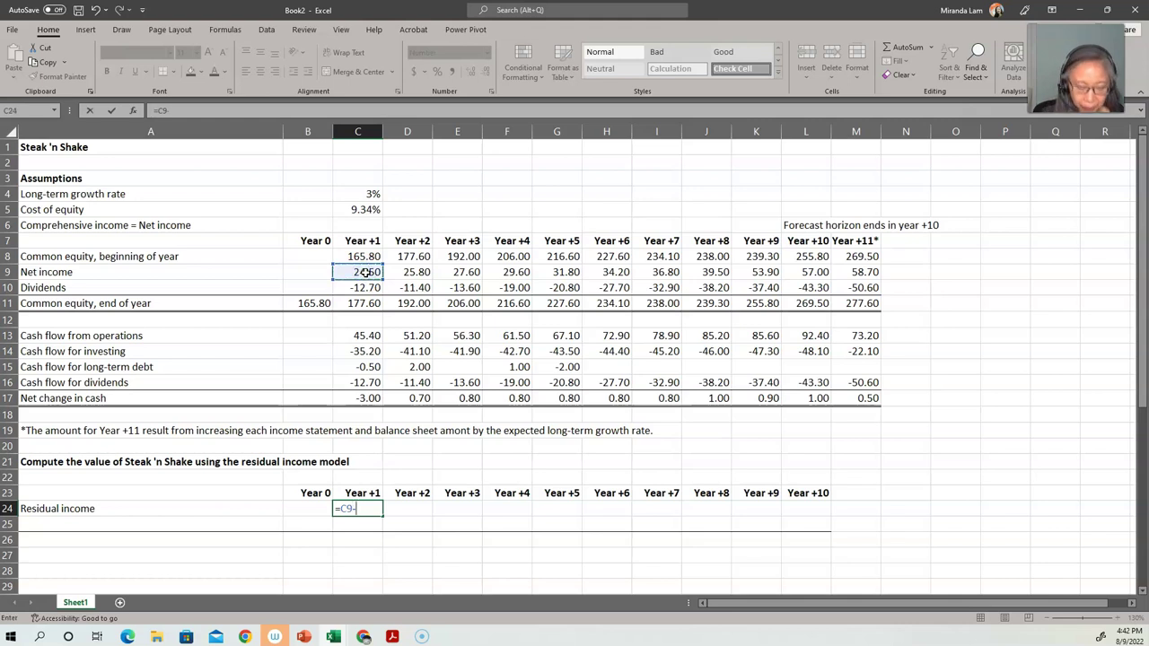
click(314, 303)
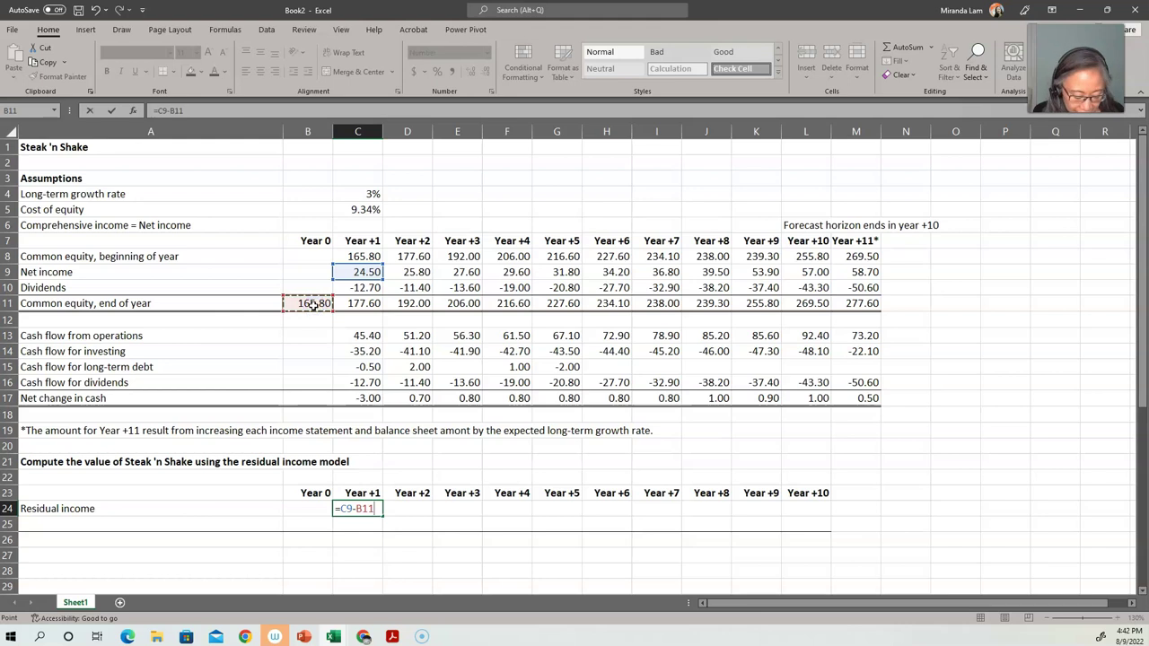
text(*)
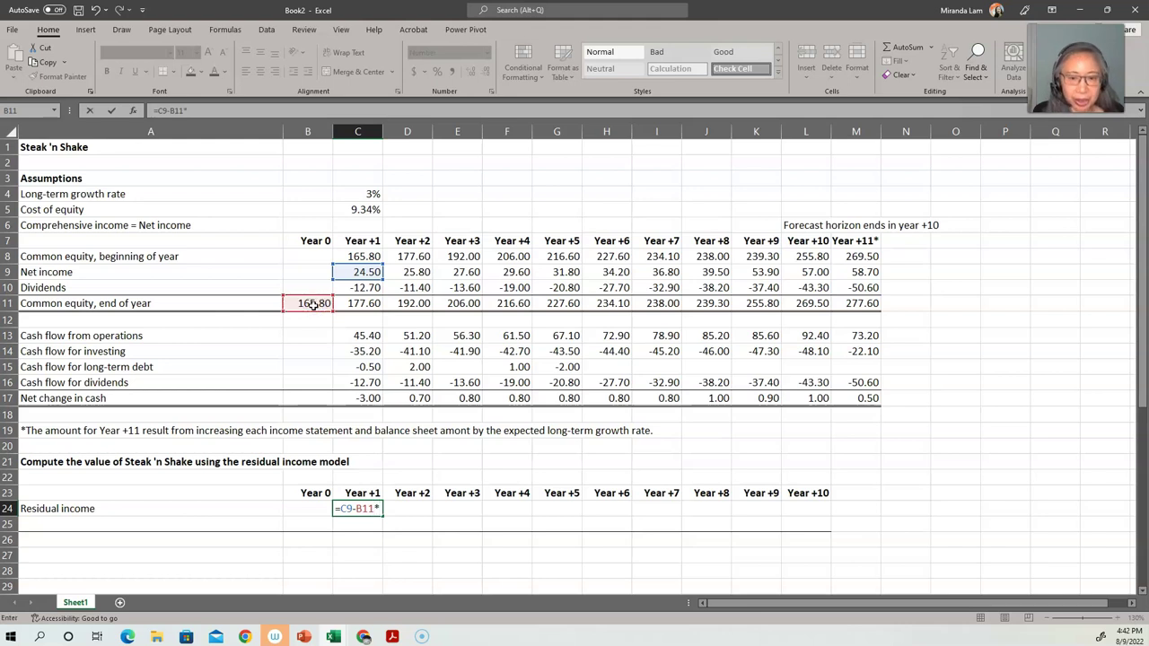
click(366, 209)
key(F4)
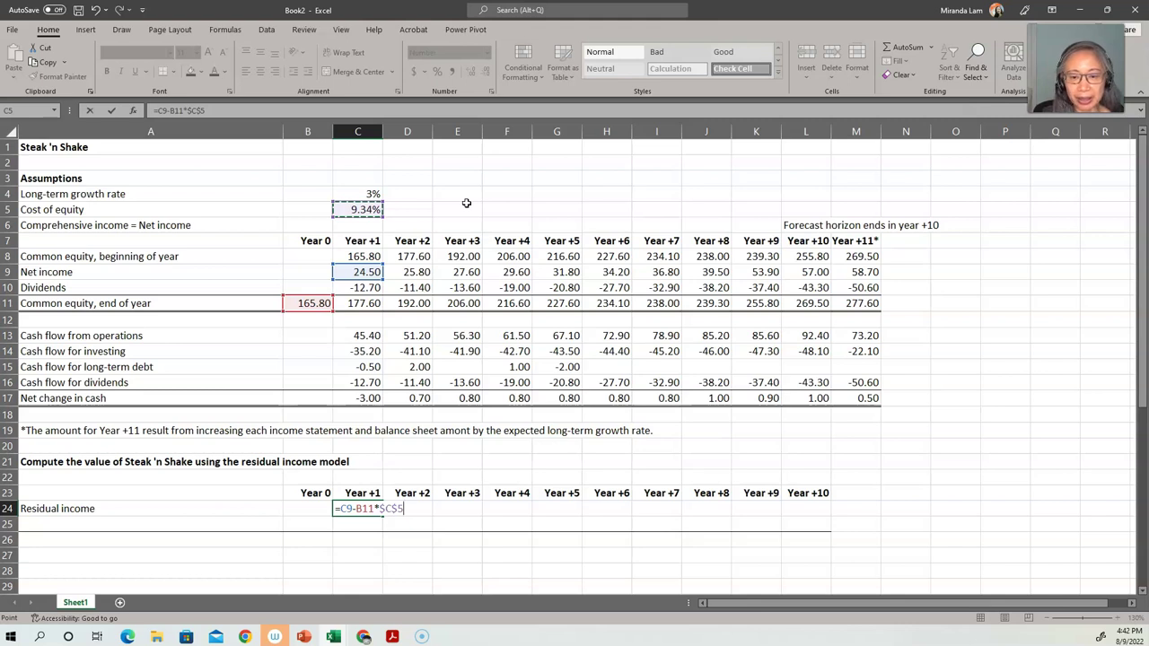
key(Return)
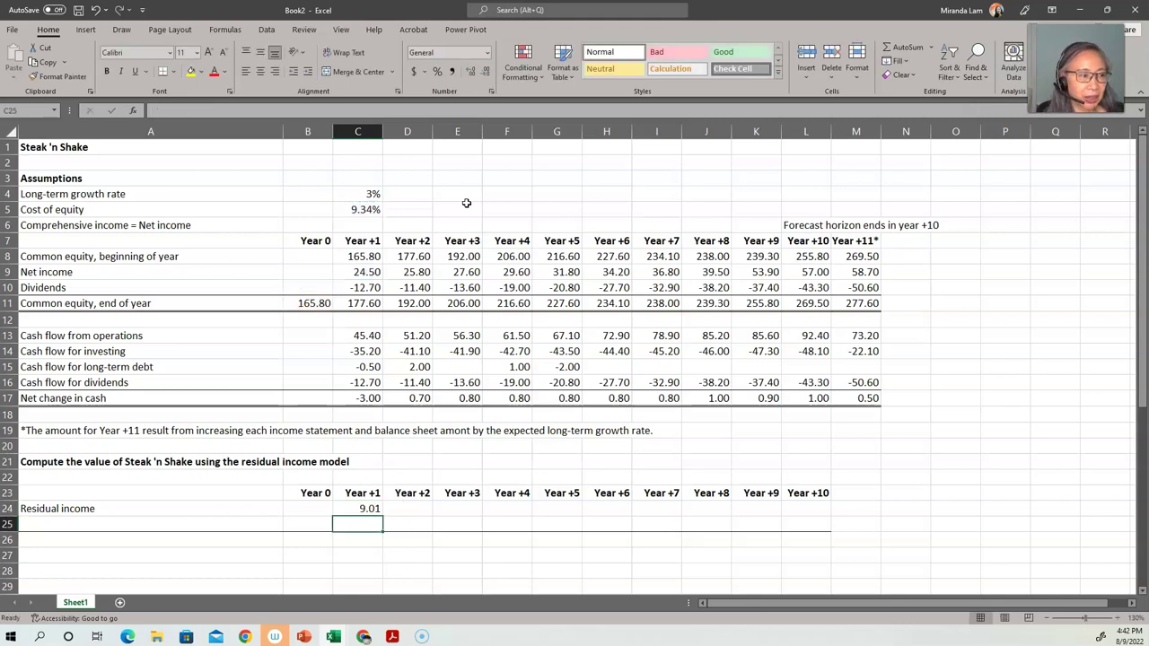
Step: Copy the residual income formula across C24:L24 through Year +10, ending at 33.11
key(Up)
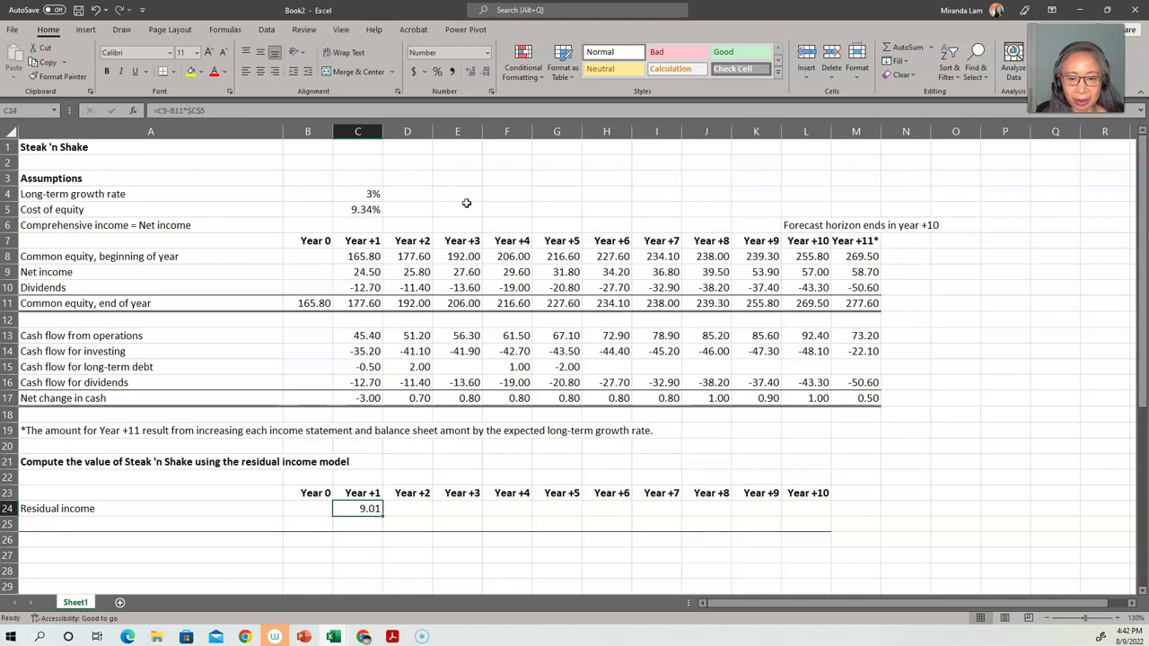
key(ctrl+c)
key(shift+Right)
key(shift+Right)
key(shift+Right)
key(shift+Right)
key(shift+Right)
key(shift+Right)
key(shift+Right)
key(shift+Right)
key(shift+Right)
key(Escape)
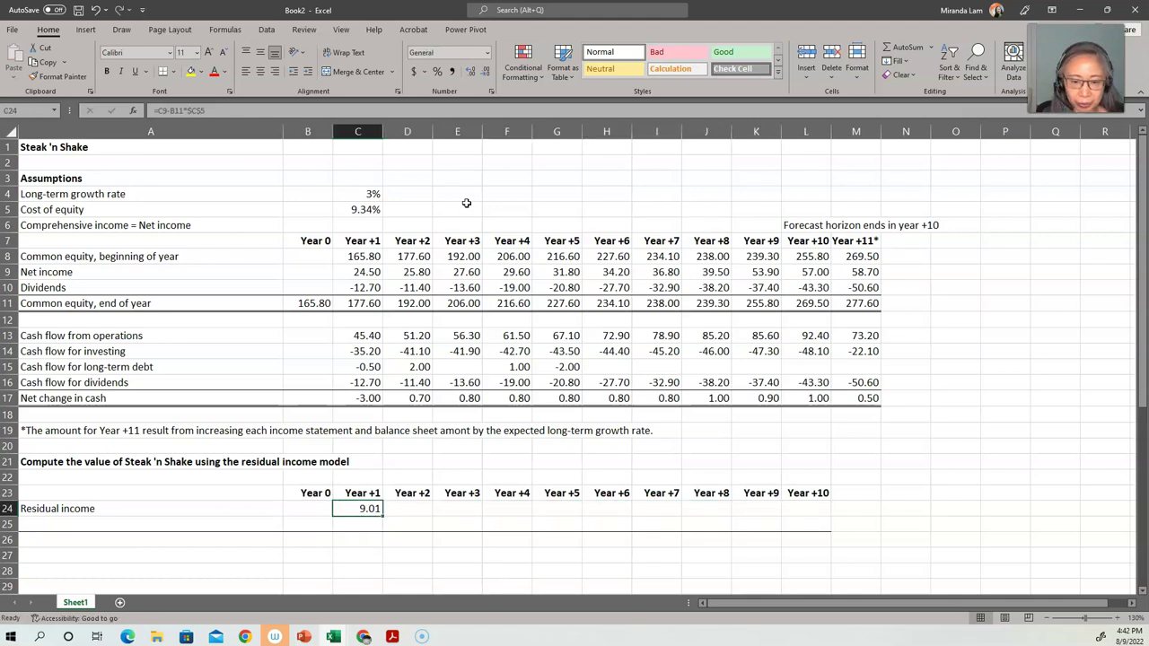
key(ctrl+c)
key(shift+Right)
key(shift+Right)
key(shift+Right)
key(shift+Right)
key(shift+Right)
key(shift+Right)
key(shift+Right)
key(shift+Right)
key(shift+Right)
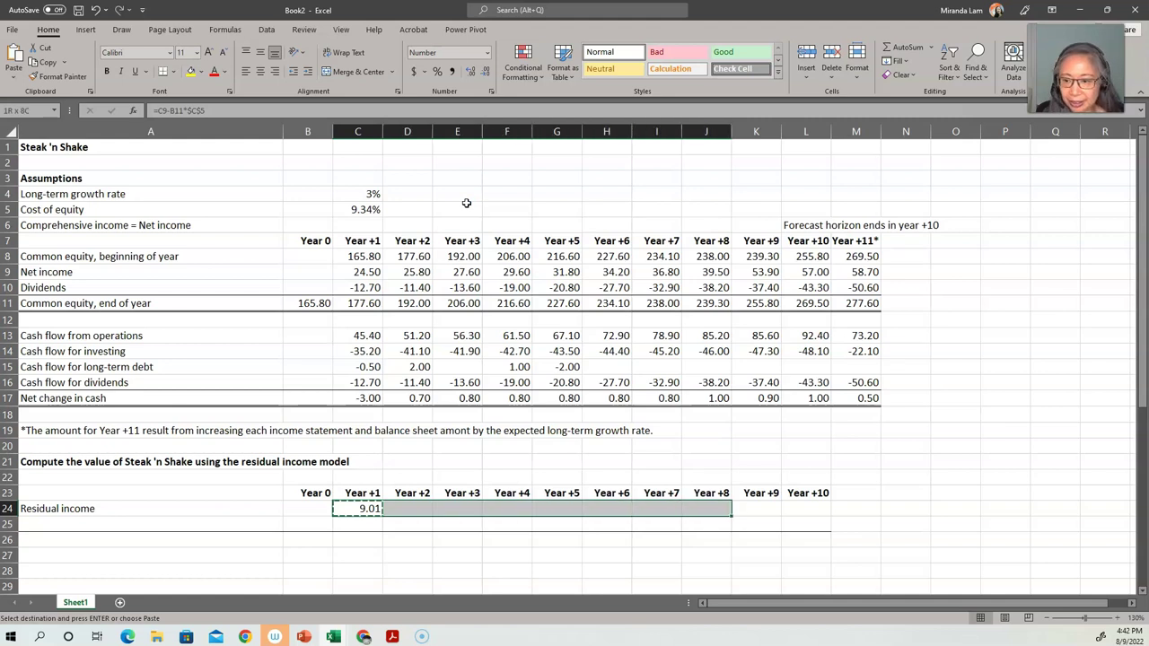
key(Return)
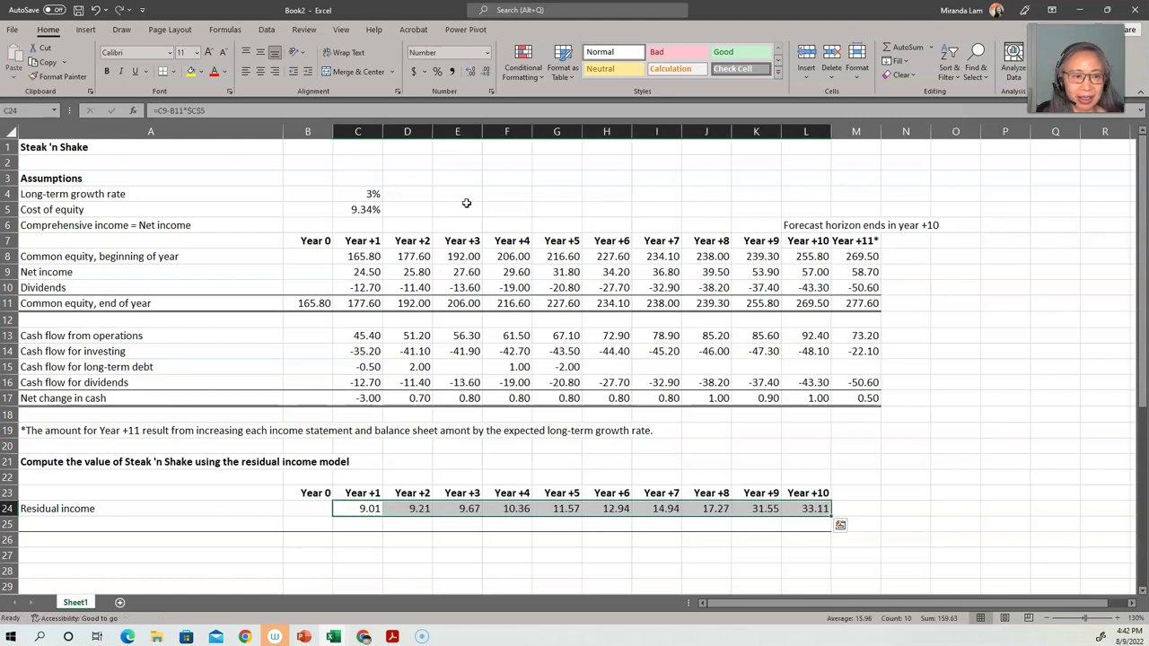
key(Down)
key(Home)
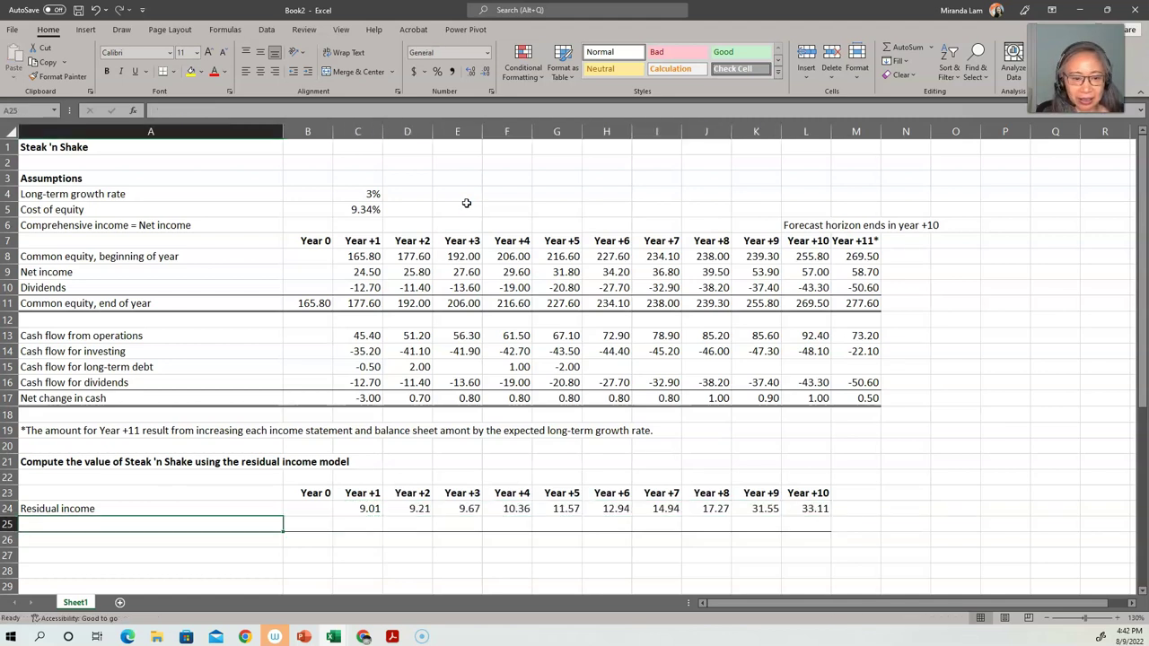
Step: Label row 25 'Continuing value'
text(Continuing )
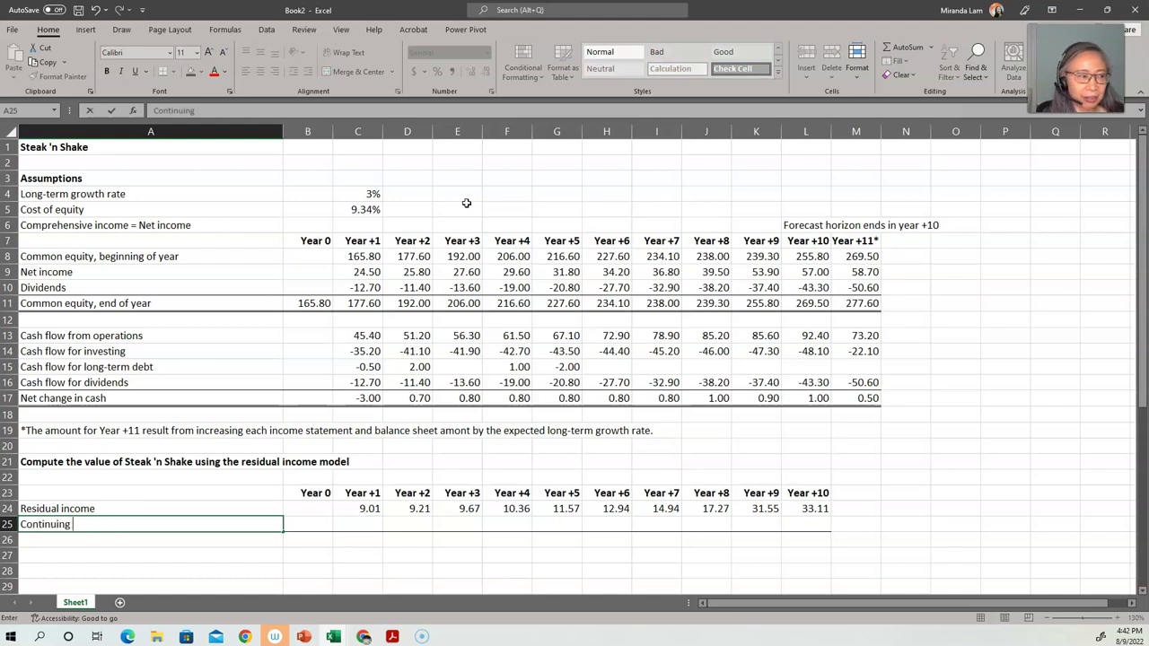
text(value)
key(Tab)
key(Tab)
key(Tab)
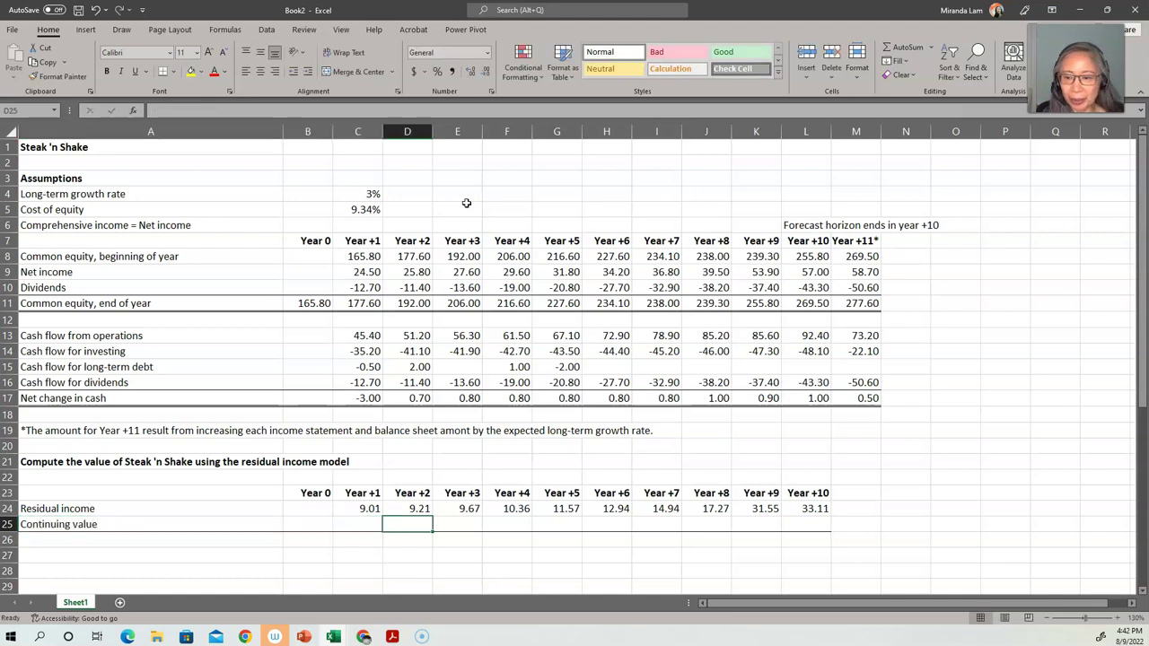
key(Tab)
key(Tab)
key(Tab)
key(Tab)
key(Tab)
key(Tab)
key(Tab)
key(Tab)
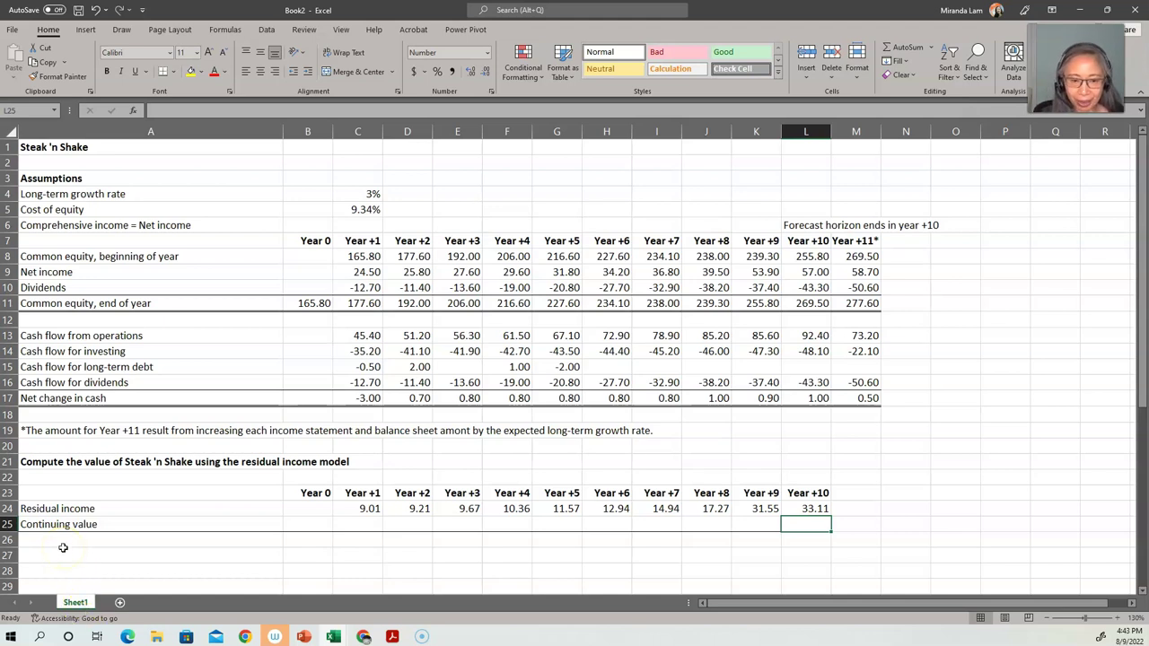
Step: In L25 enter =(M9-L11*C5)/(C5-C4), giving a continuing value of 528.84
text(=)
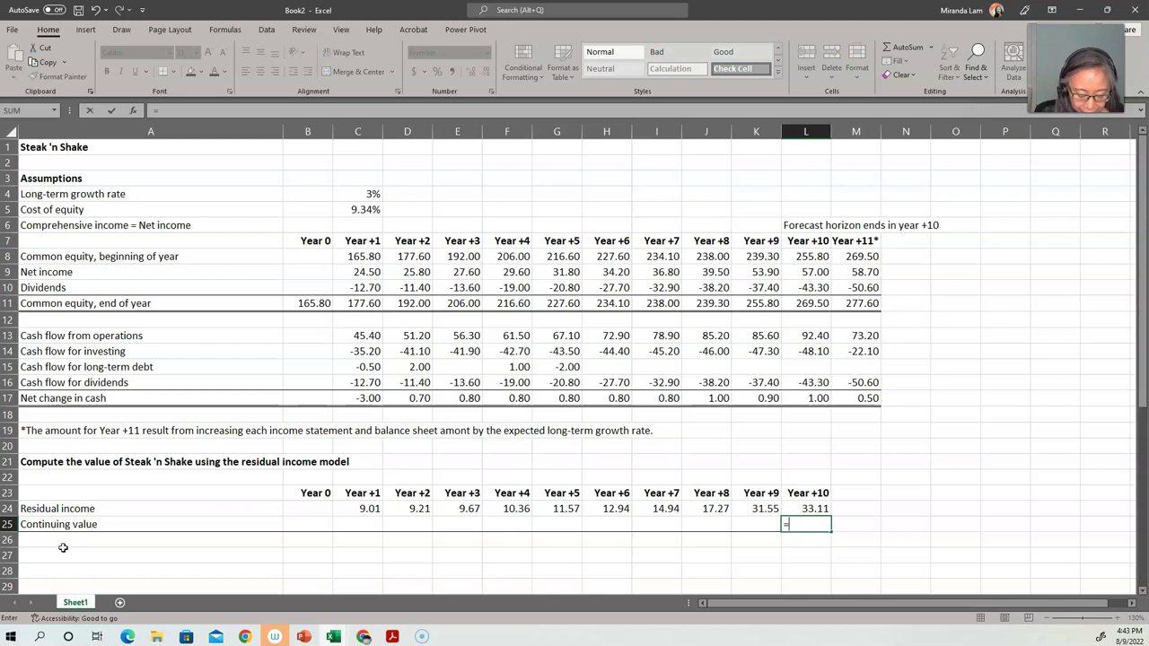
text(()
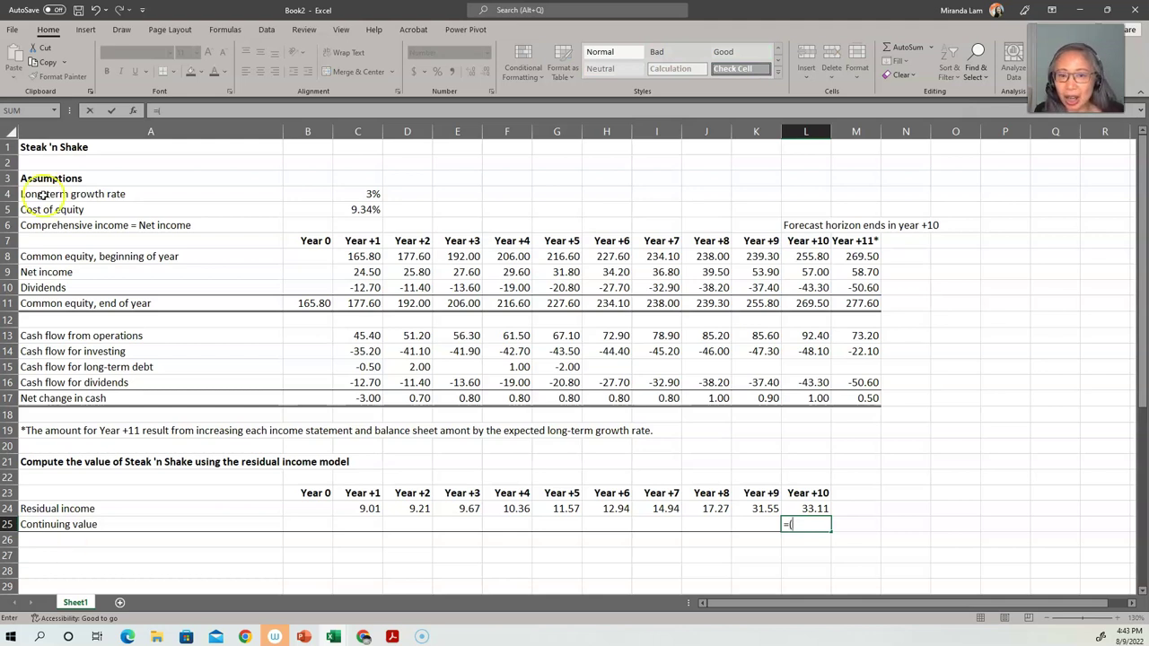
click(862, 272)
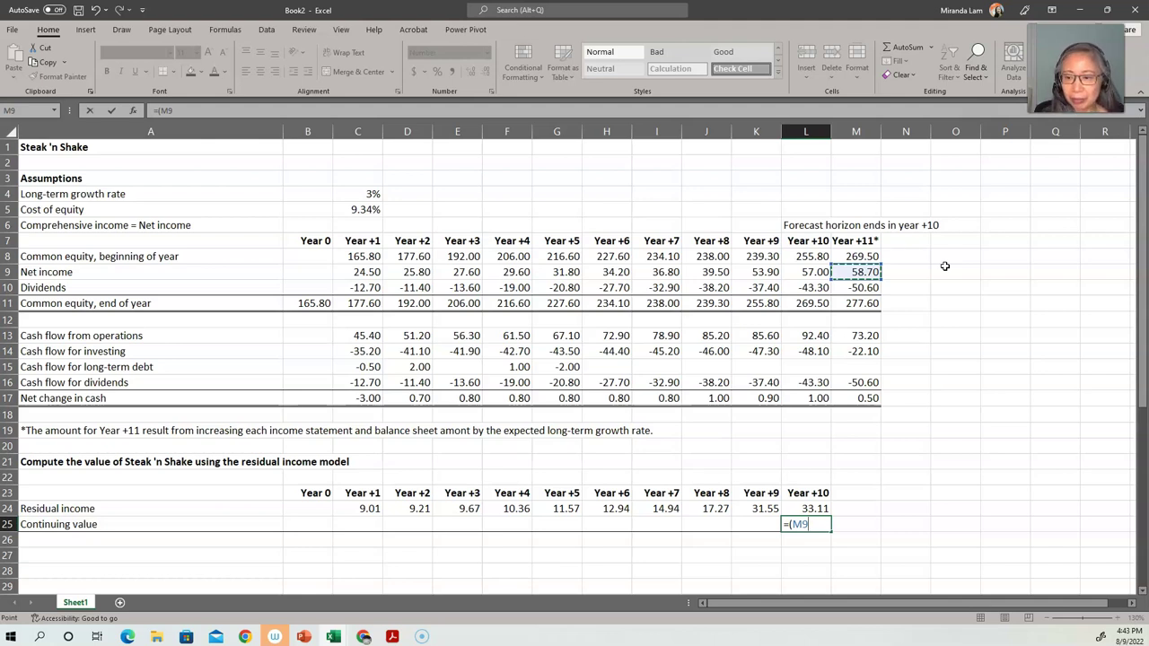
text(-)
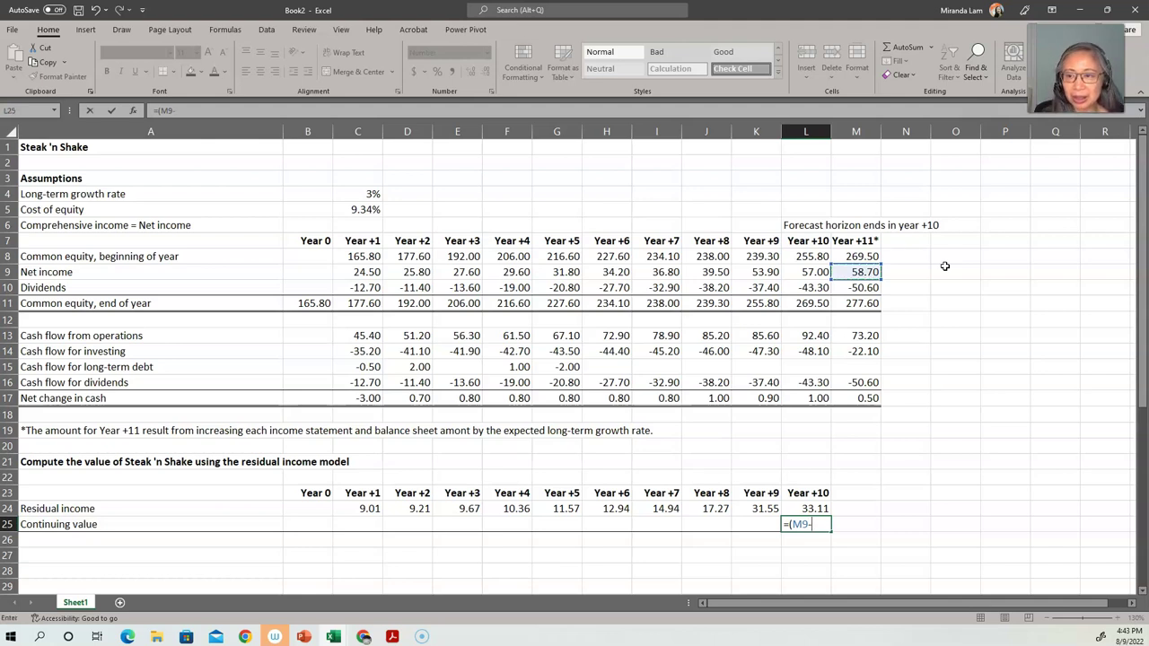
click(943, 259)
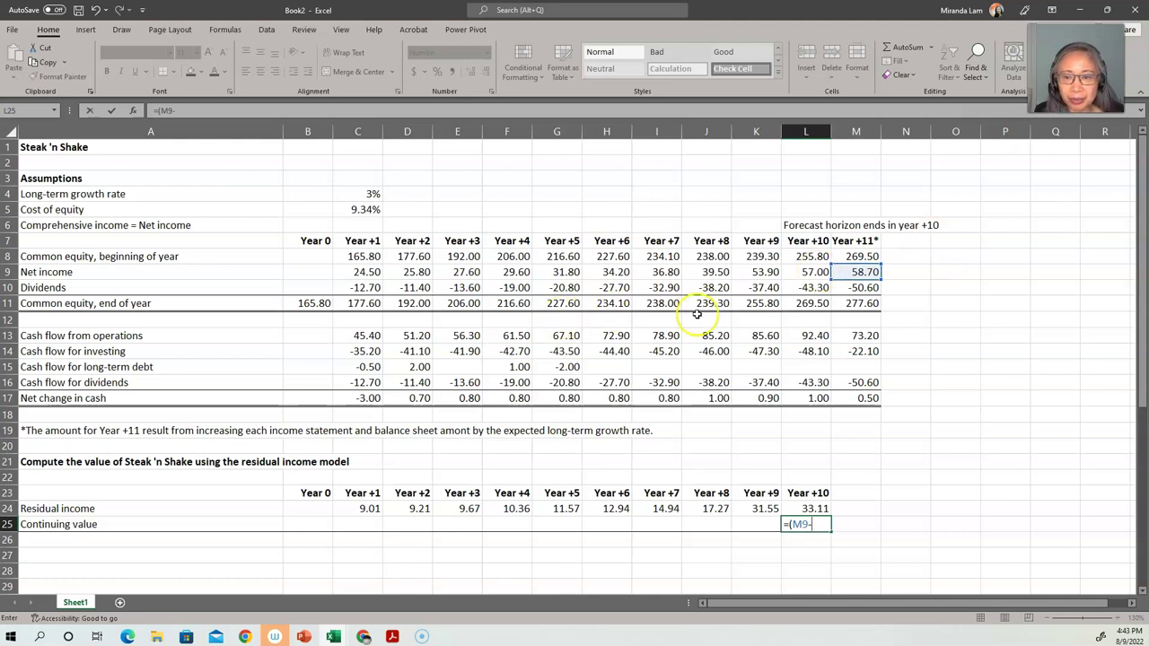
click(811, 302)
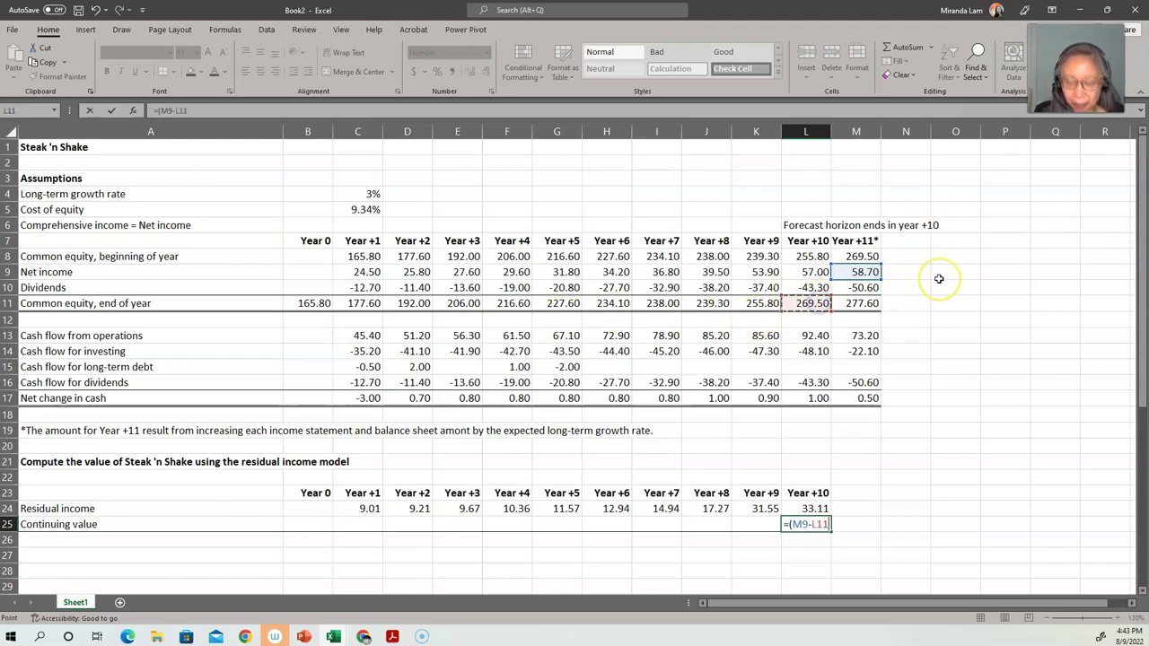
text(*)
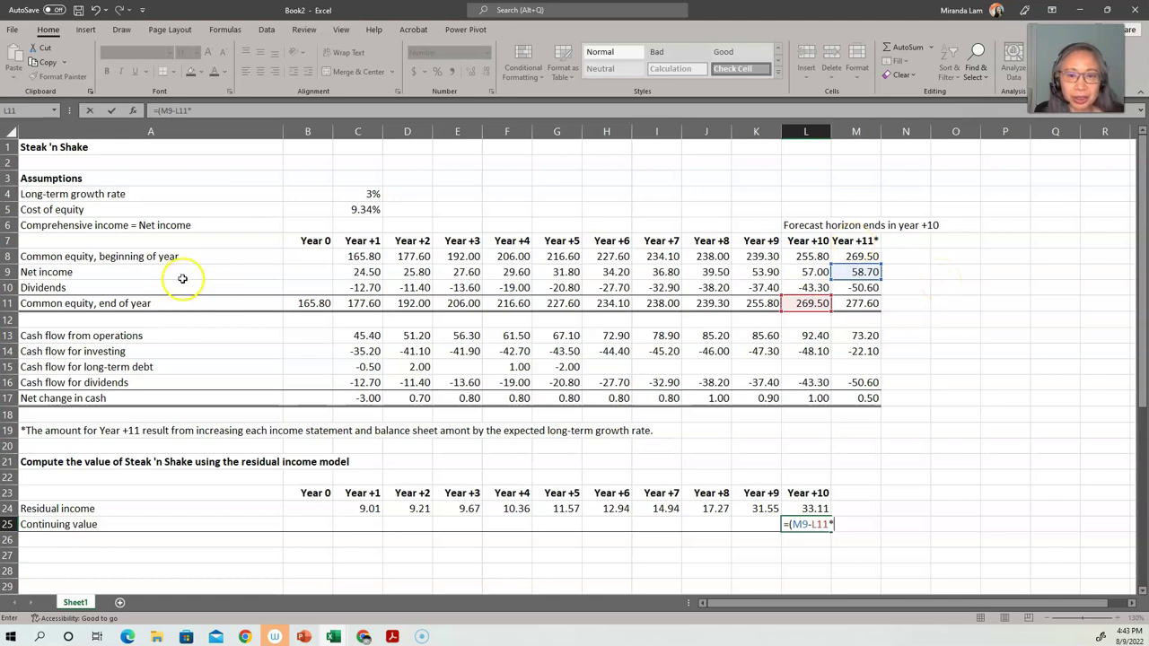
click(356, 212)
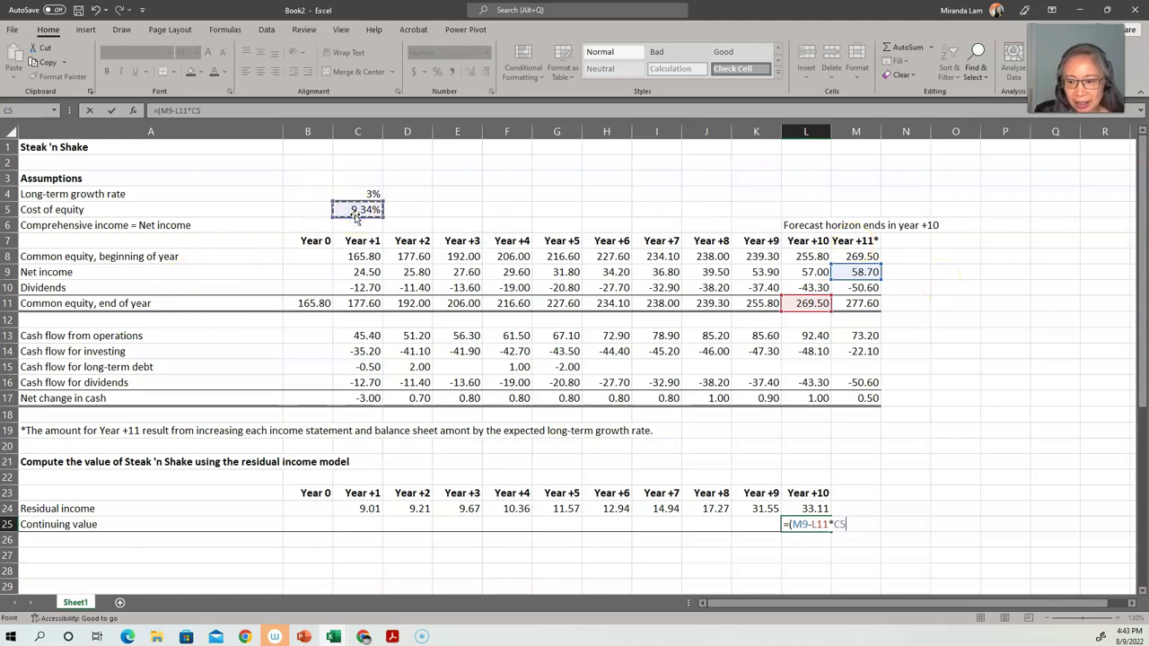
text())
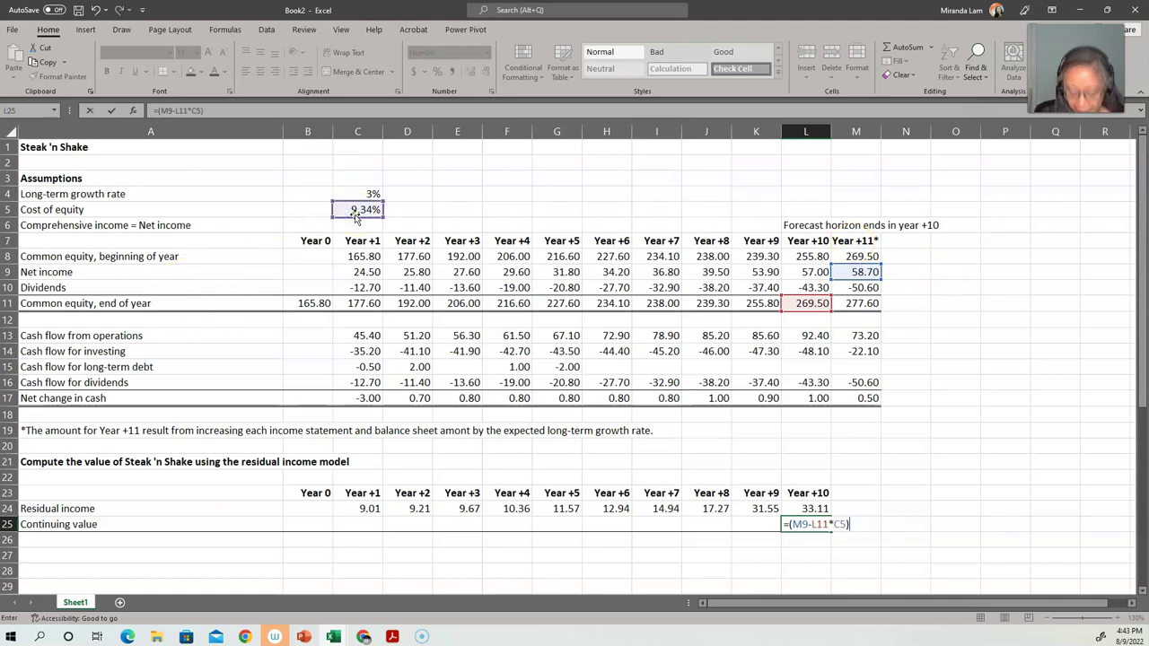
text(/()
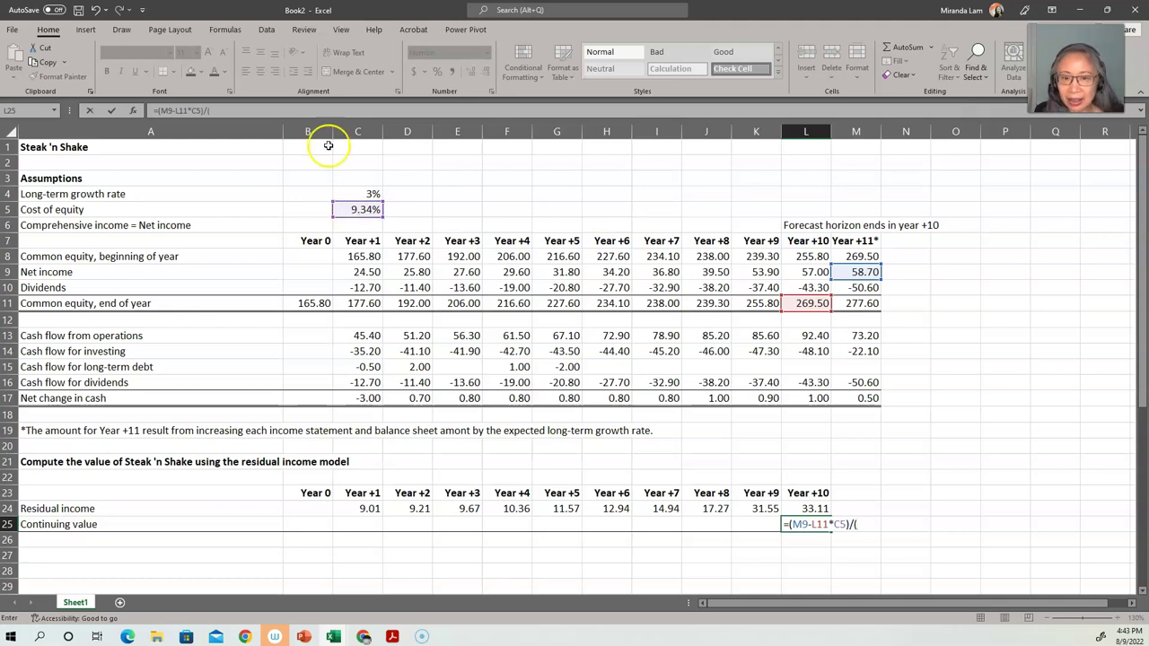
click(359, 209)
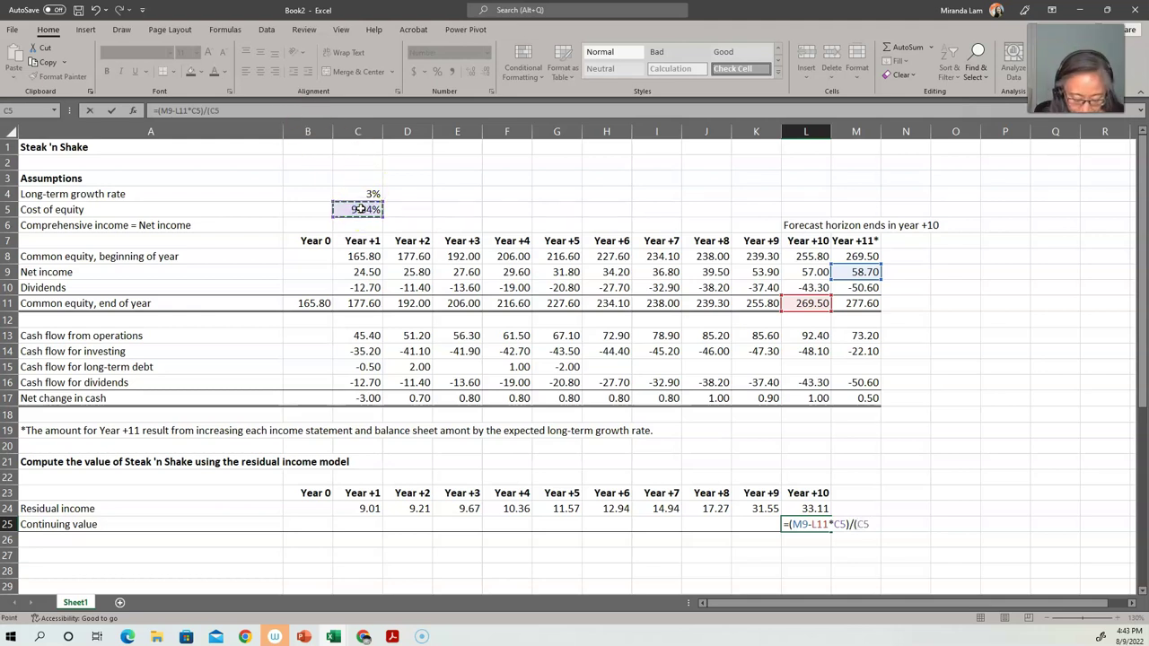
text(-)
click(359, 195)
text())
key(Return)
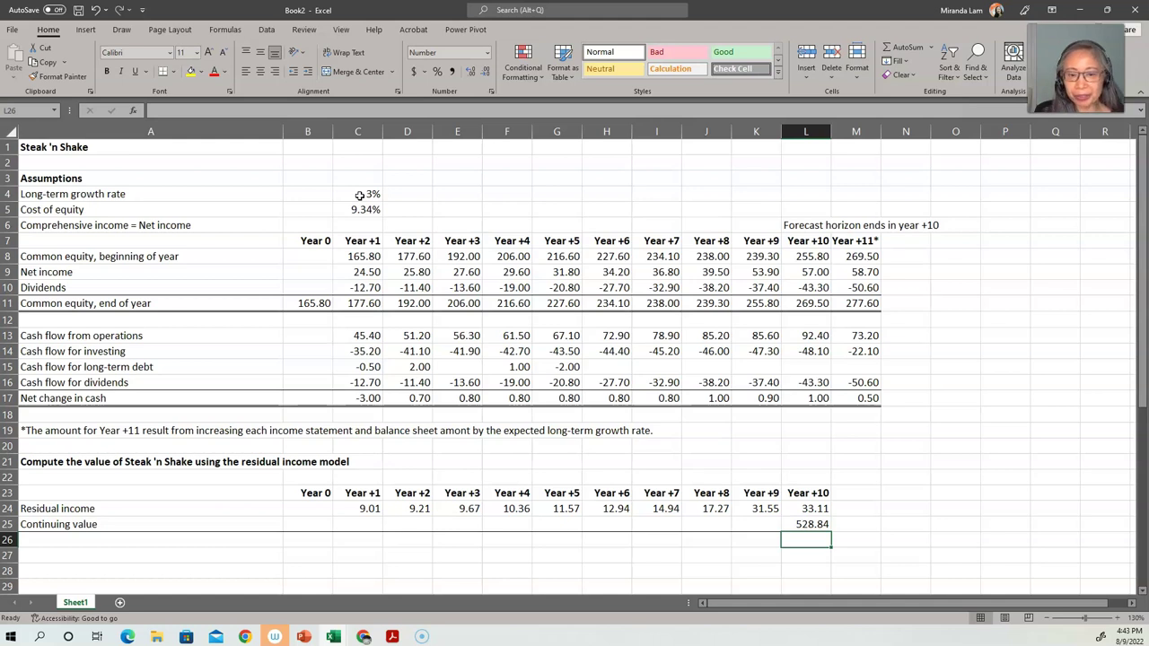
Step: Extend the A25 label to 'Continuing value in Year +10', correcting the mistyped +1
key(Home)
key(Up)
key(F2)
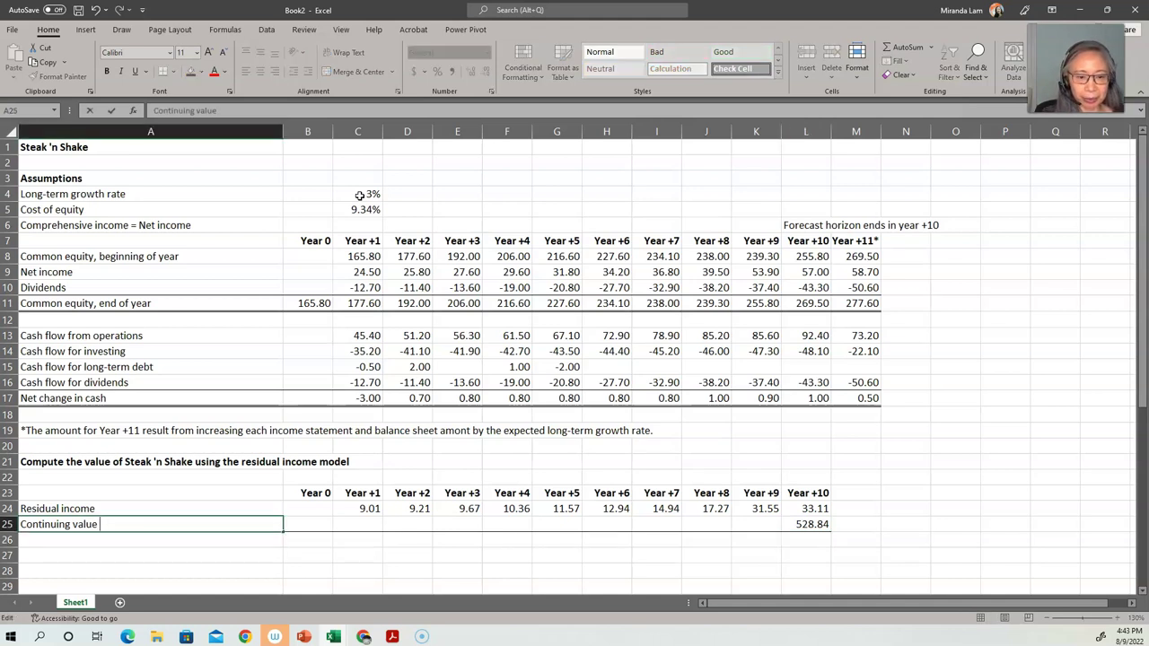
text(in Year +1)
key(Return)
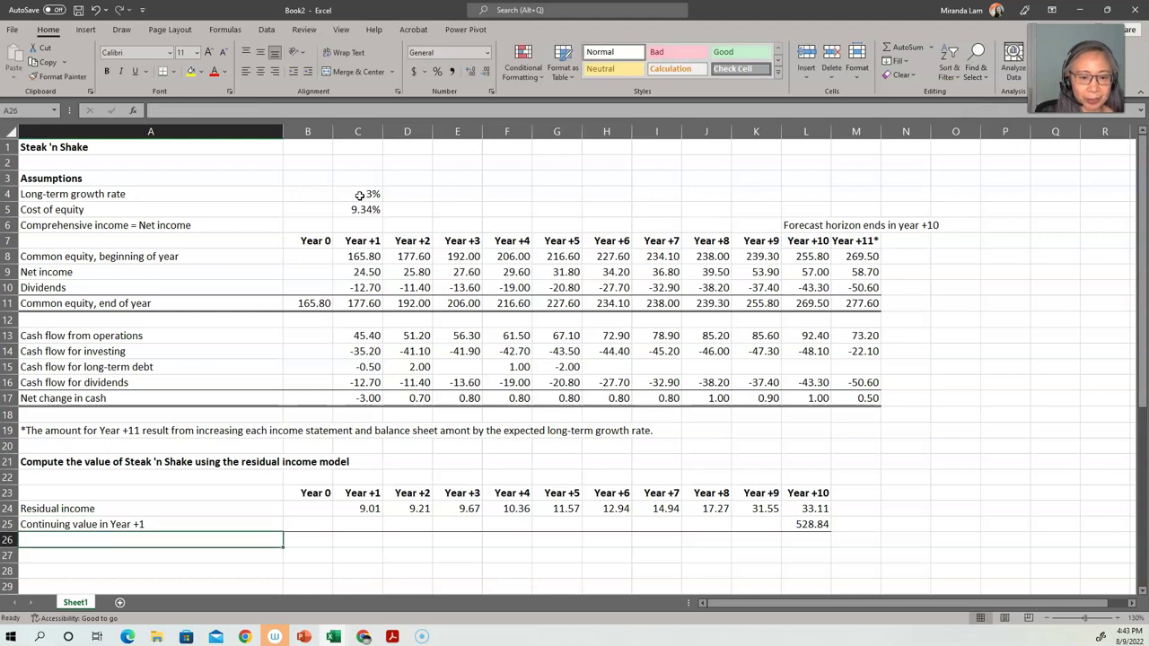
key(Up)
key(Up)
key(Down)
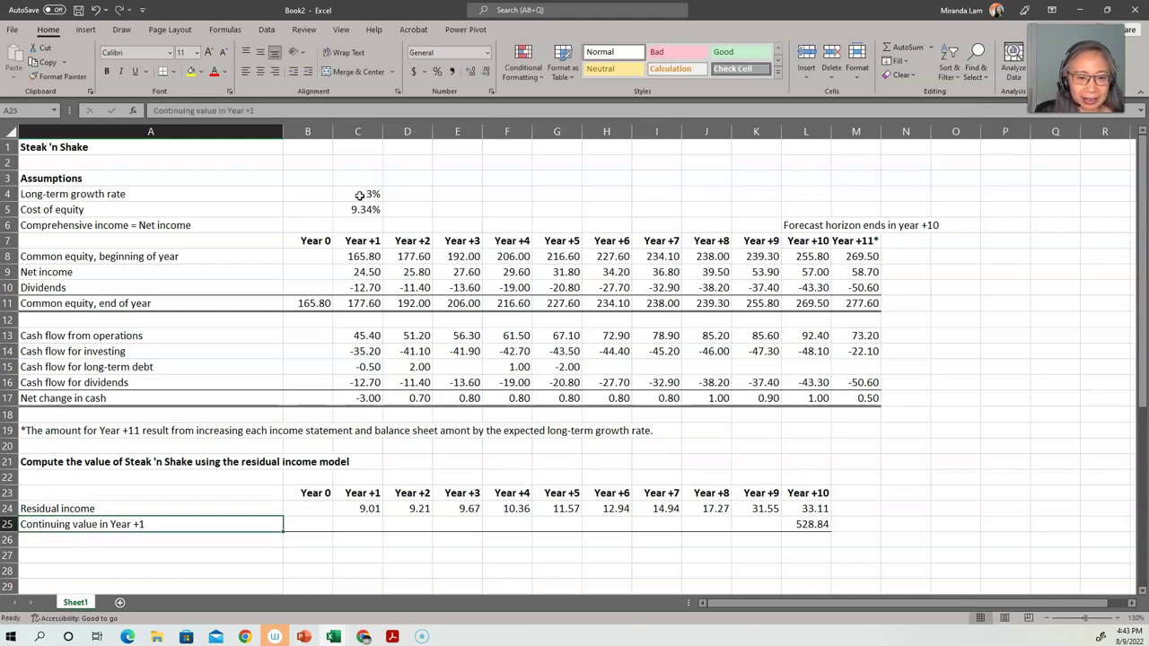
key(F2)
key(BackSpace)
text(10)
key(Return)
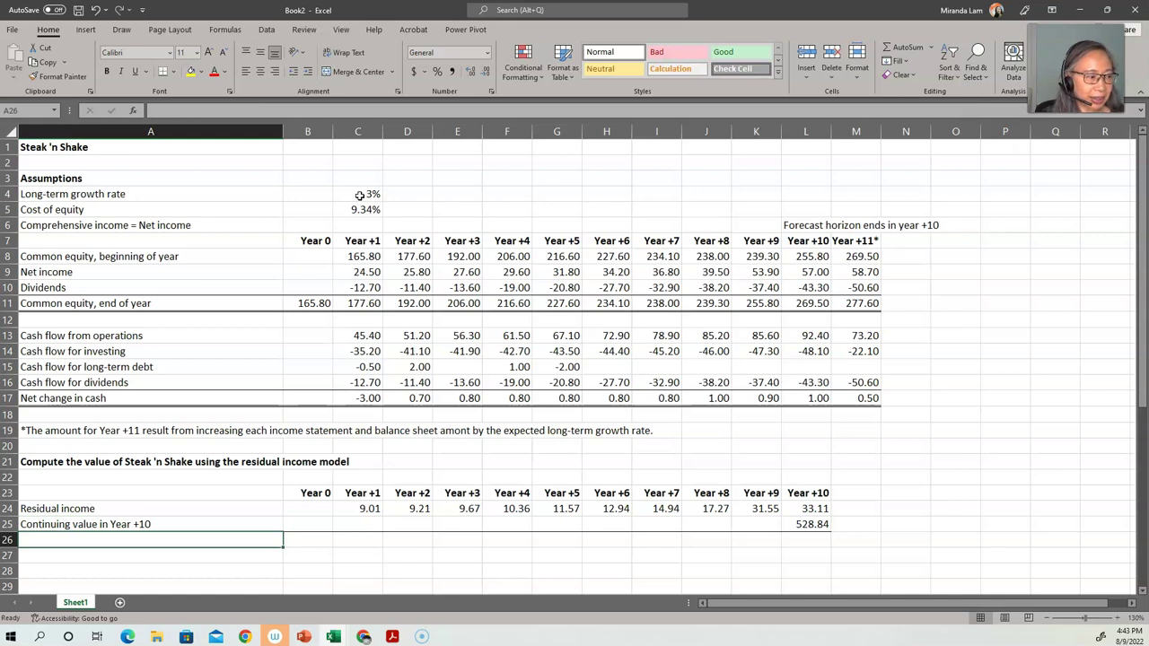
Step: Label row 26 'Residual income plus continuing value' and enter =C25+C24 for Year +1
text(Residual income)
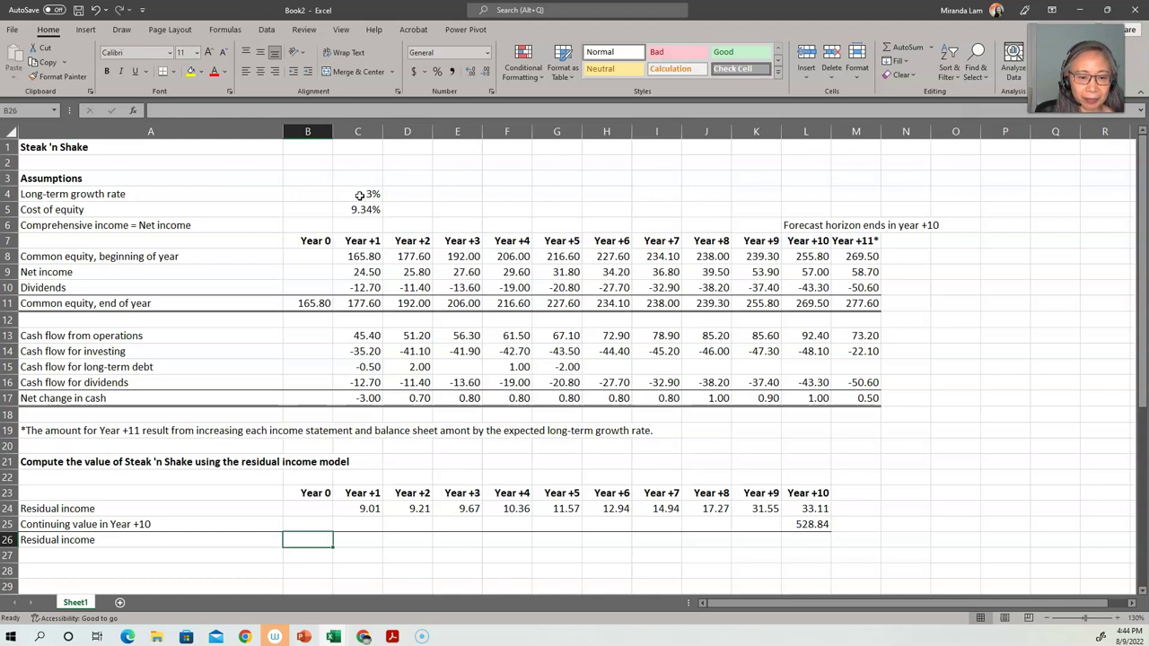
key(F2)
text(plu)
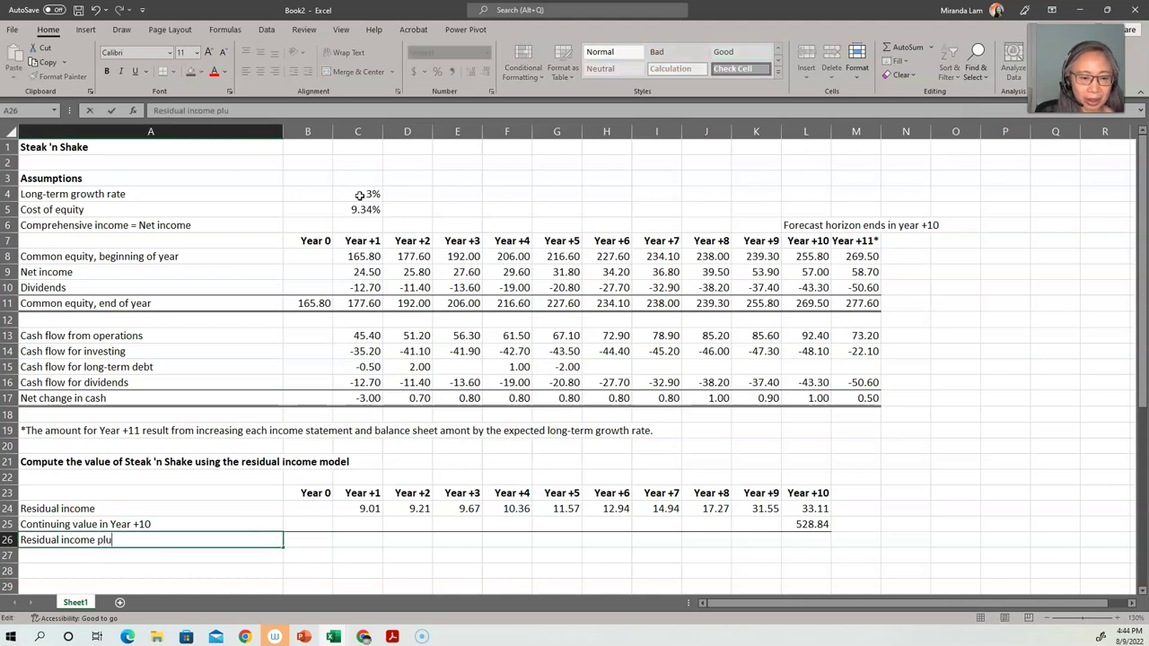
text(s co)
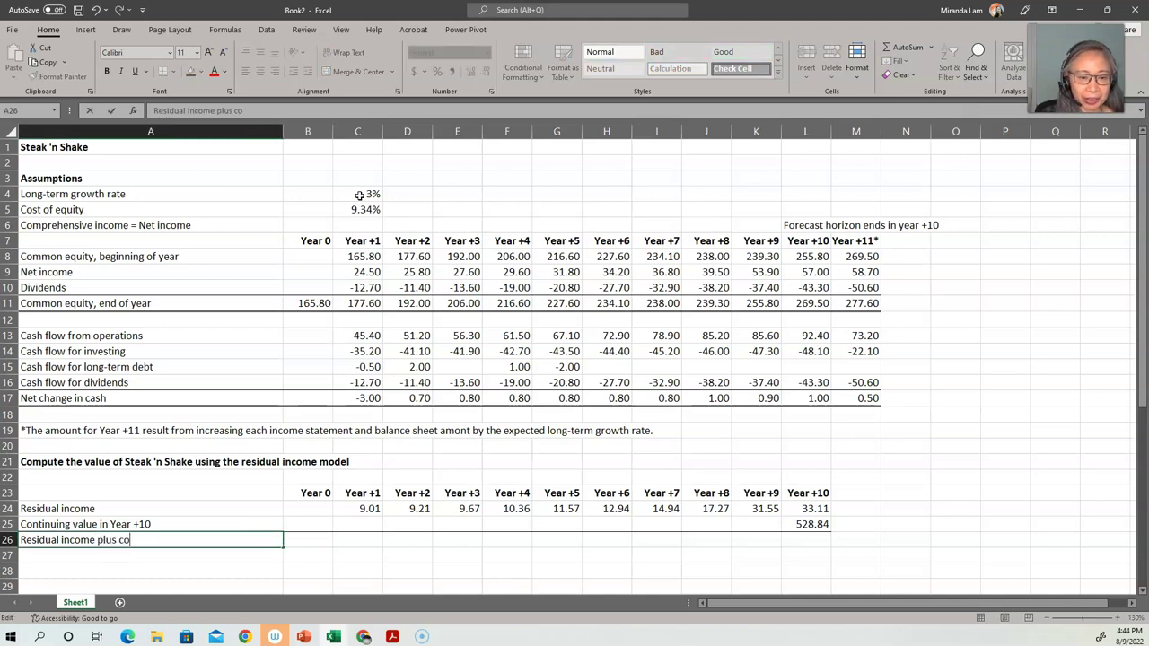
text(ntinuing value)
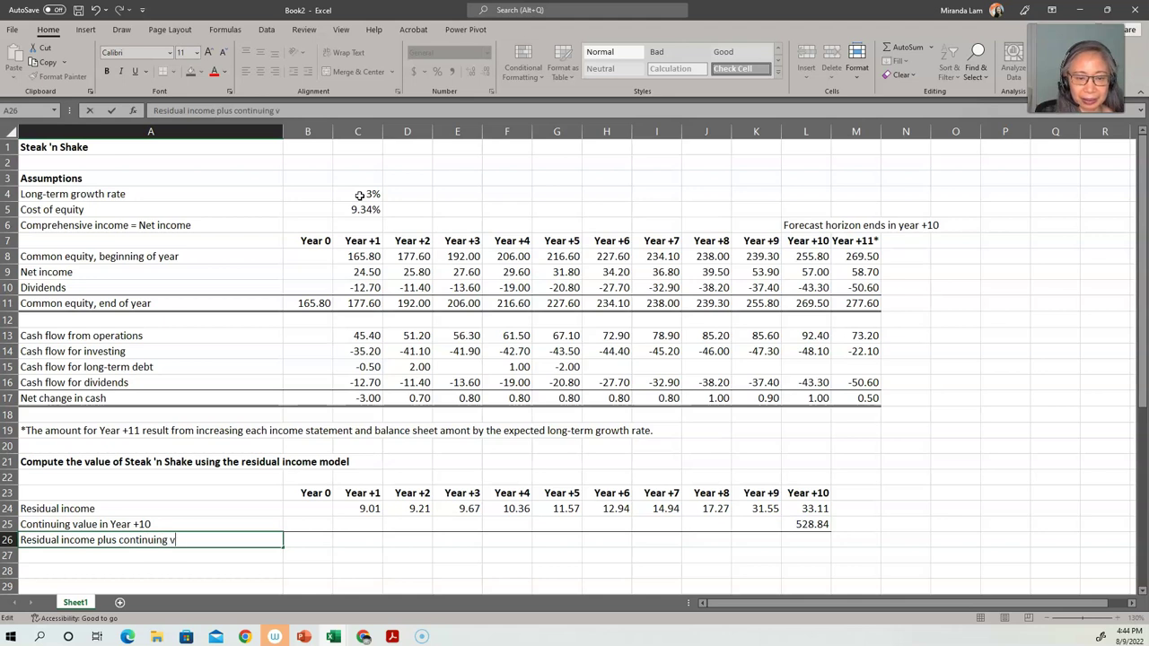
key(Tab)
key(Tab)
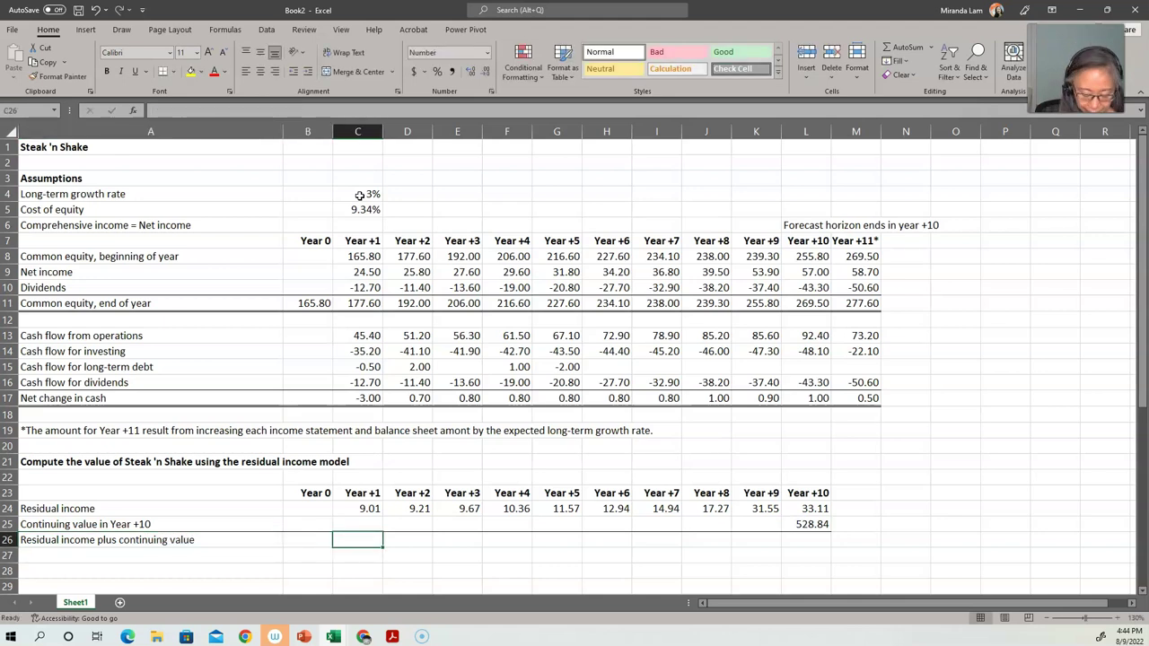
text(=)
key(Up)
text(+)
key(Up)
key(Up)
key(Return)
Step: Copy the sum formula across Years +2 to +10, giving 561.95 in Year +10
key(Up)
key(ctrl+c)
key(shift+Right)
key(shift+Right)
key(shift+Right)
key(shift+Right)
key(shift+Right)
key(shift+Right)
key(shift+Right)
key(shift+Right)
key(shift+Right)
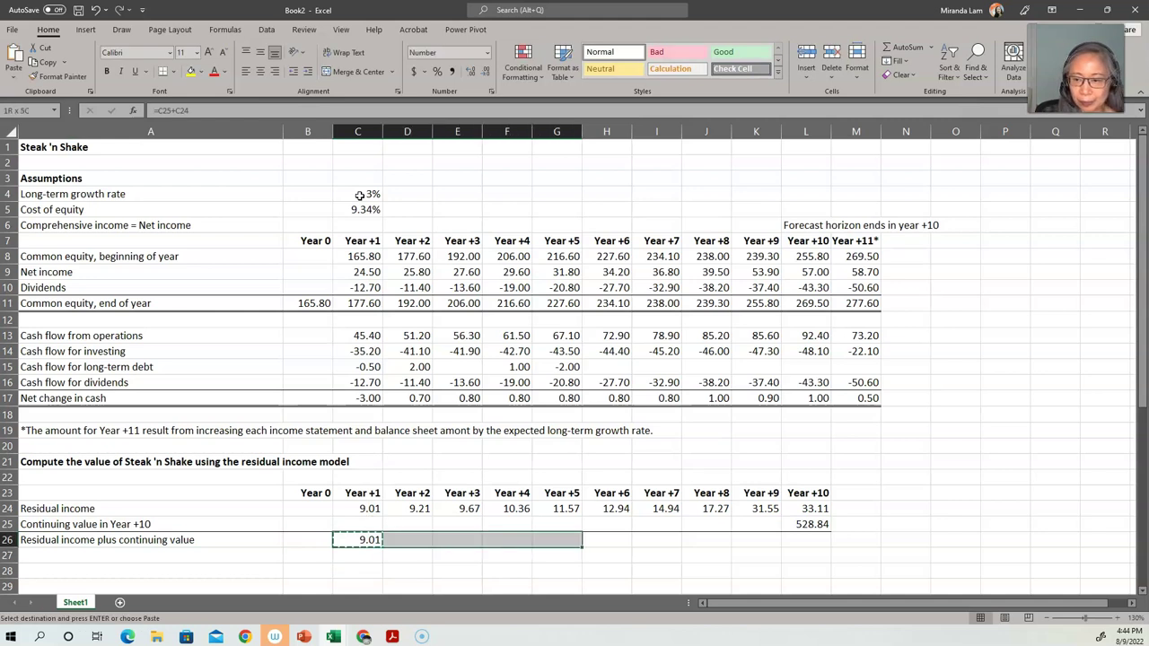
key(Return)
key(Down)
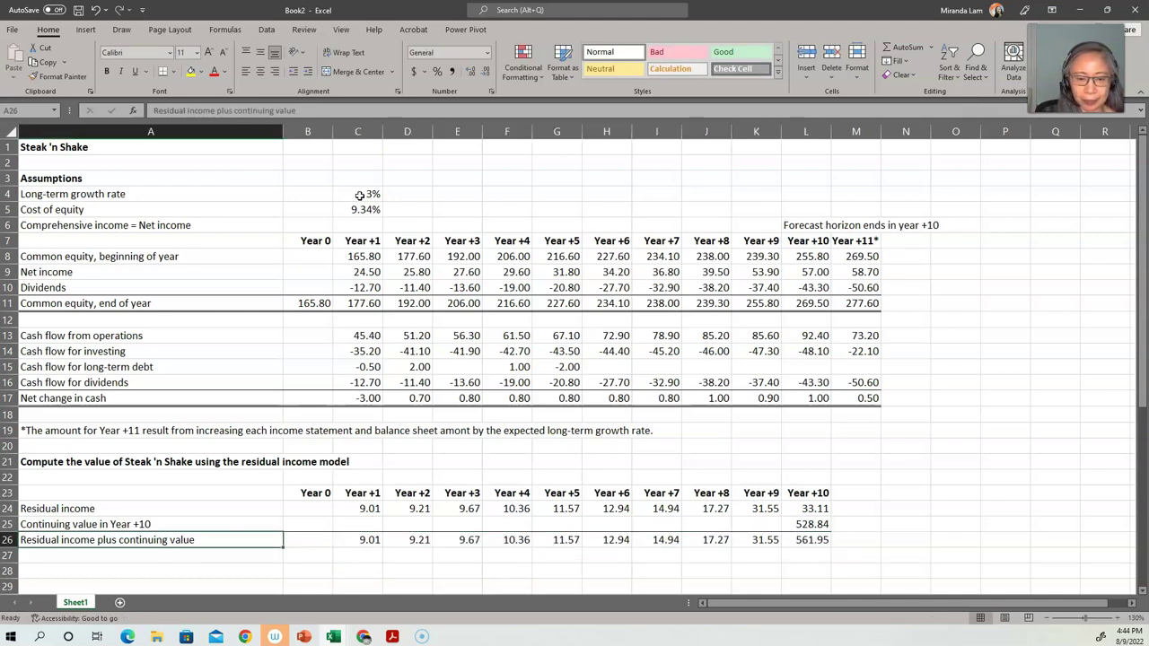
key(Left)
key(Left)
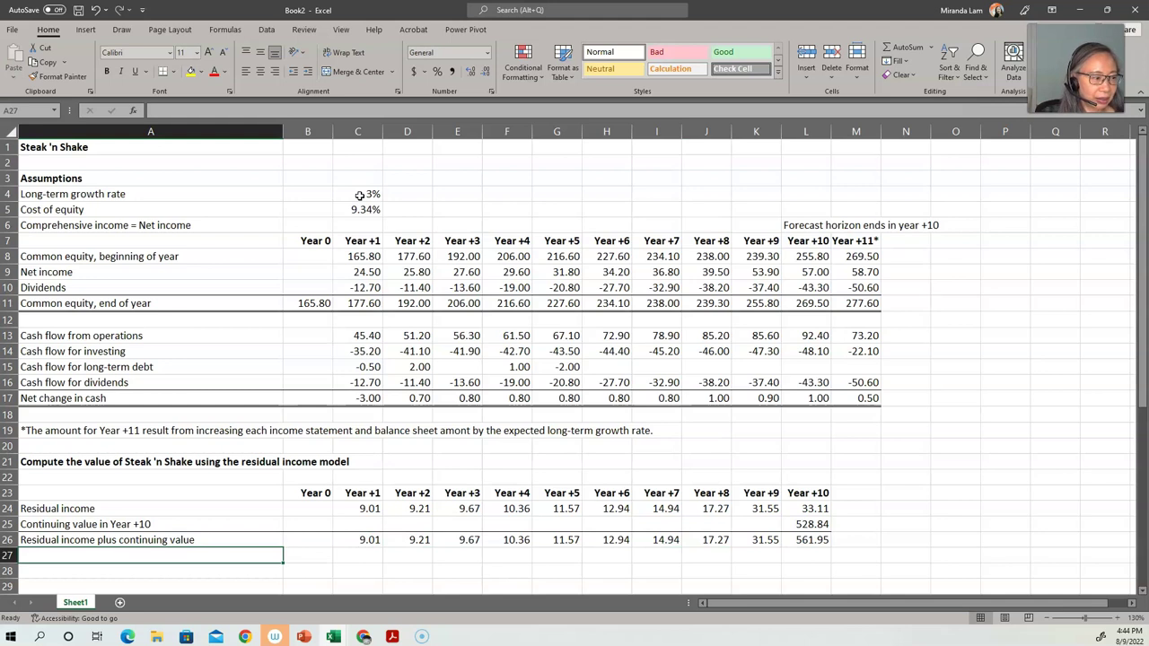
Step: Add row 27 'Present of residual income and continuing value' with =NPV(C5,C26:L26), giving 306.24
text(Present of )
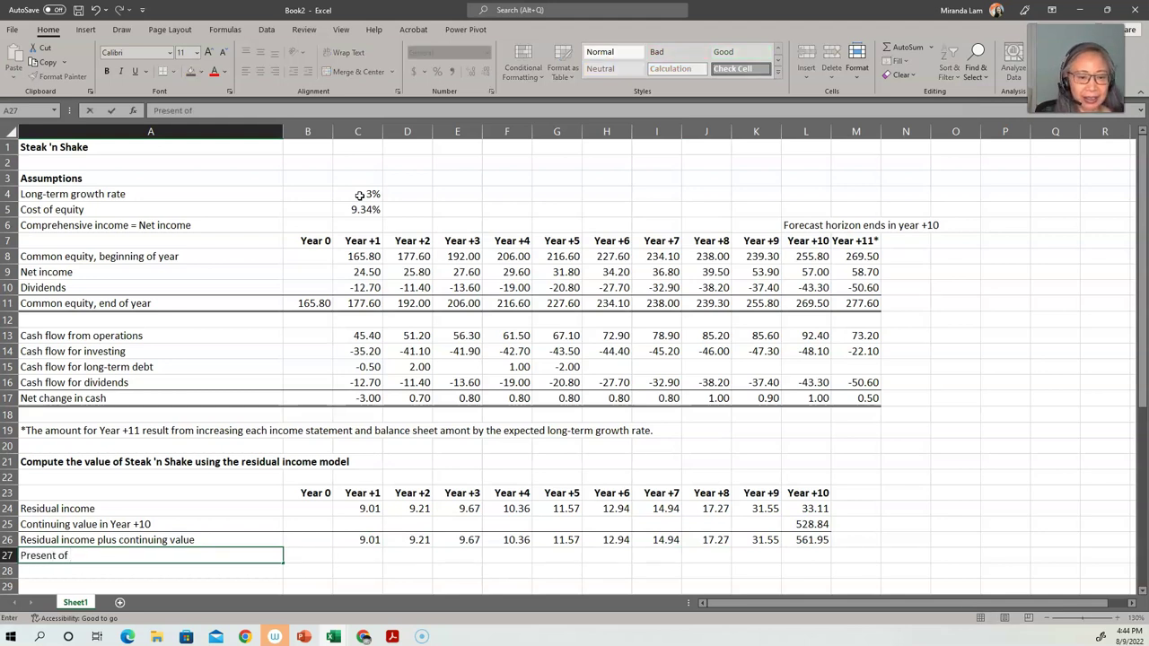
text(residual)
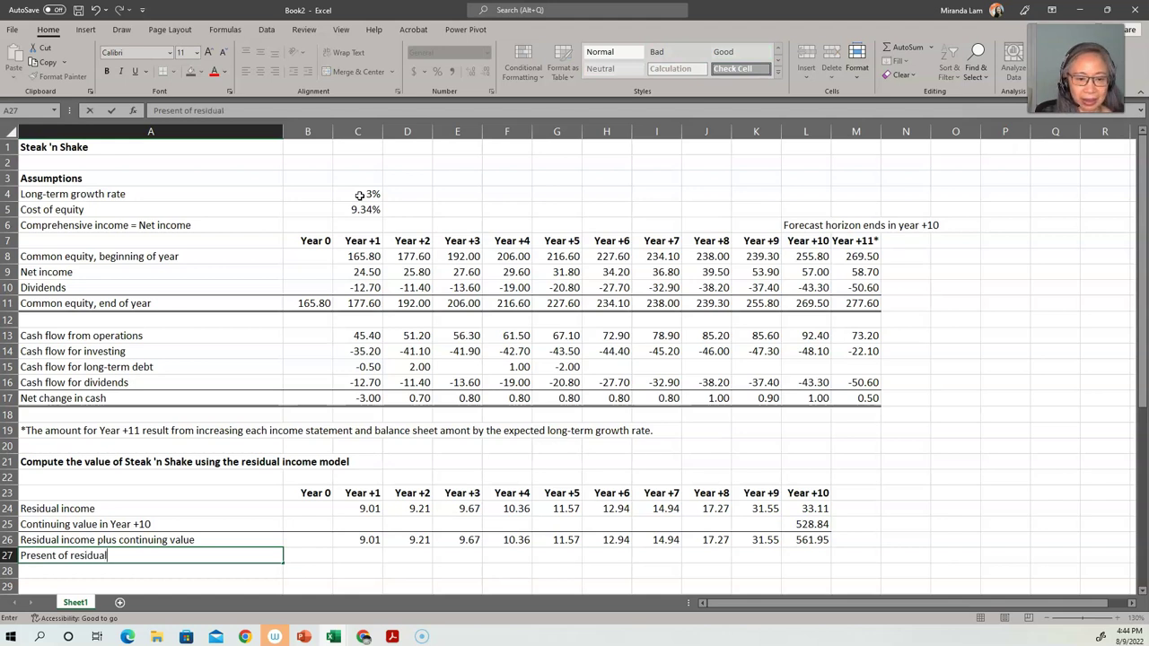
text( income and continu)
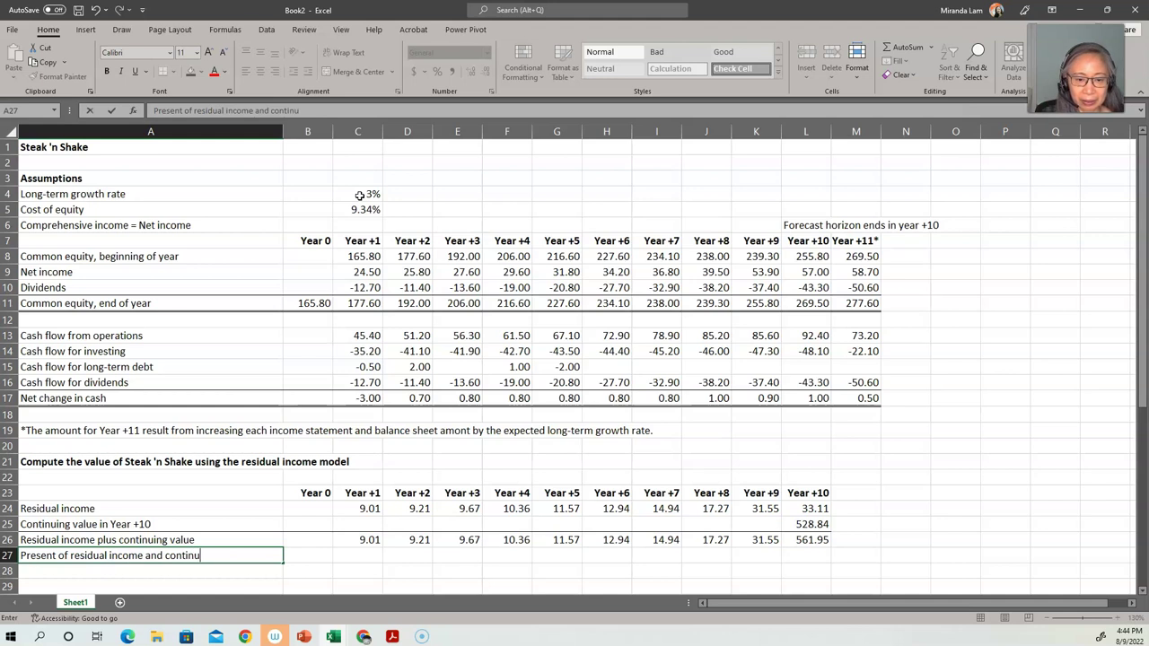
text(ing value)
key(Tab)
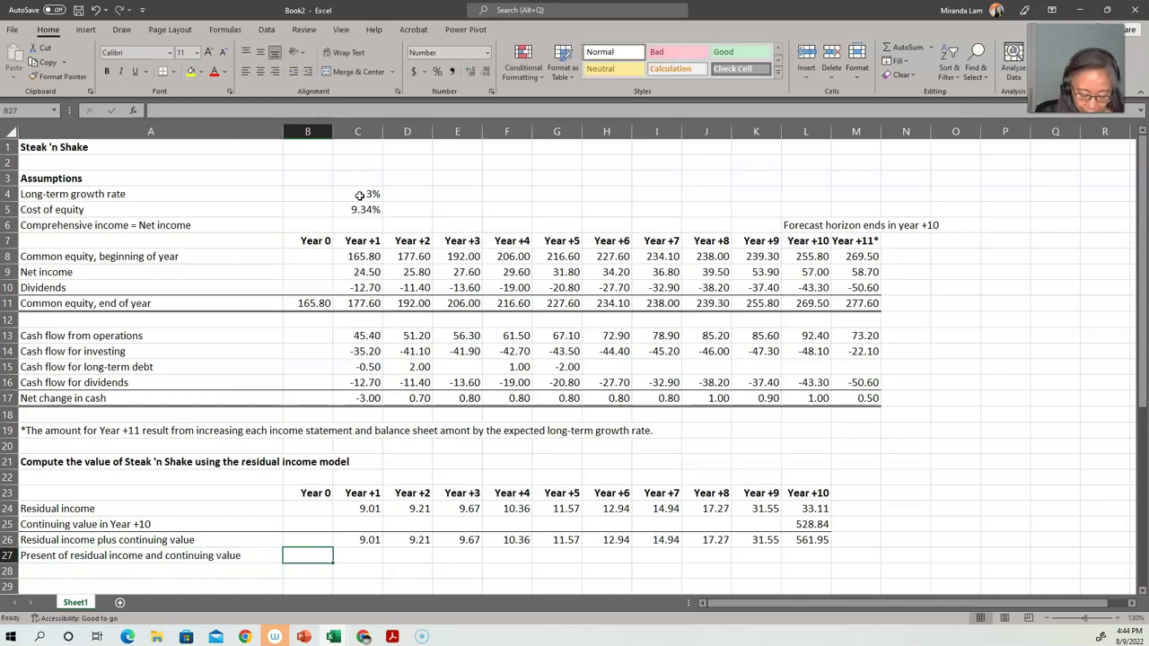
text(=npv)
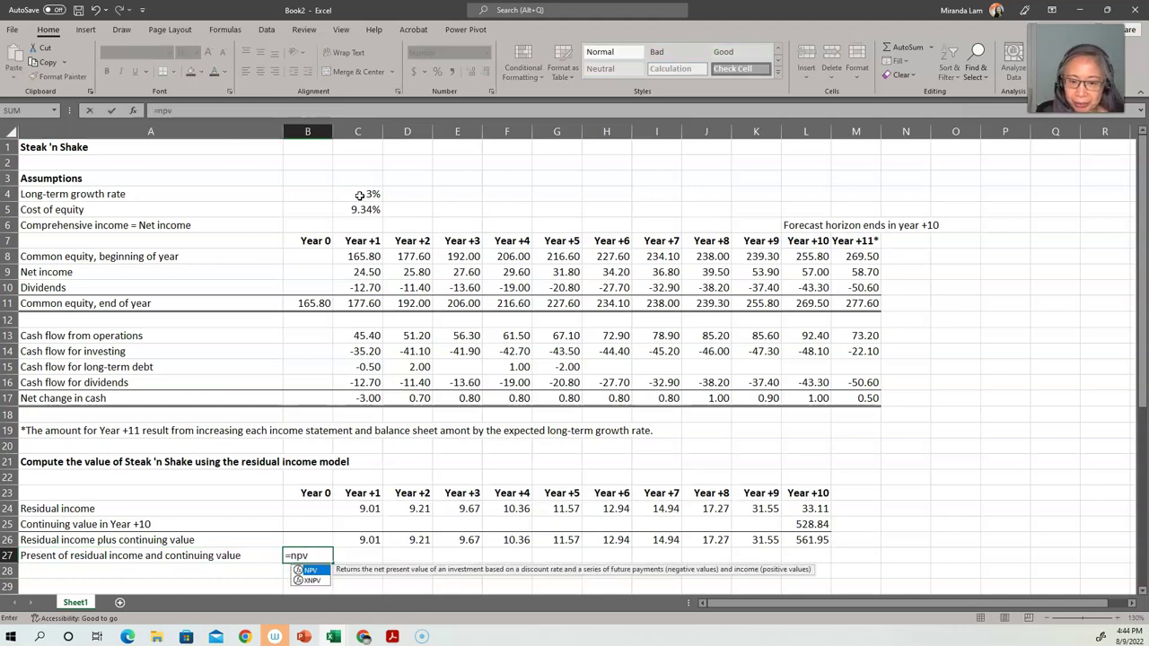
text(()
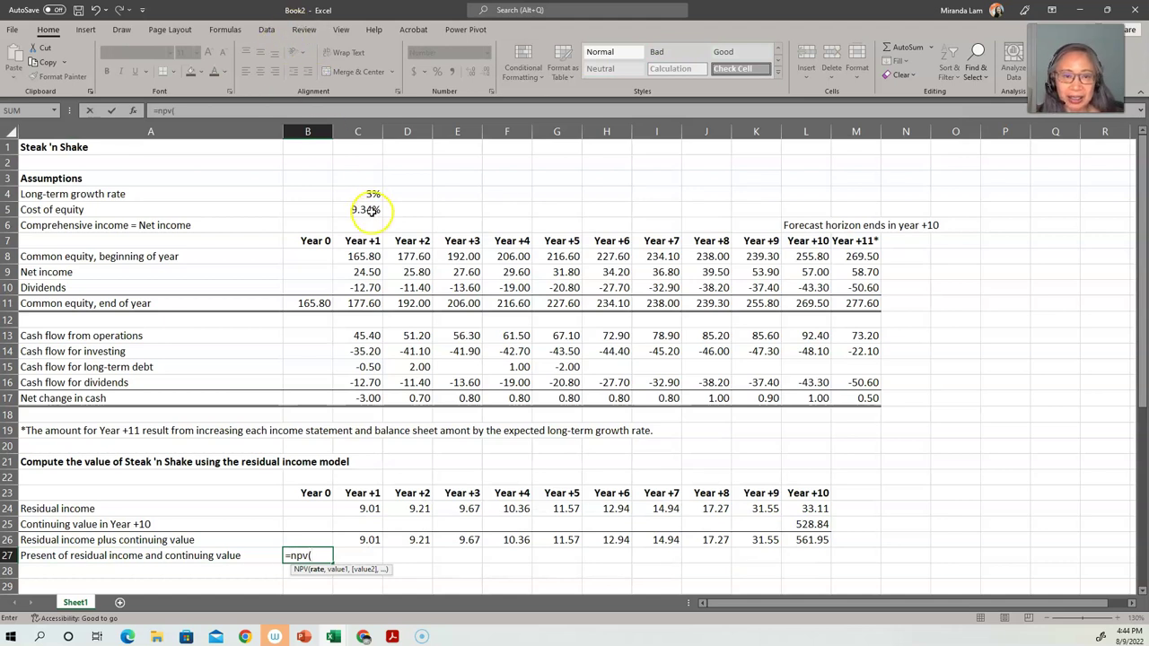
click(360, 209)
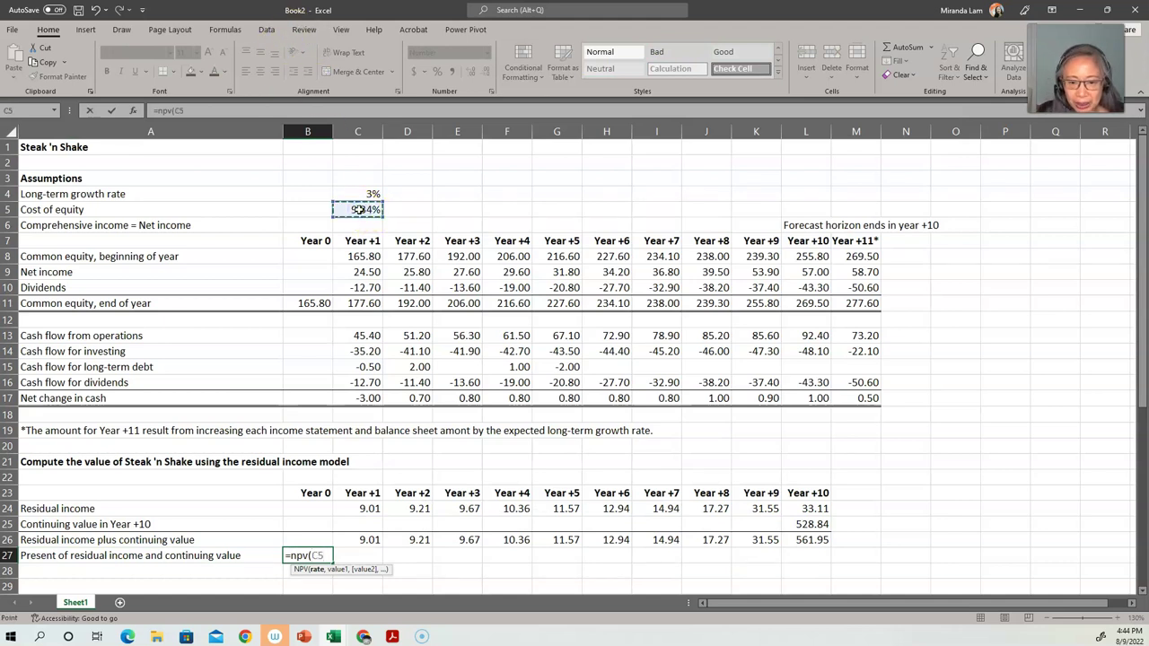
text(,)
key(Up)
key(Right)
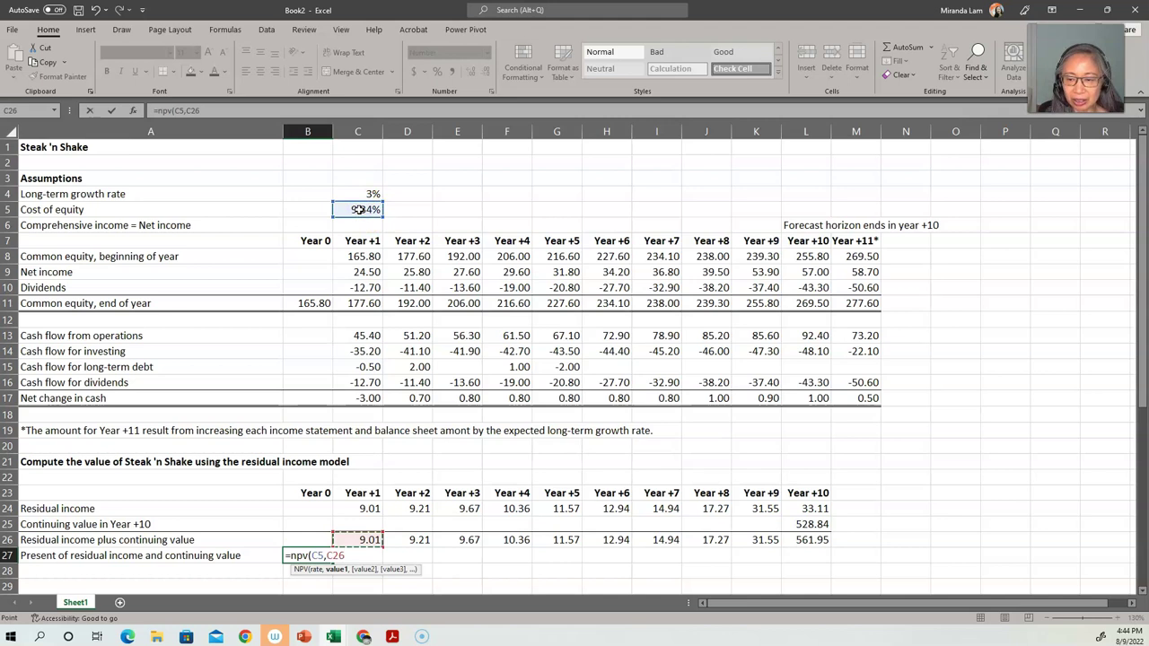
key(ctrl+shift+Right)
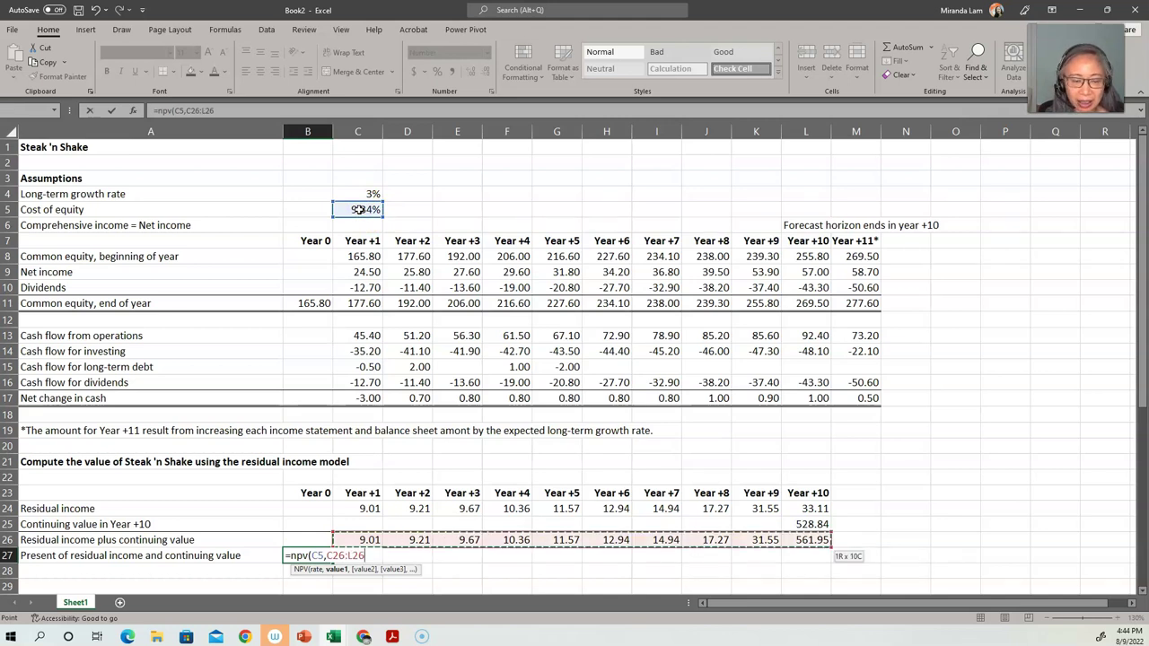
text())
key(Return)
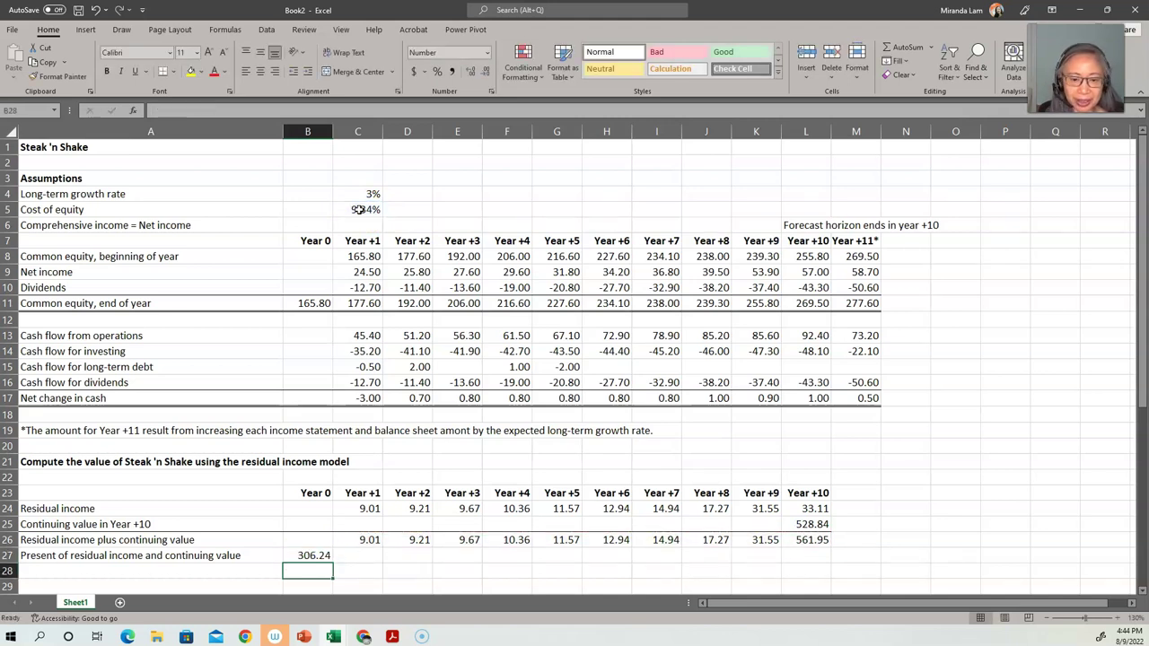
key(Left)
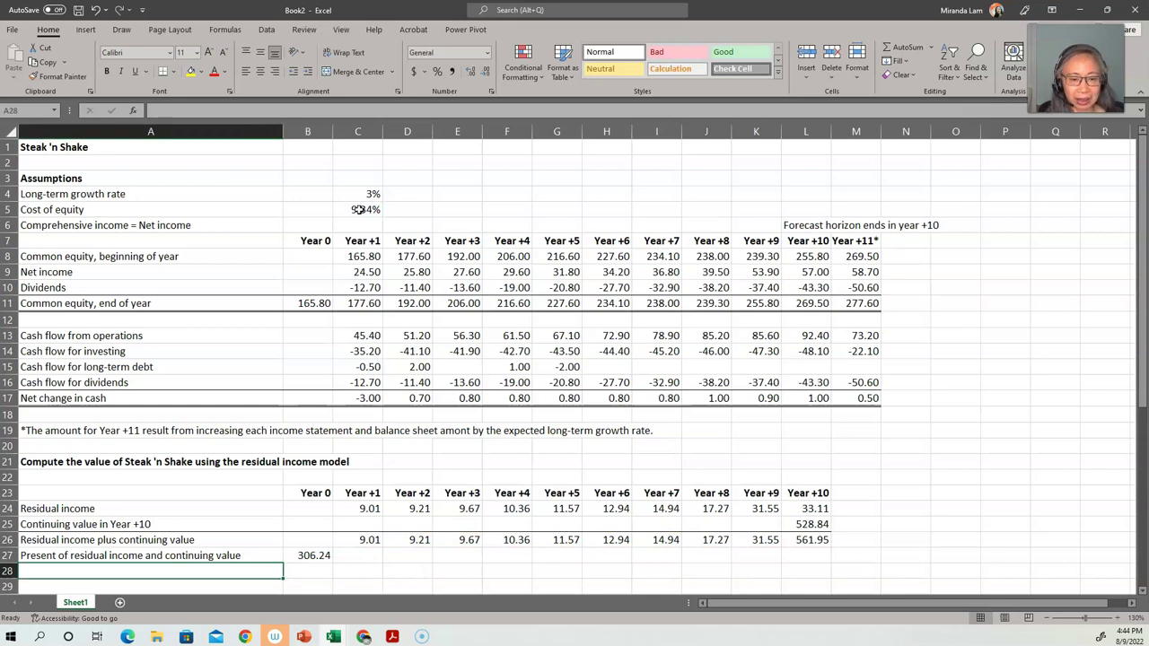
Step: Add row 28 'Add initial book value of common equity' linked to Year 0 equity, 165.80
text(Add ini)
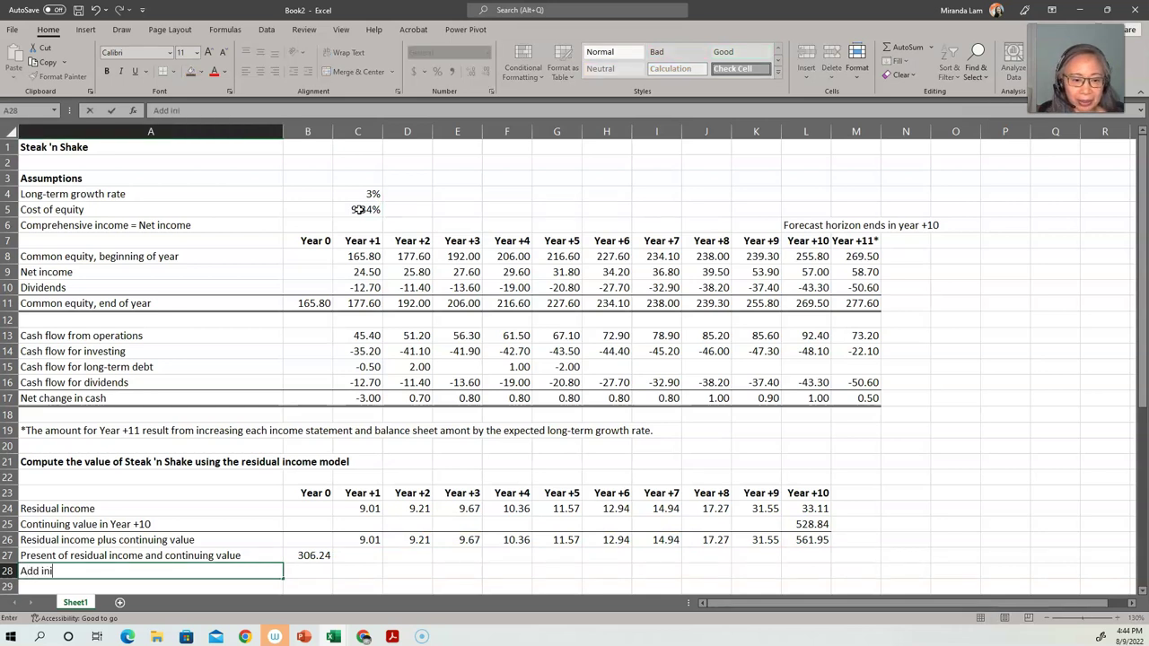
text(tial book value of commone)
key(BackSpace)
text(equity)
key(Tab)
text(=)
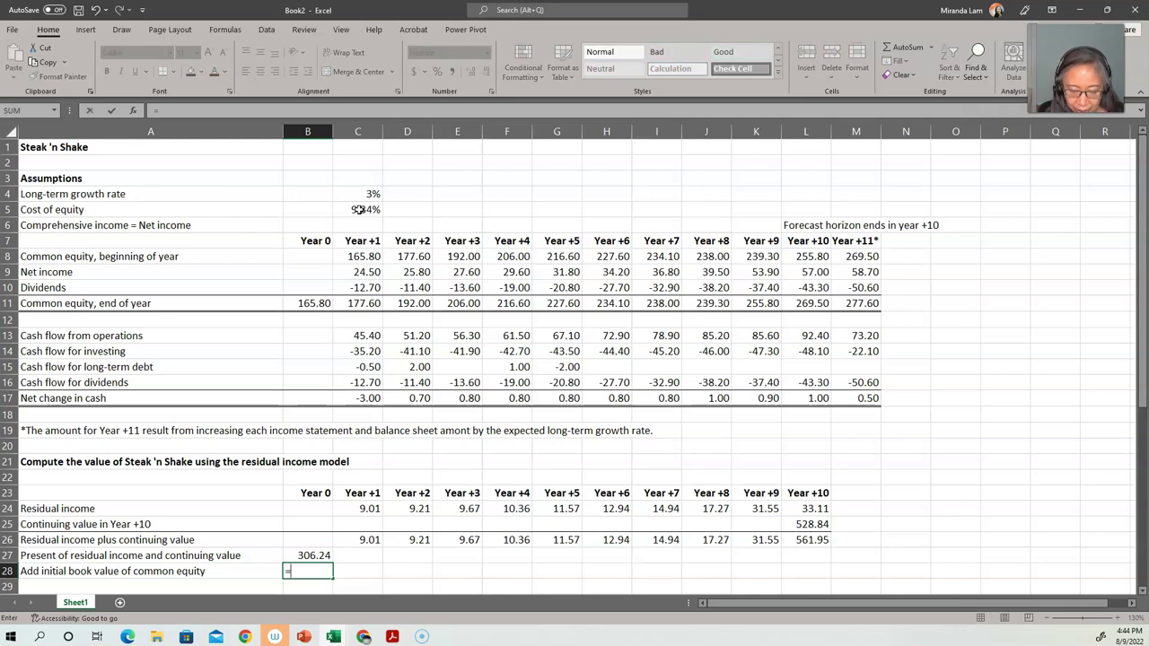
key(Up)
key(Up)
key(Up)
key(Up)
key(Up)
key(Up)
key(Up)
key(Up)
key(Up)
key(Up)
key(Up)
key(Up)
key(Up)
key(Up)
key(Up)
key(Up)
key(Up)
key(Return)
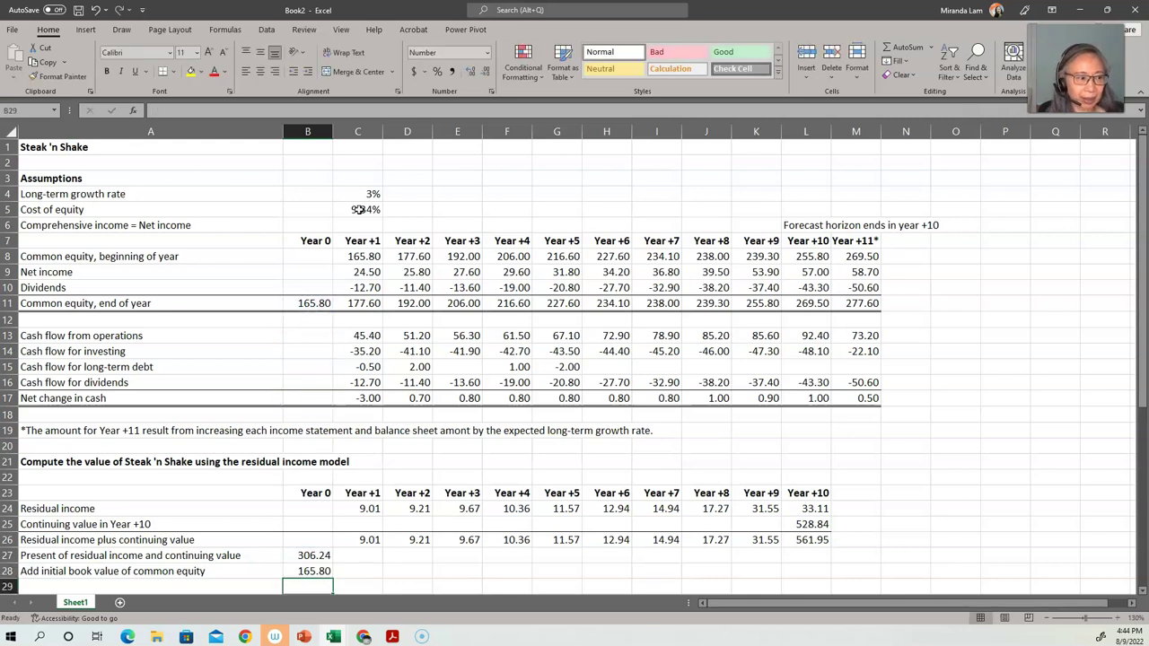
Step: Add a 'Total value before mid-year adjustment' row summing rows 27 and 28 to 472.04
key(Left)
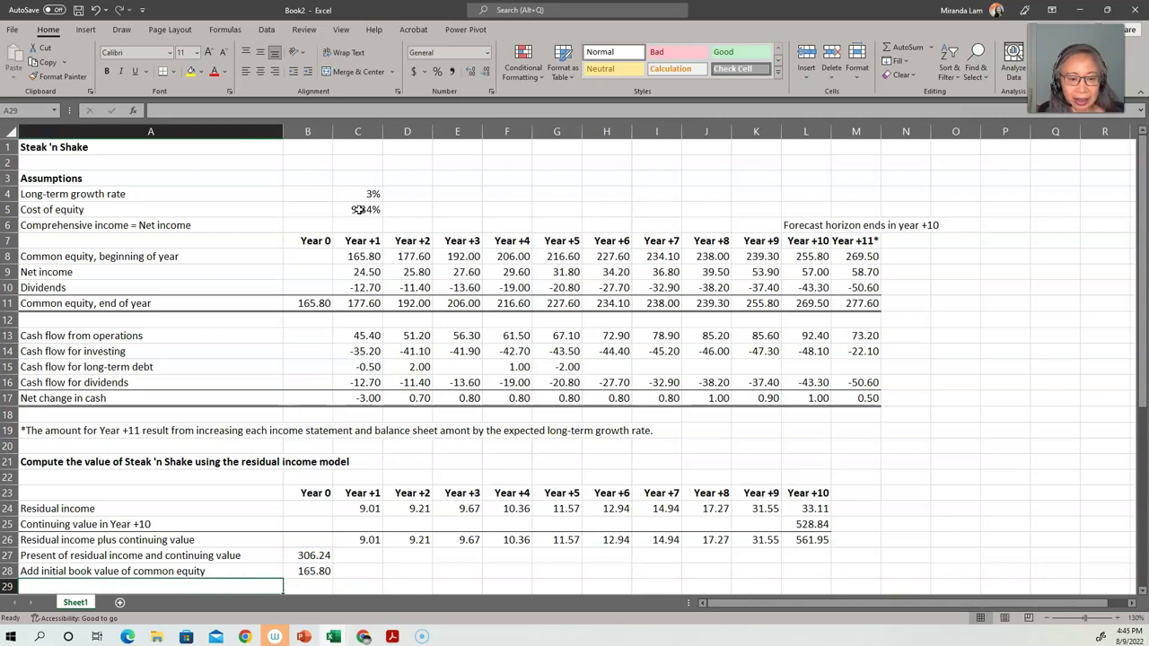
text(Total val)
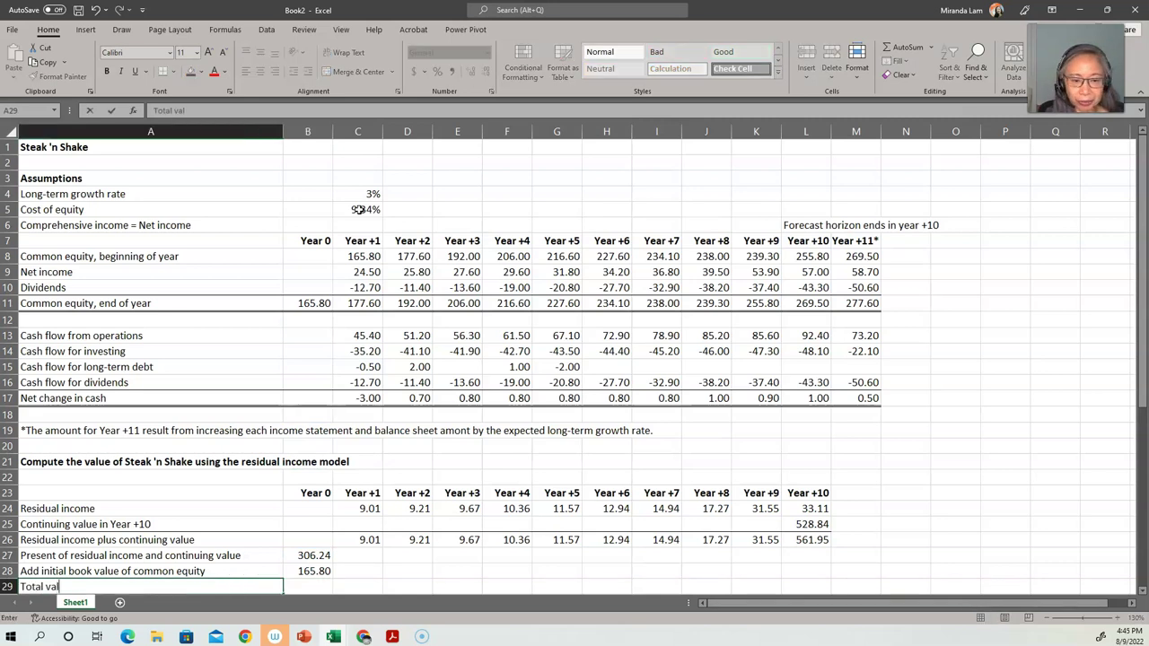
text(ue before)
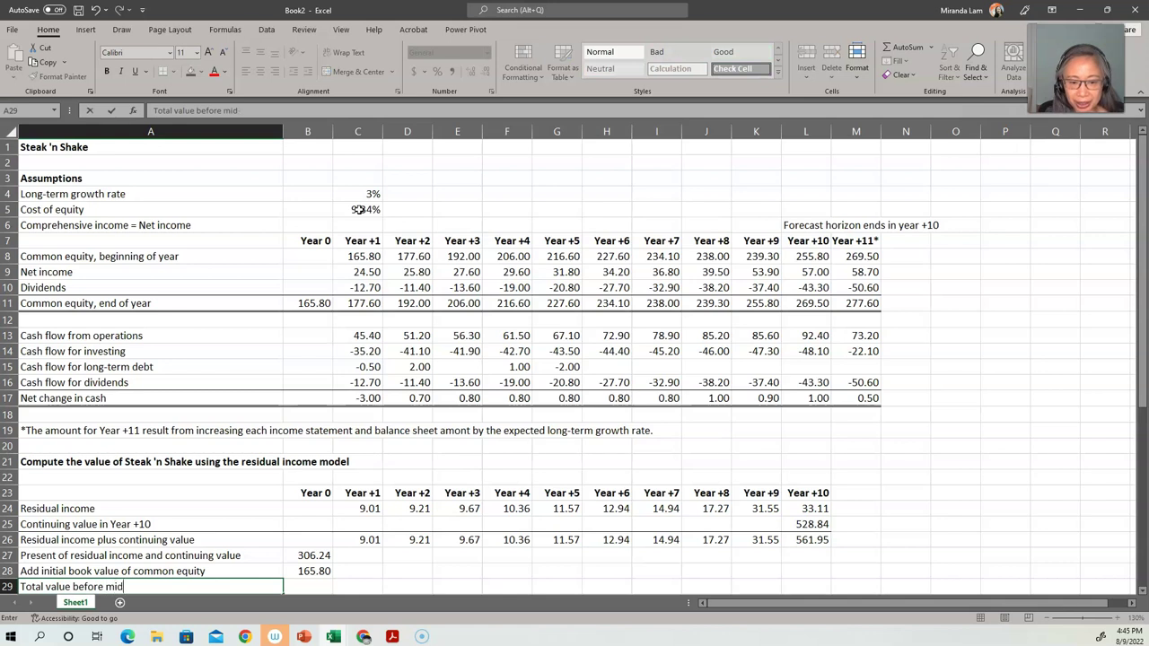
text(year adjustment)
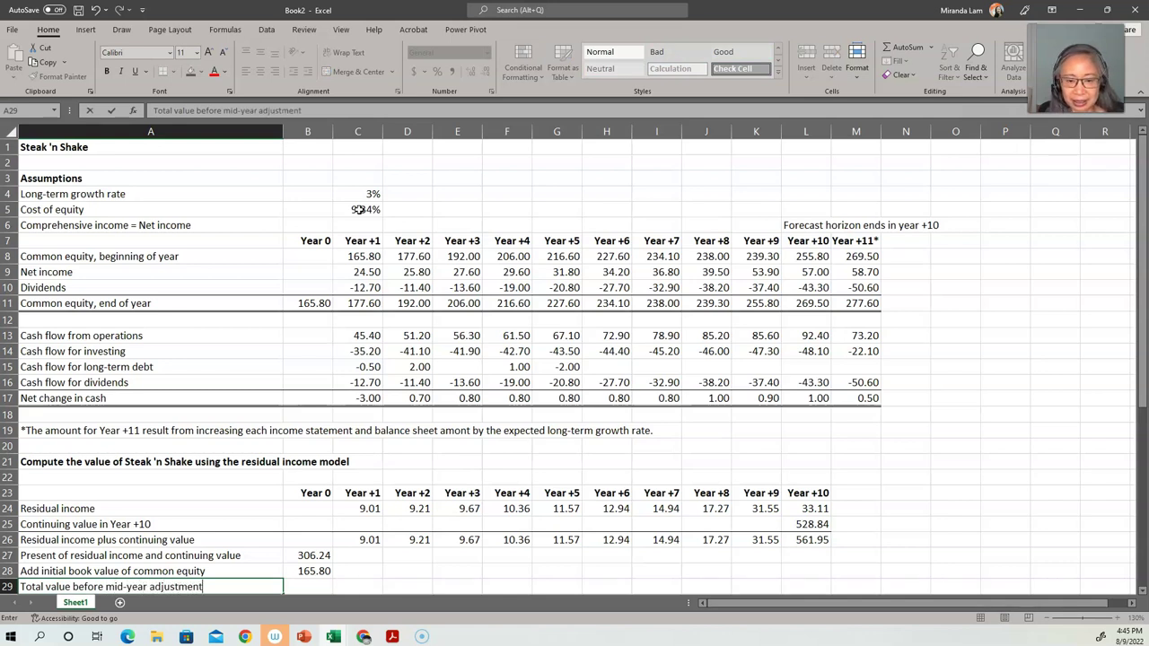
key(Tab)
text(=)
key(Up)
key(Up)
text(+)
key(Up)
key(Return)
key(Up)
key(Up)
key(shift+Left)
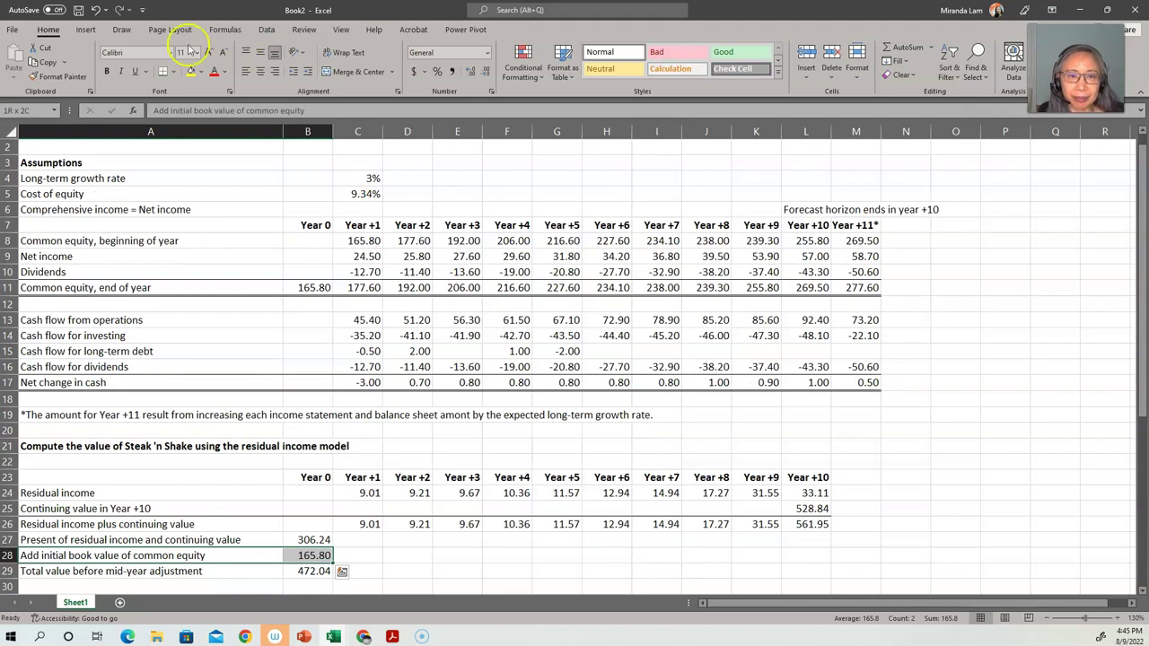
Step: Underline row 28, then add 'Value after mid-year adjustment' as =B29*(1+C5/2), giving 494.08
click(162, 76)
key(Down)
key(Down)
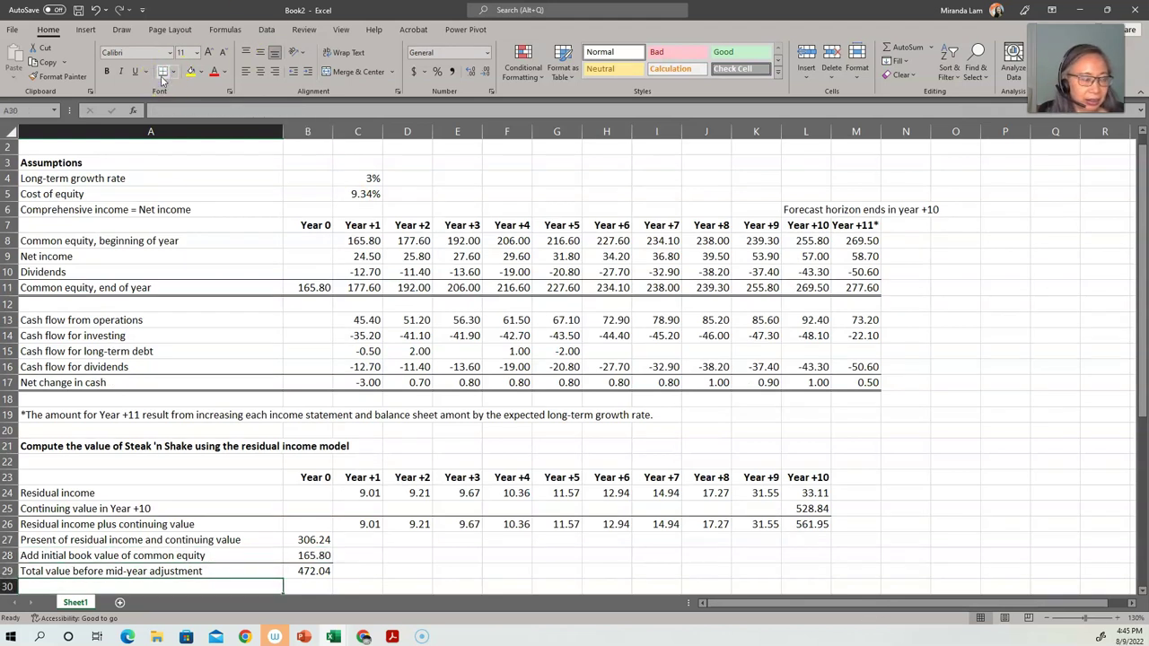
text(Value after )
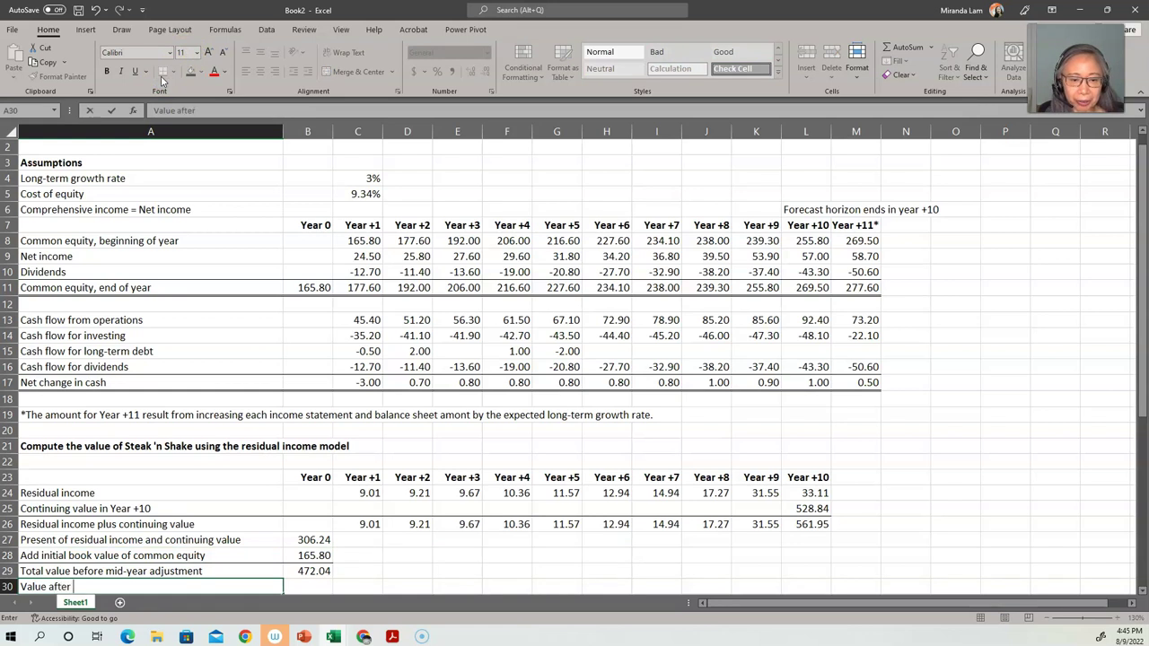
text(mid-year adju)
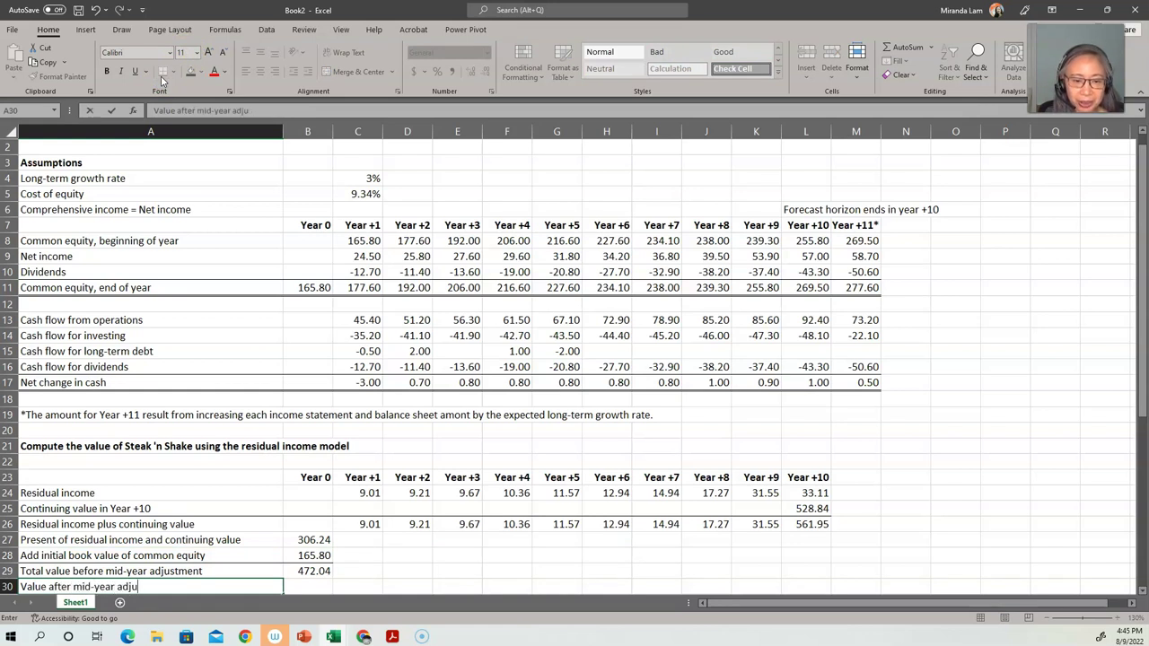
text(stment)
key(Tab)
text(=)
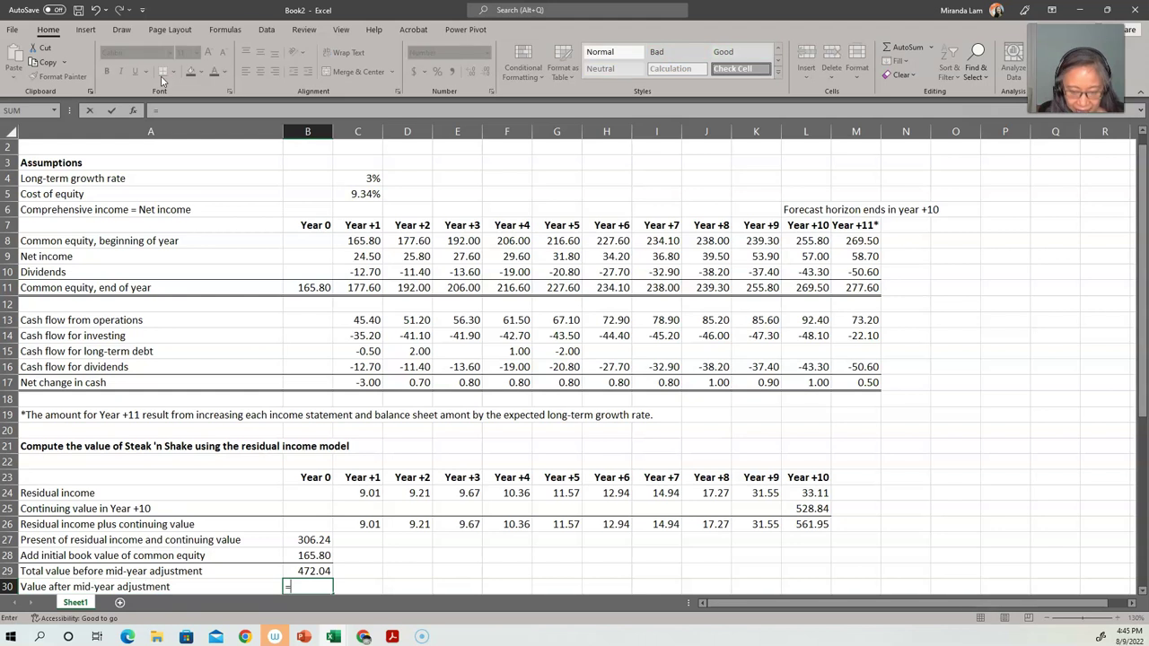
key(Up)
text(*()
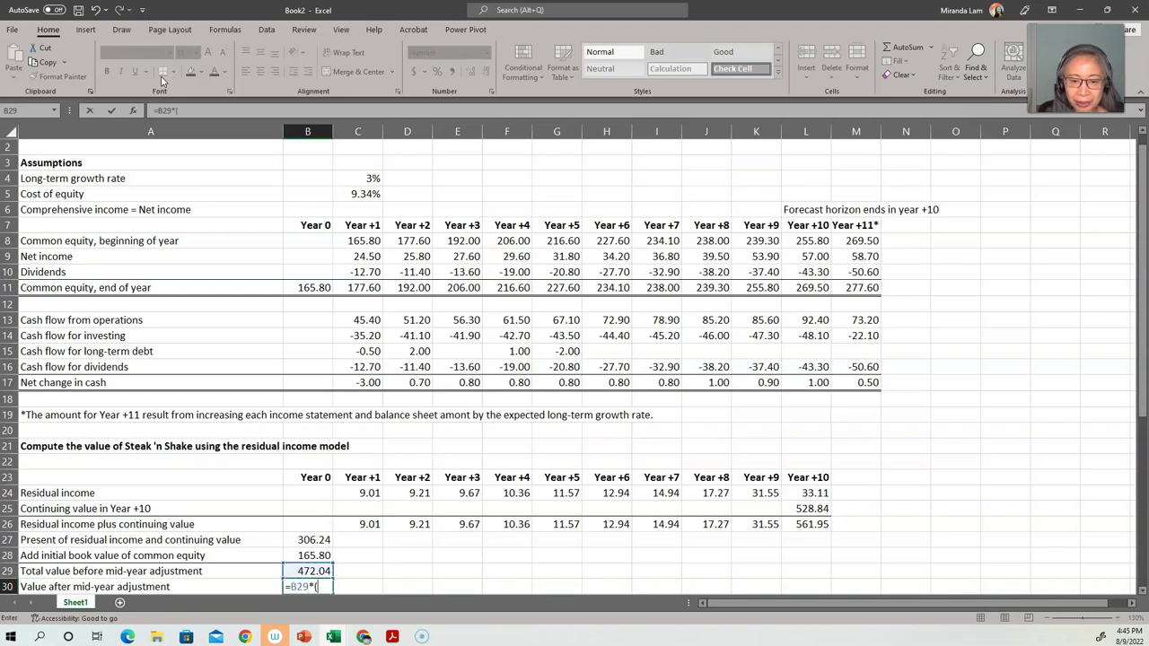
text(1+)
key(Up)
key(Up)
key(Up)
key(Up)
key(Up)
key(Up)
key(Up)
key(Up)
key(Up)
key(Up)
key(Up)
key(Up)
key(Up)
key(Up)
key(Up)
key(Up)
key(Up)
key(Up)
key(Up)
key(Up)
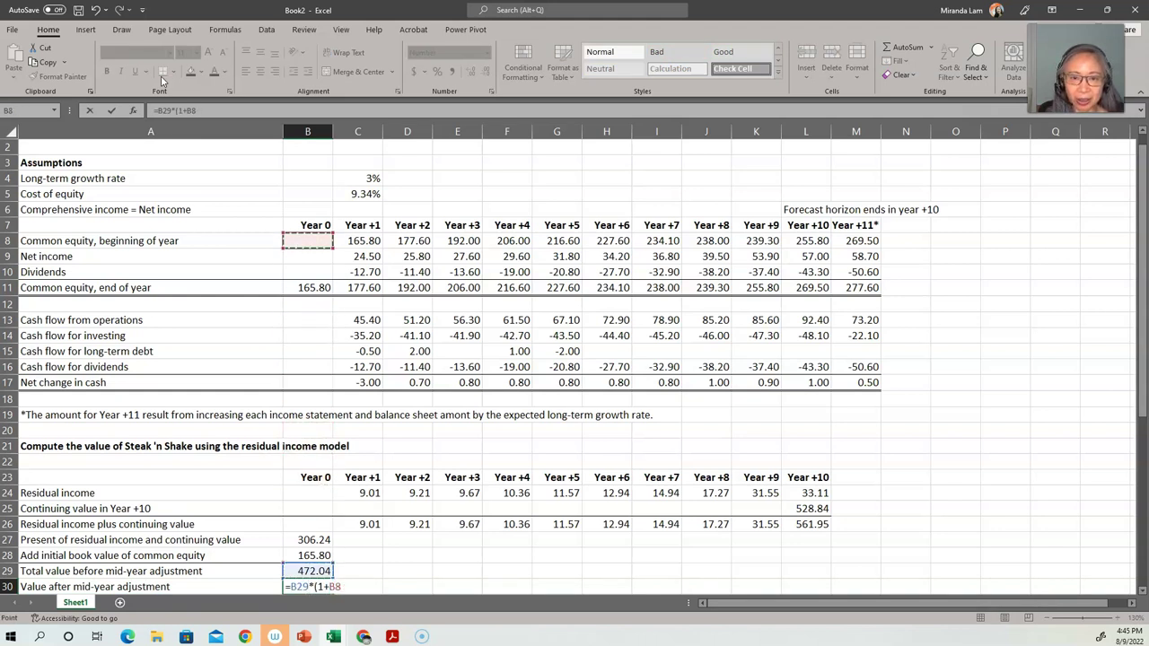
key(Up)
key(Up)
key(Up)
key(Right)
text(/2))
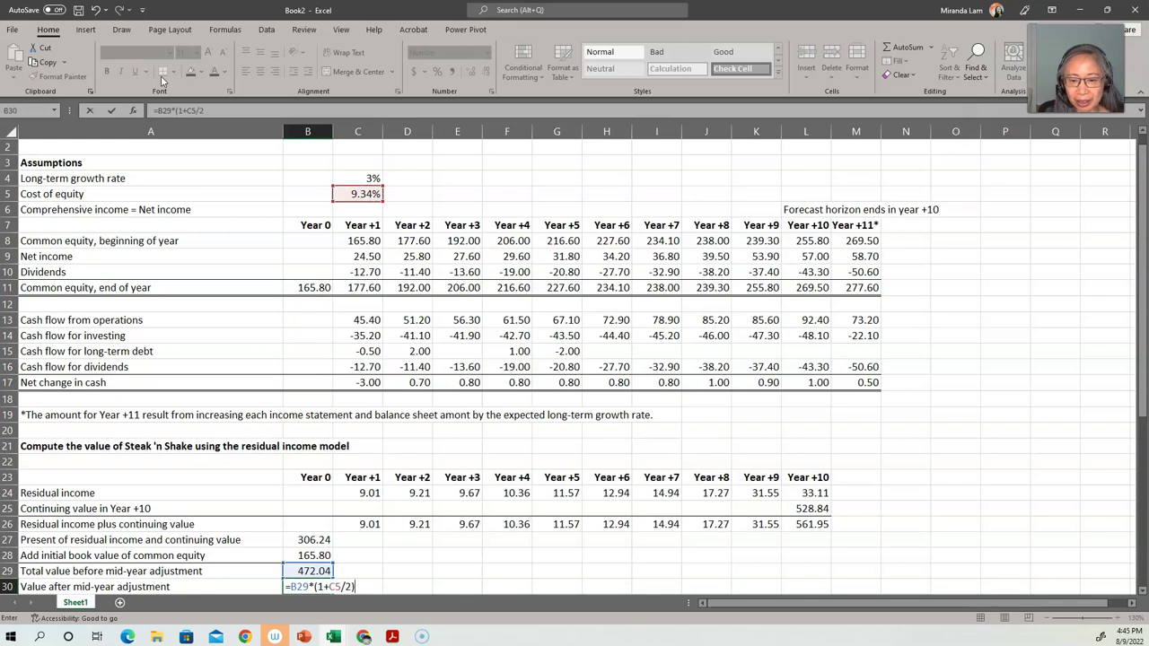
key(Return)
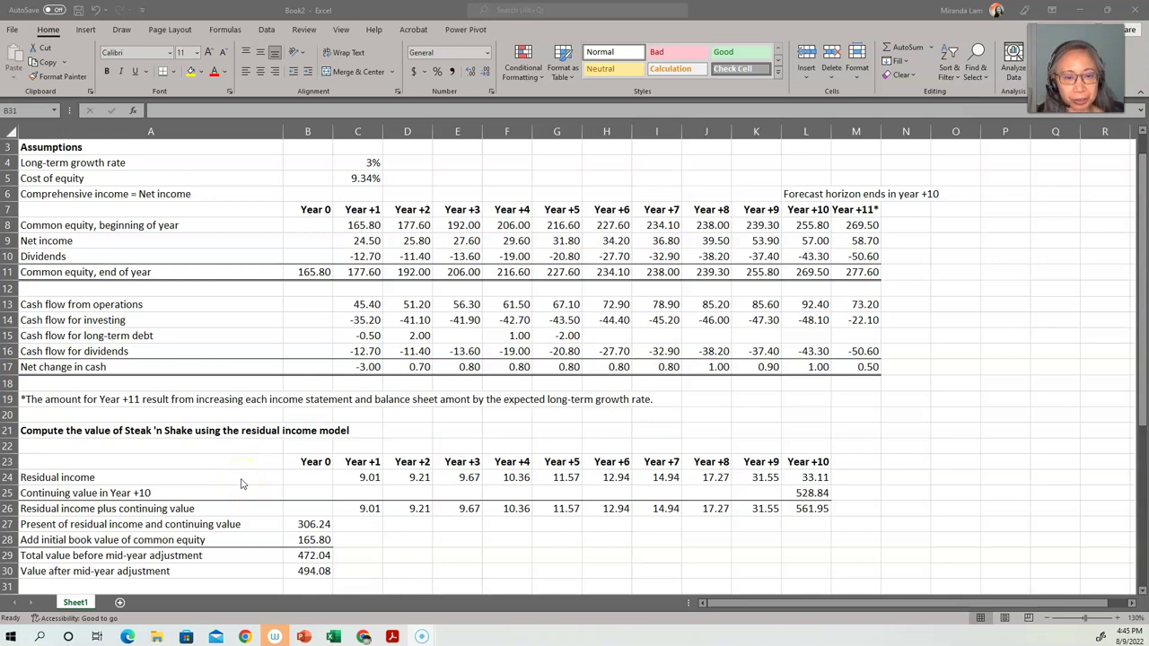
Step: Scroll down to the empty free cash flow model section and select cell A35
scroll(240, 485, down, 3)
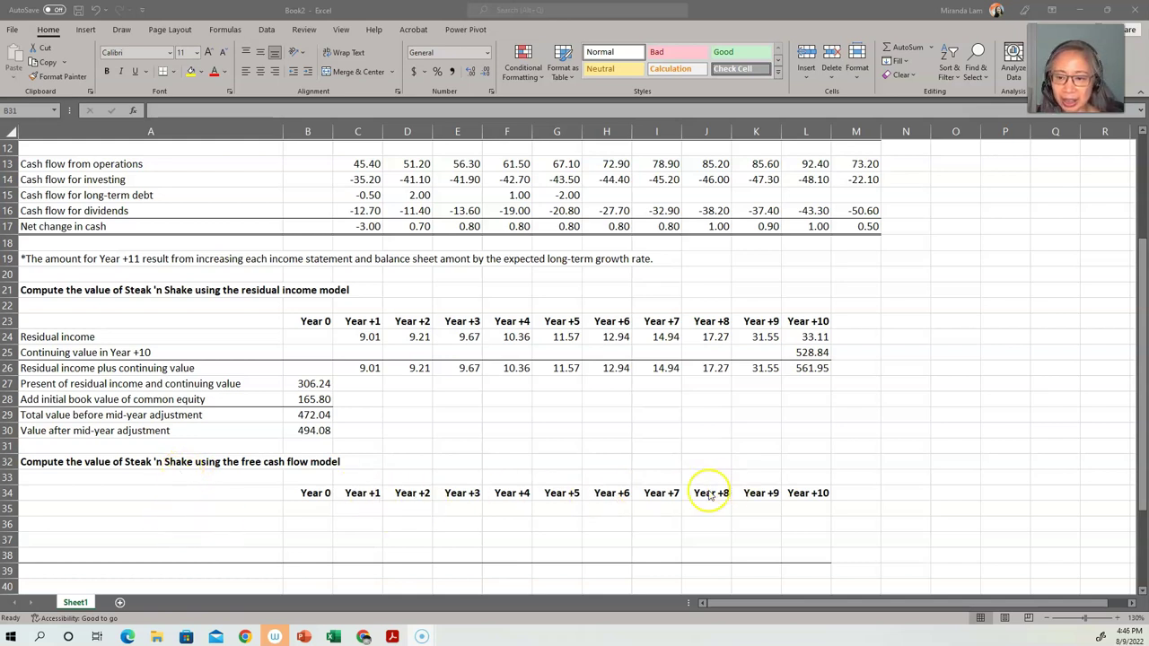
click(49, 509)
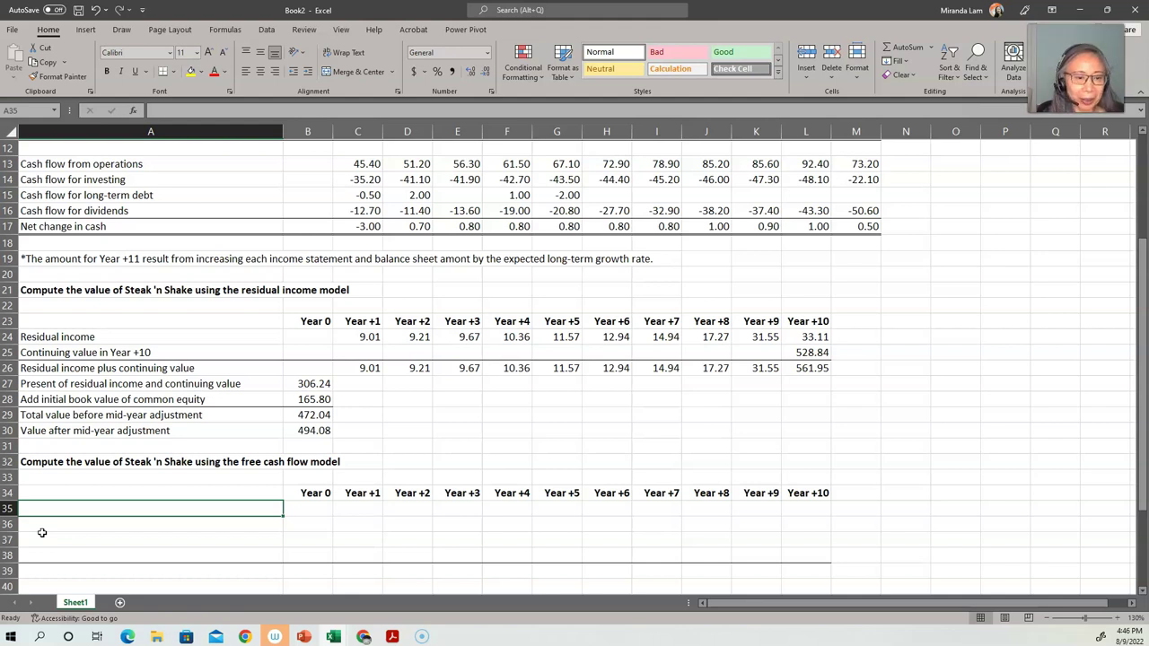
Step: Add a 'Cash flow from operations' row linked to the Year +1 operations figure, 45.40
text(Cash )
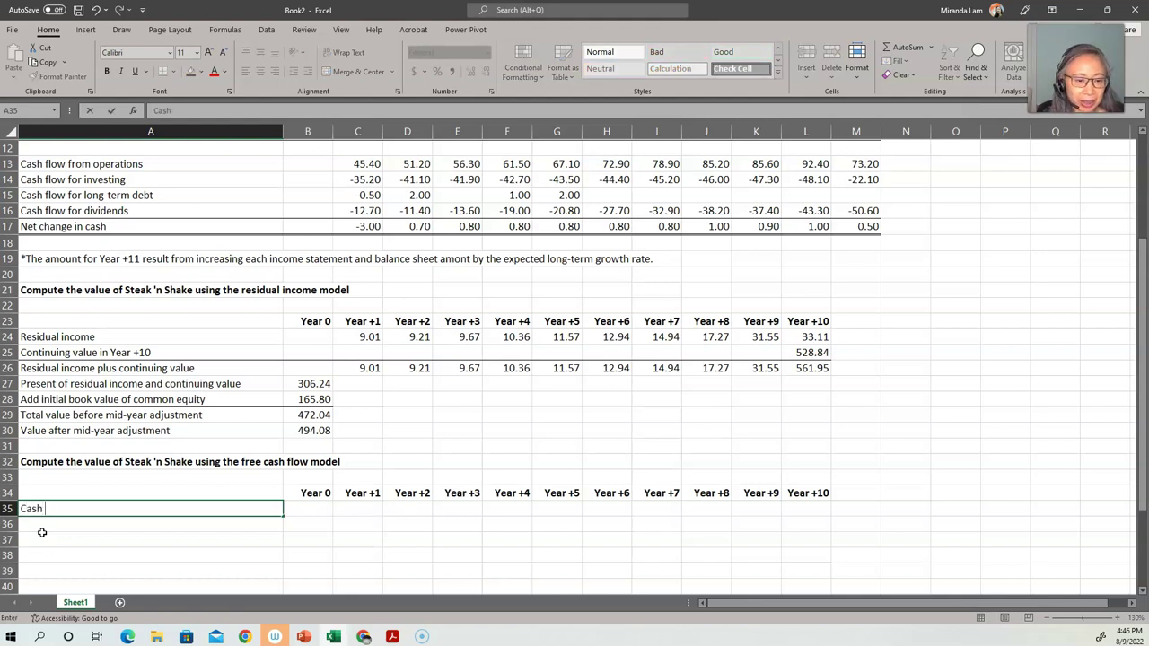
text(flow from oper)
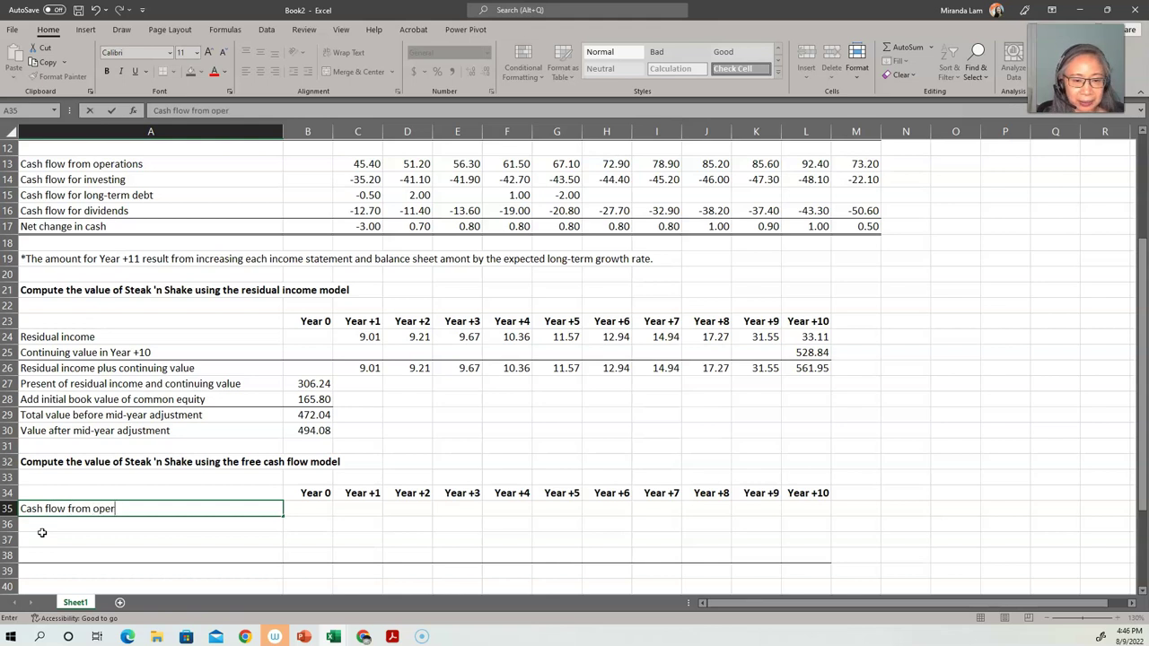
text(ationgs)
key(BackSpace)
key(BackSpace)
text(s)
key(Tab)
key(Tab)
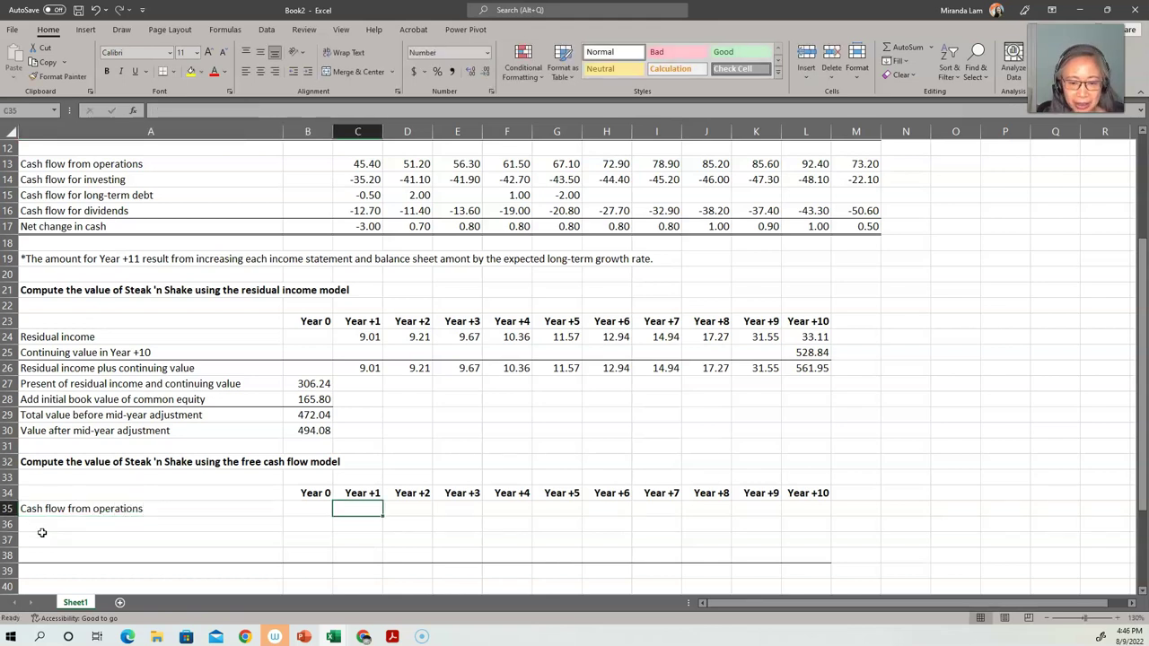
text(=)
key(Up)
key(Up)
key(Up)
key(Up)
key(Up)
key(Up)
key(Up)
key(Up)
key(Up)
key(Up)
key(Up)
key(Up)
key(Up)
key(Up)
key(Up)
key(Up)
key(Up)
key(Up)
key(Up)
key(Up)
key(Up)
key(Up)
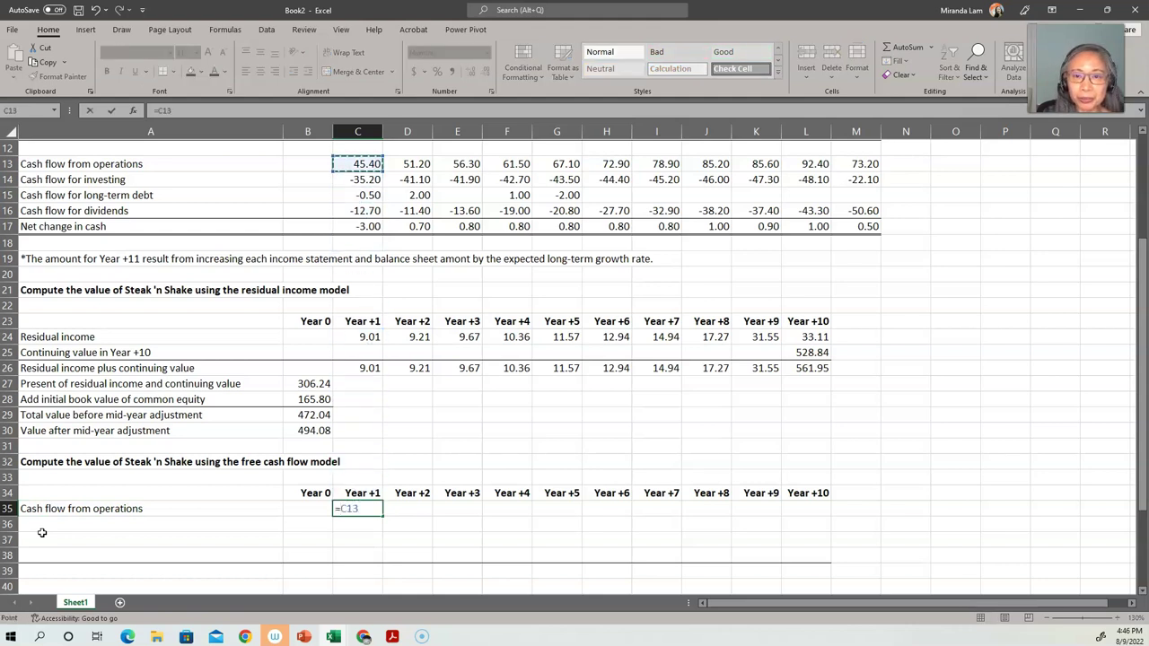
key(Return)
Step: Add a 'Cash flow for investing' row linked to the Year +1 investing figure, -35.20
click(41, 531)
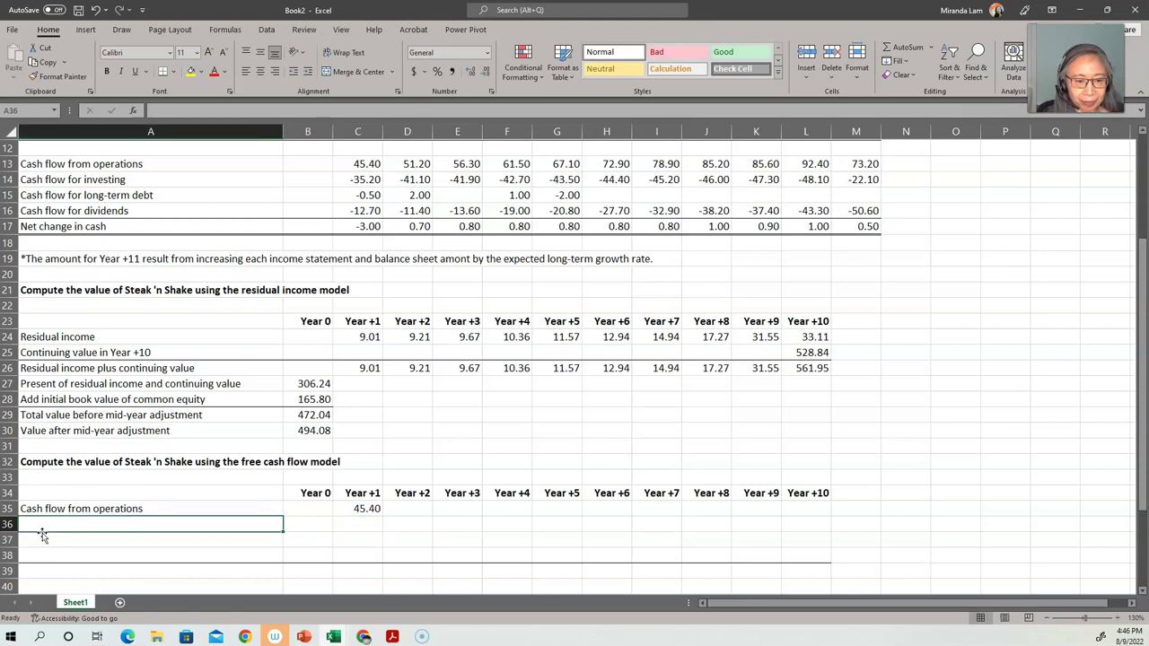
text(Cash flow )
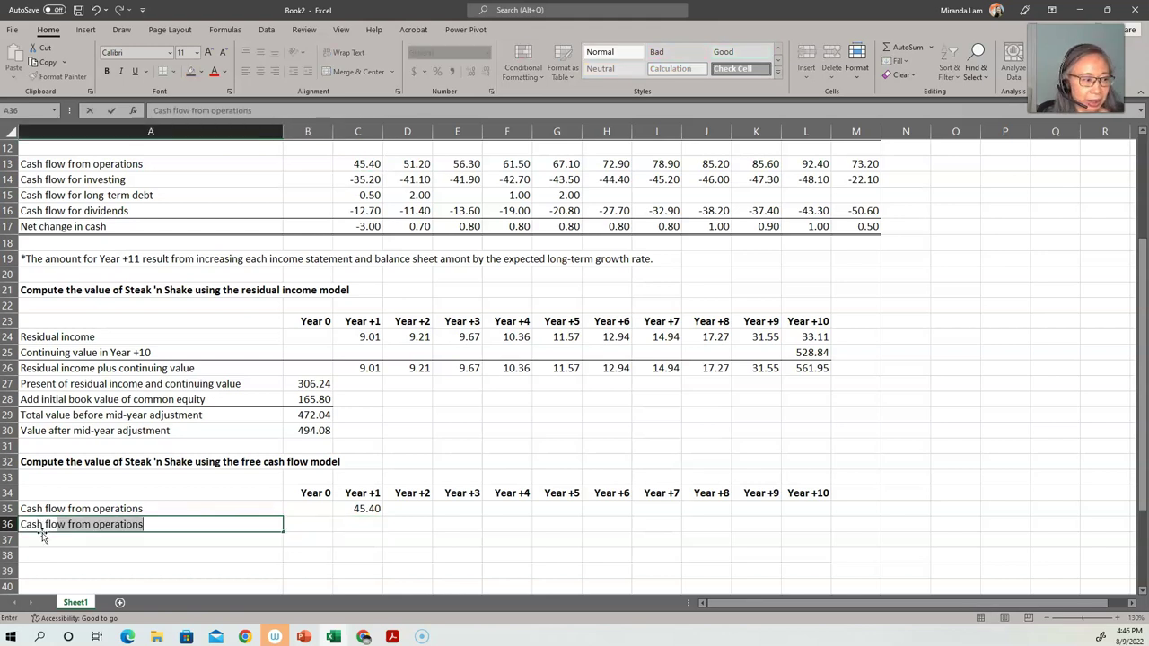
text(for investing)
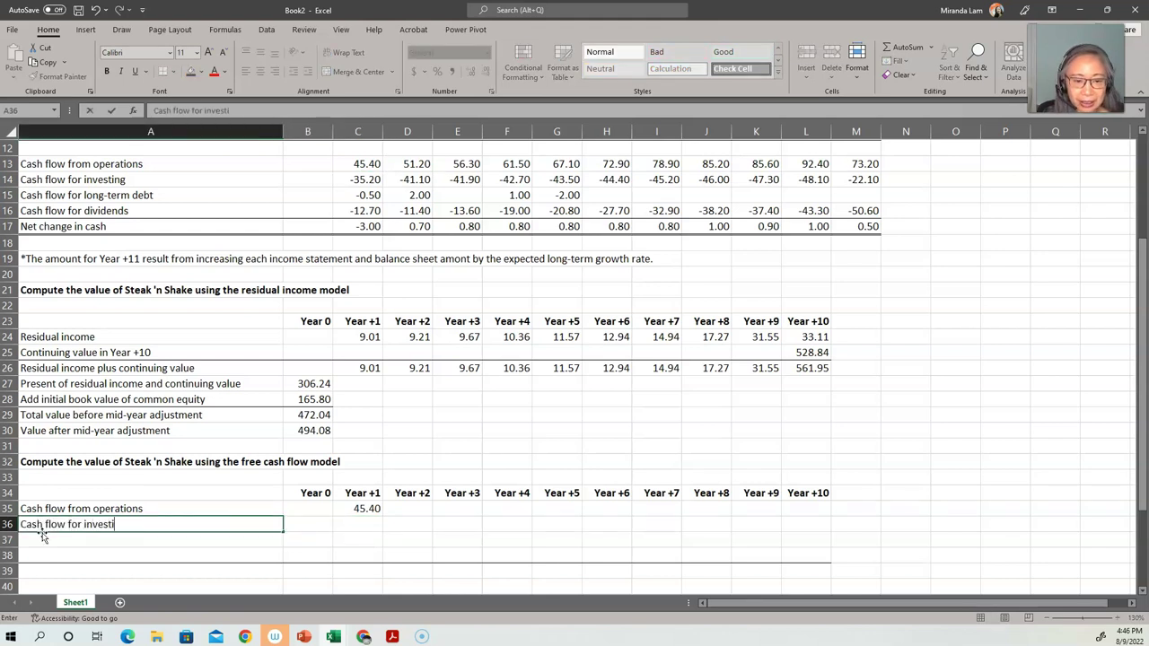
key(Tab)
key(Tab)
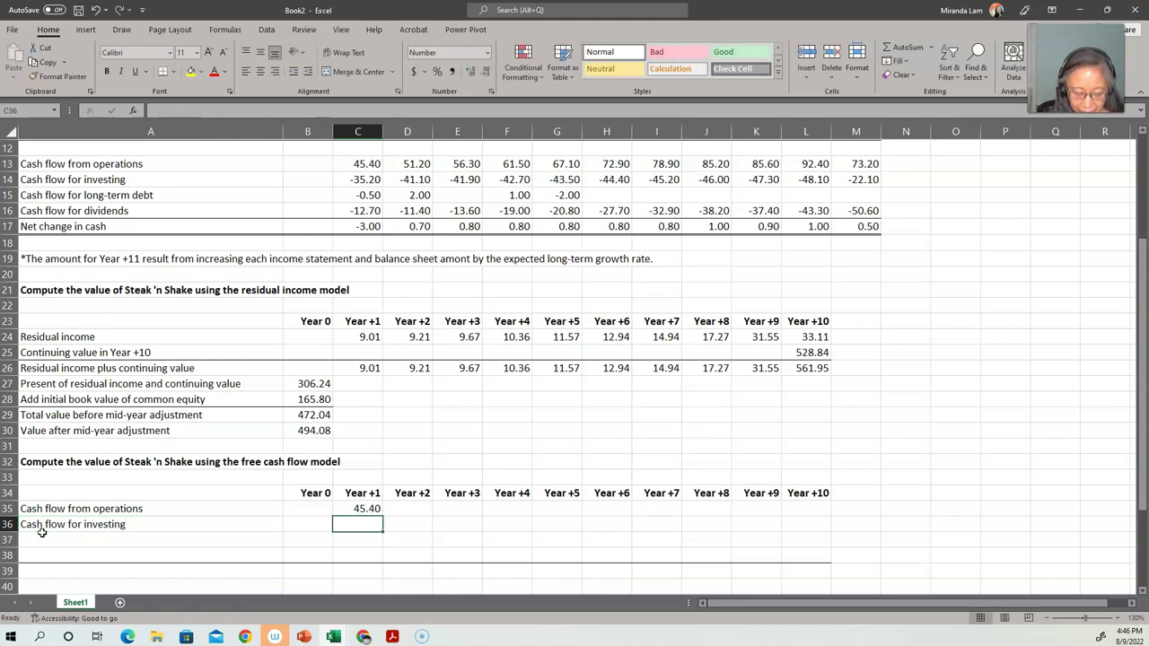
text(=)
key(Up)
key(Up)
key(Up)
key(Up)
key(Up)
key(Up)
key(Up)
key(Up)
key(Up)
key(Up)
key(Up)
key(Up)
key(Up)
key(Up)
key(Up)
key(Up)
key(Up)
key(Up)
key(Up)
key(Up)
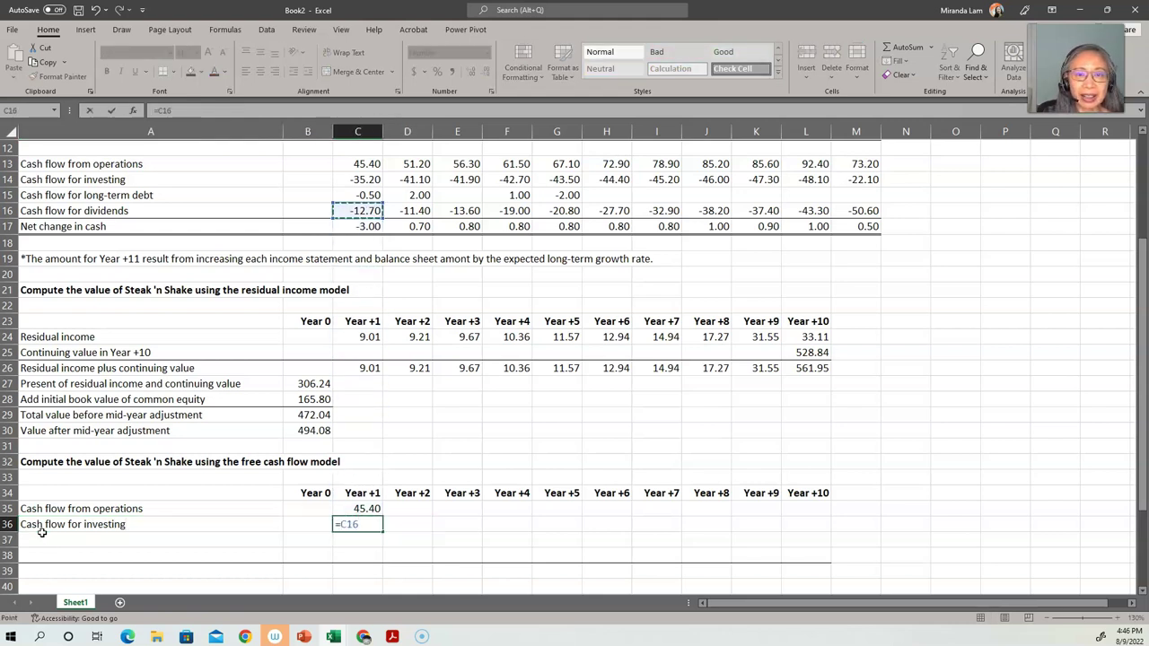
key(Up)
key(Return)
Step: Label the third row 'Cash flow for long-term debt' and insert 'for common equity' into the section title
click(42, 537)
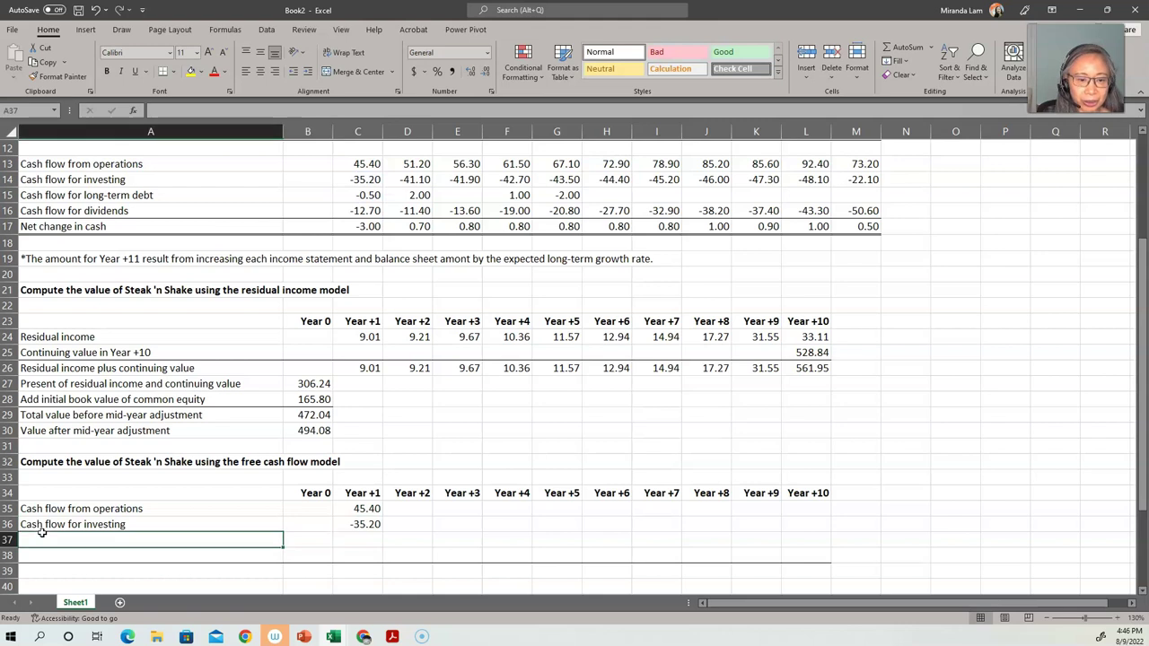
text(Cash flow )
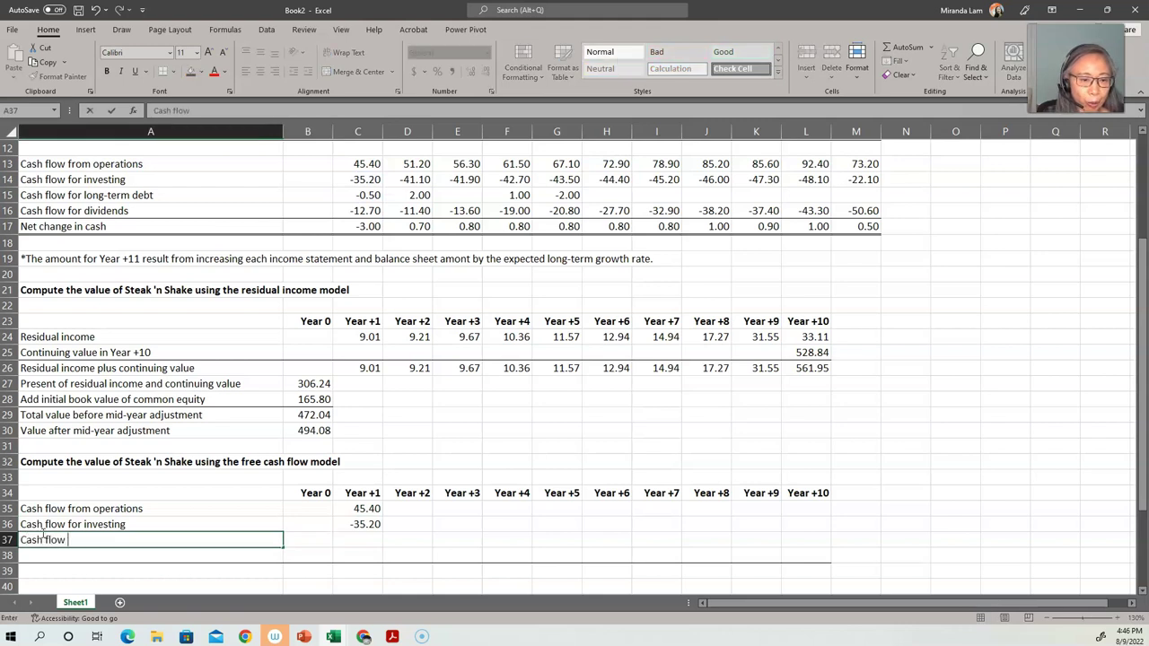
text(for long-)
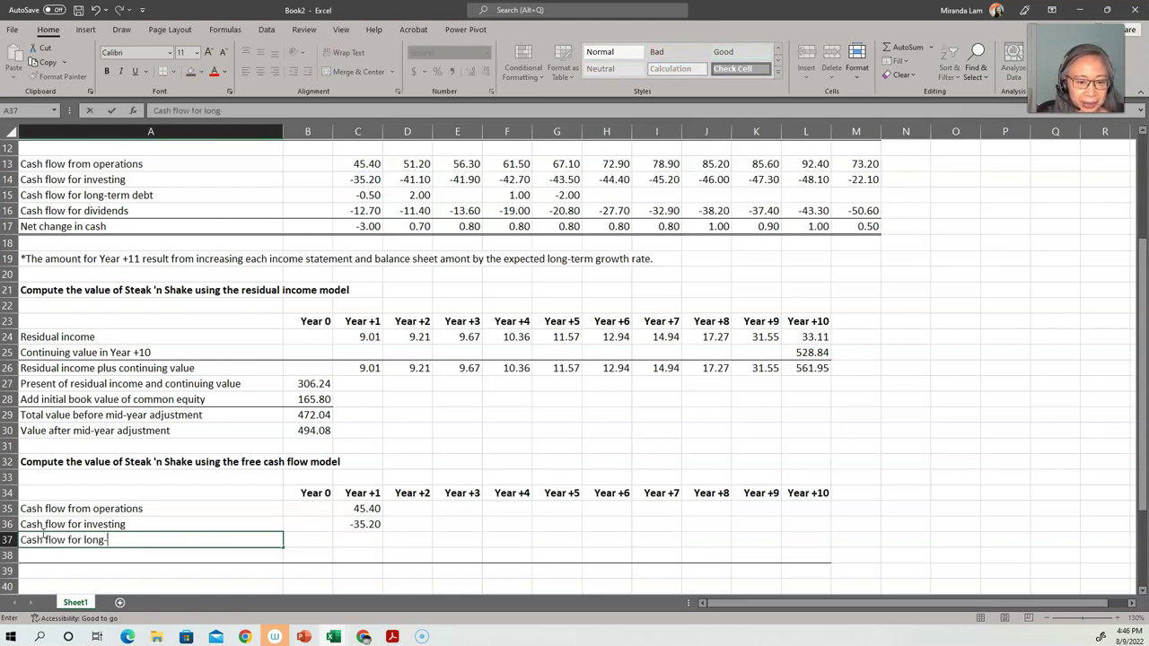
text(term debt)
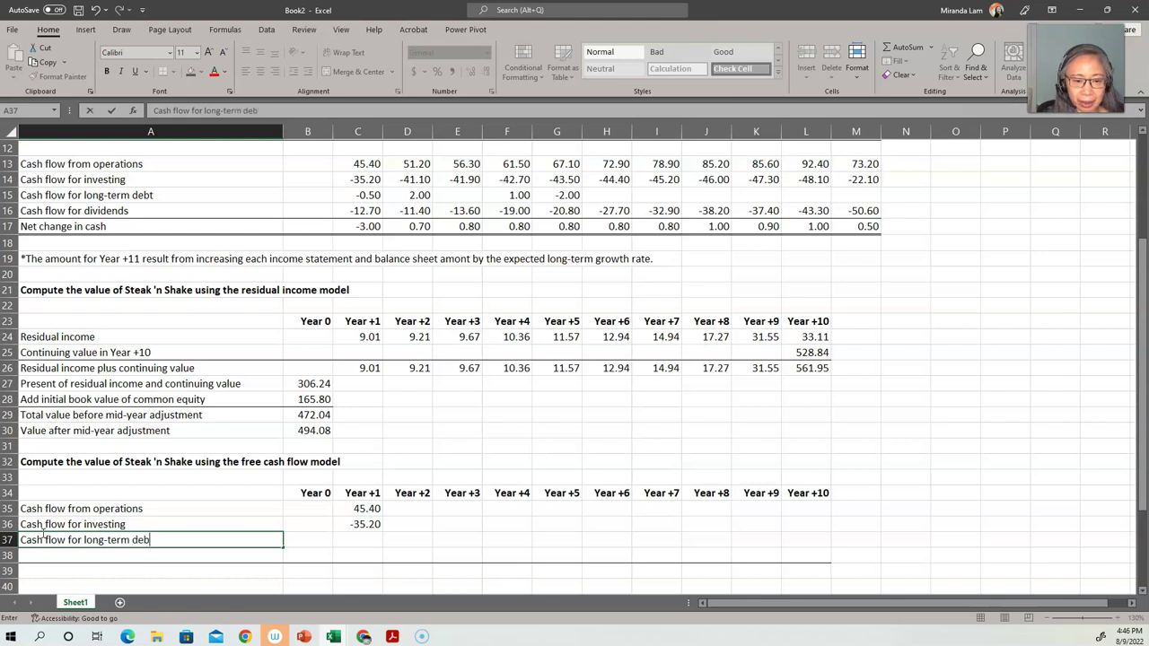
key(Up)
key(Up)
key(Up)
key(Up)
key(Up)
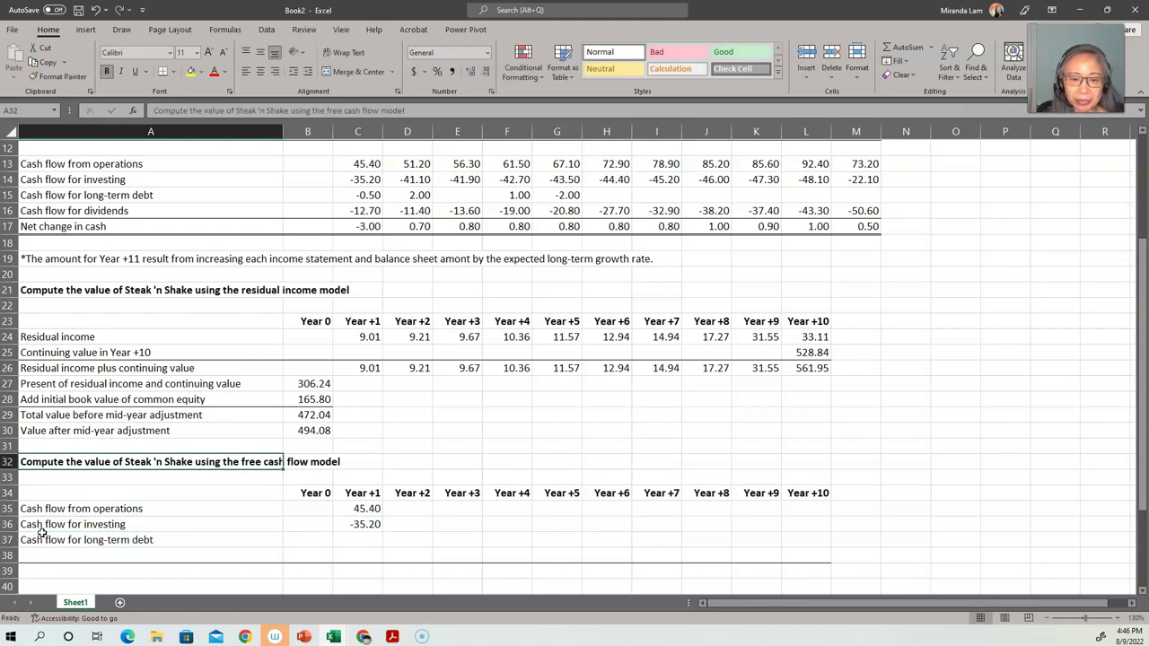
key(F2)
key(ctrl+Left)
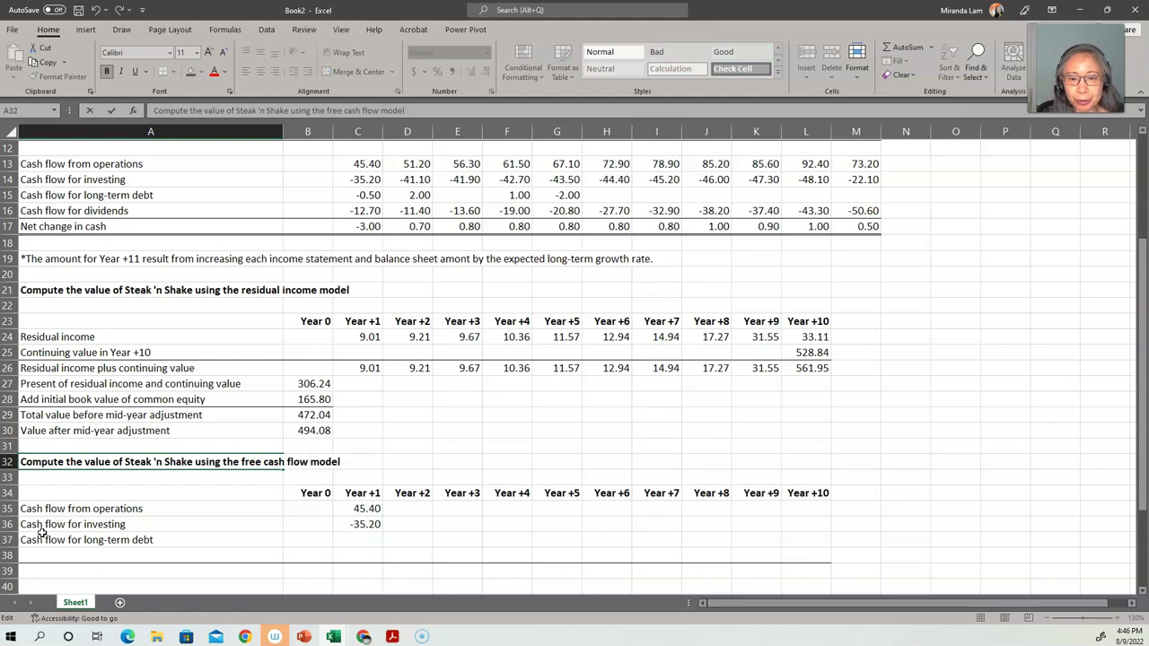
text(for common eq)
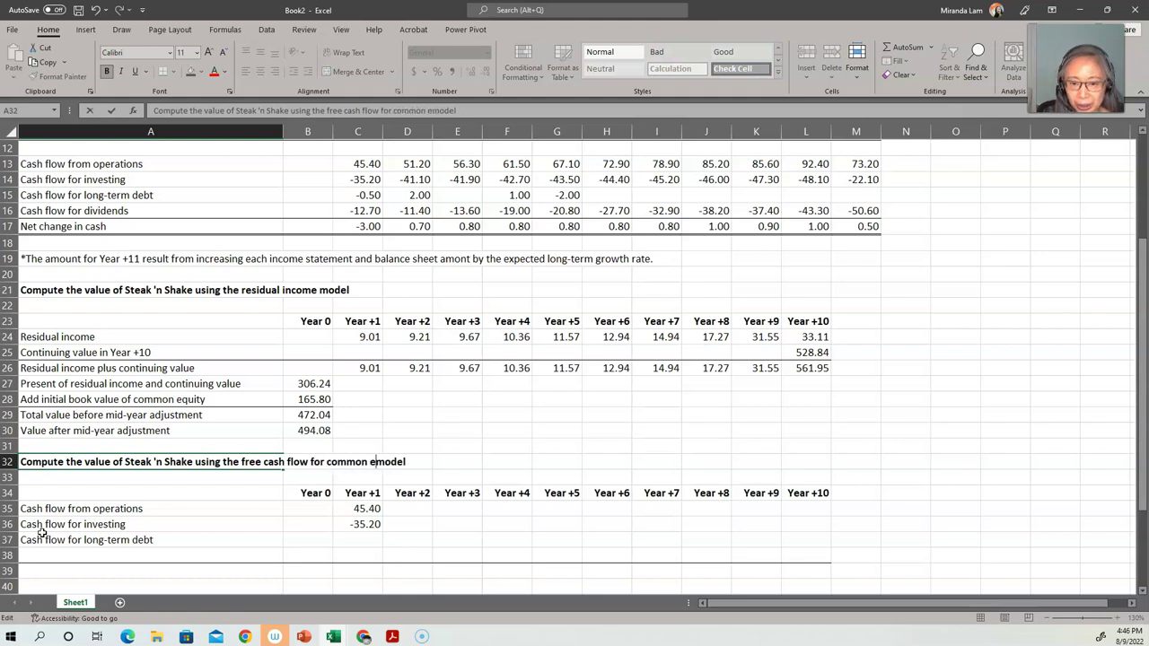
text(uity)
key(Return)
Step: Link the Year +1 long-term debt cash flow with =C15, showing -0.50
key(Down)
key(Down)
key(Down)
key(Down)
key(Right)
key(Right)
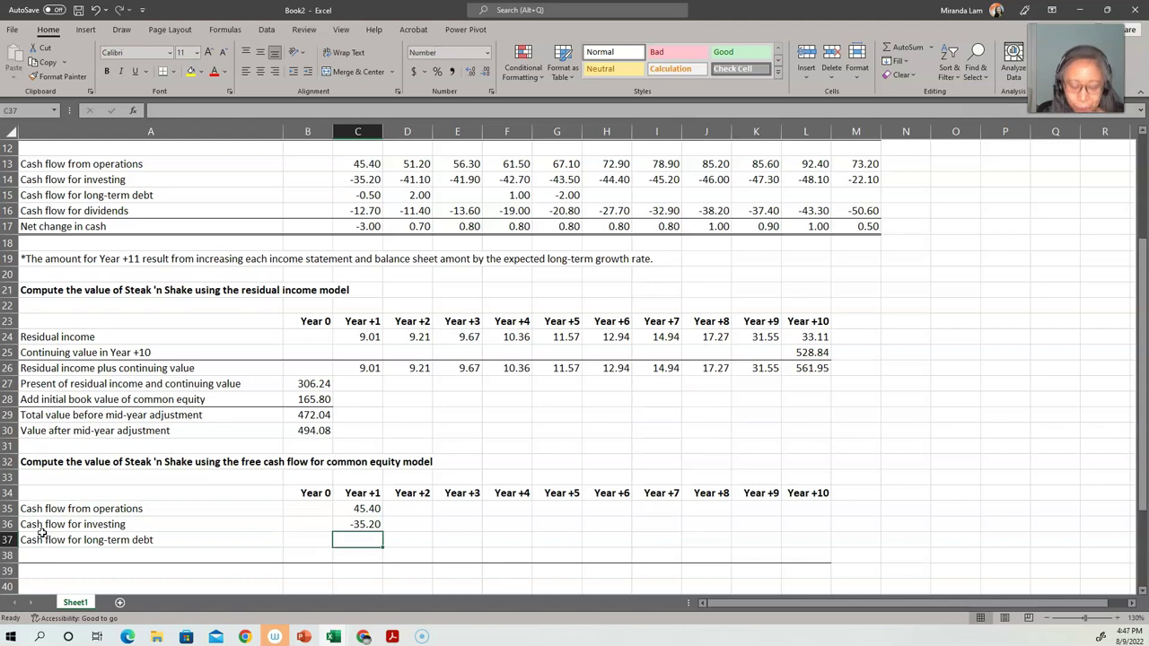
text(=)
key(Up)
key(Up)
key(Up)
key(Up)
key(Up)
key(Up)
key(Up)
key(Up)
key(Up)
key(Up)
key(Up)
key(Up)
key(Up)
key(Up)
key(Up)
key(Up)
key(Up)
key(Up)
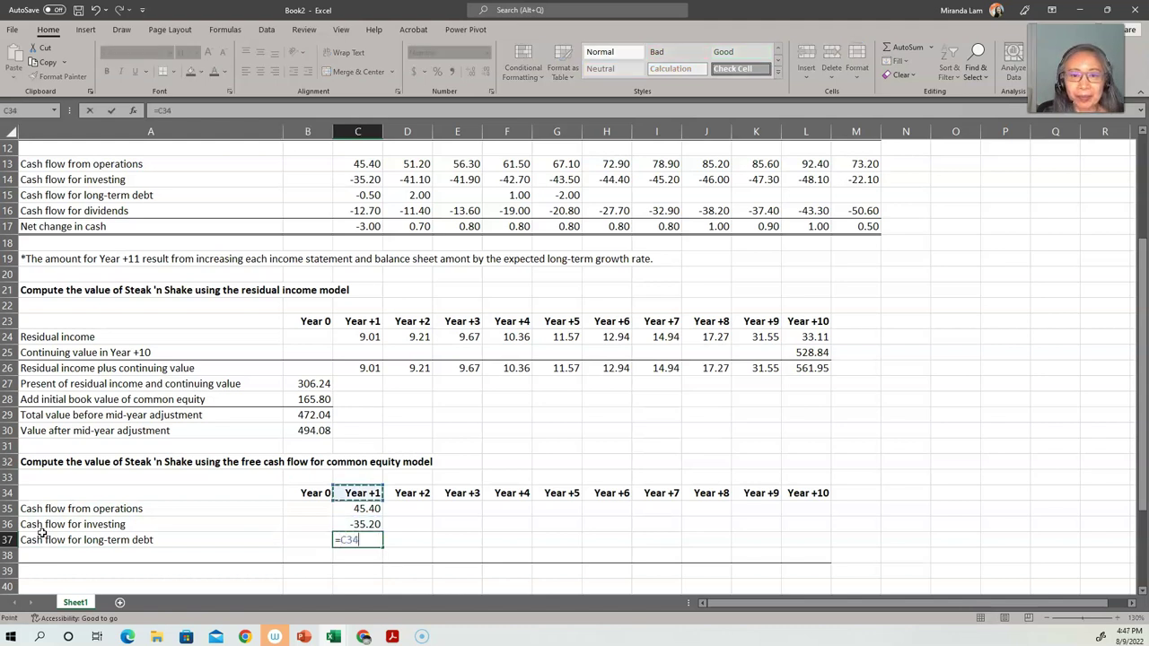
key(Up)
key(Up)
key(Up)
key(Up)
key(Return)
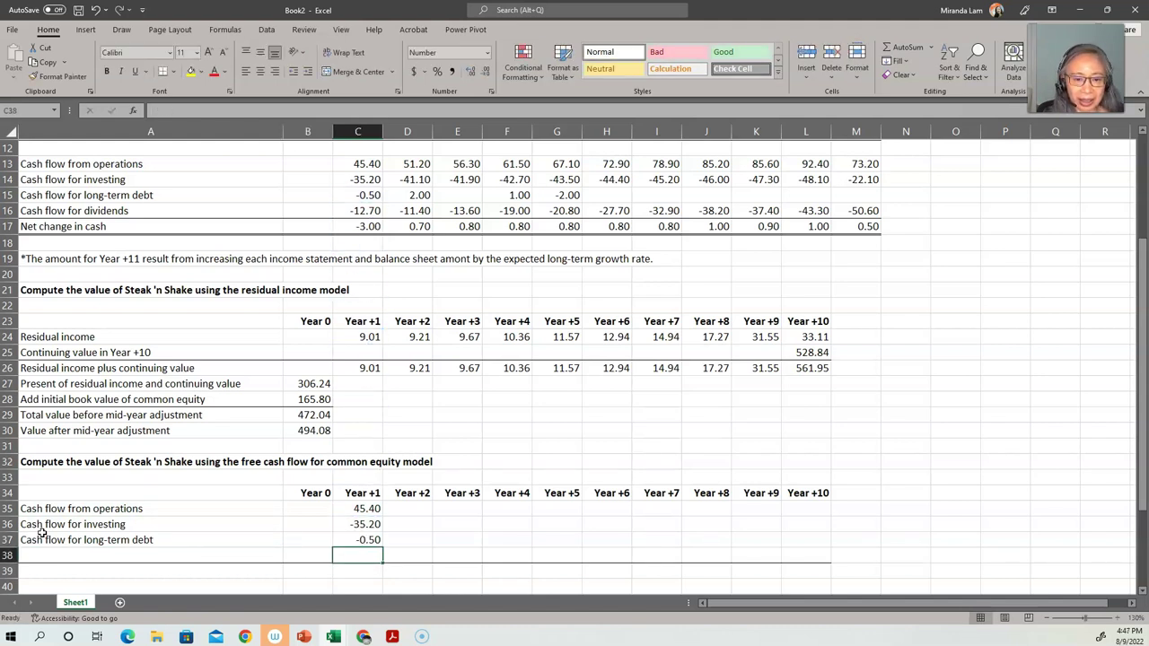
key(Left)
key(Left)
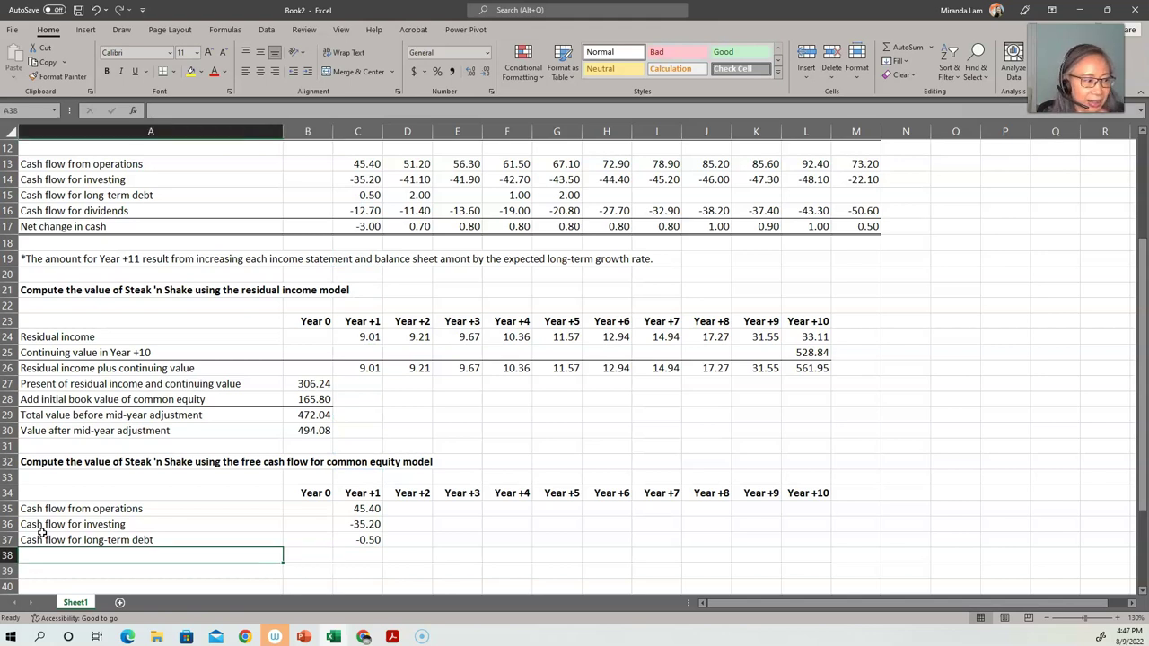
Step: Label row 38 'Add cash for transaction' and set its Year +1 value to =-C17, giving 3.00
text(Add )
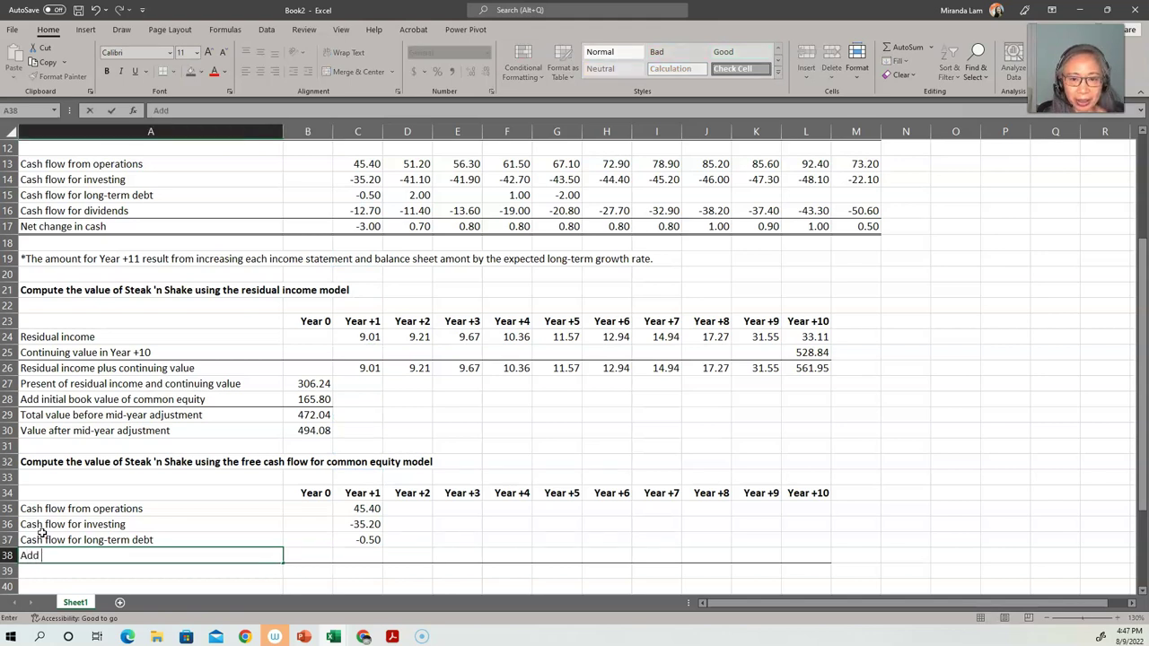
text(cash for transaction)
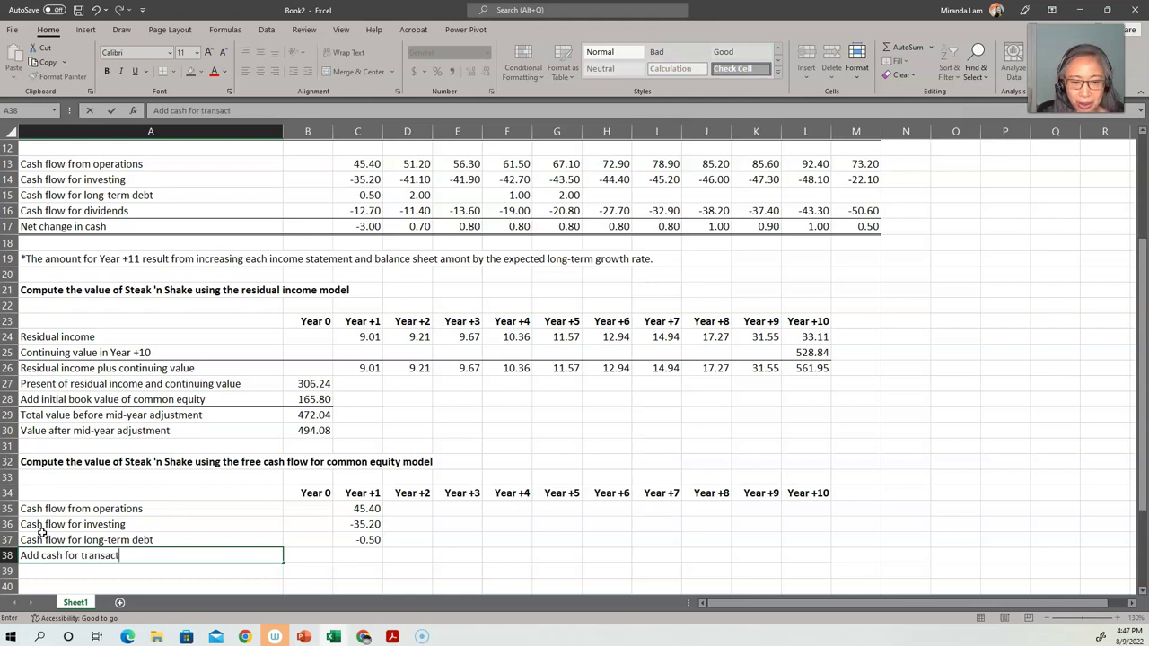
key(Tab)
key(Tab)
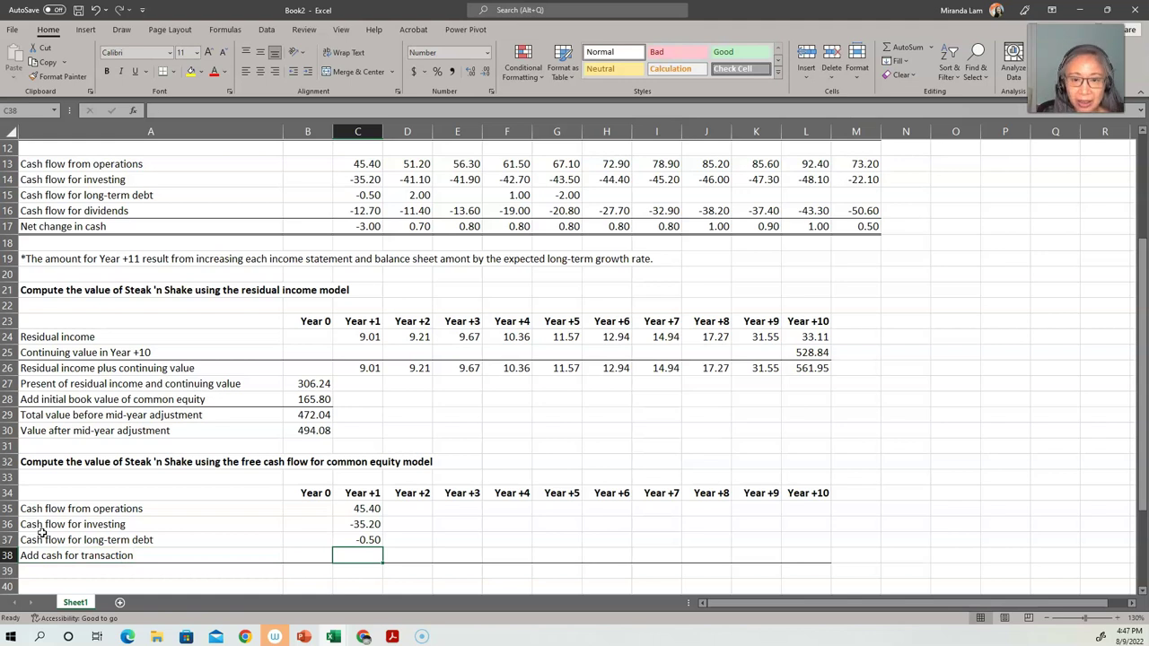
text(=-)
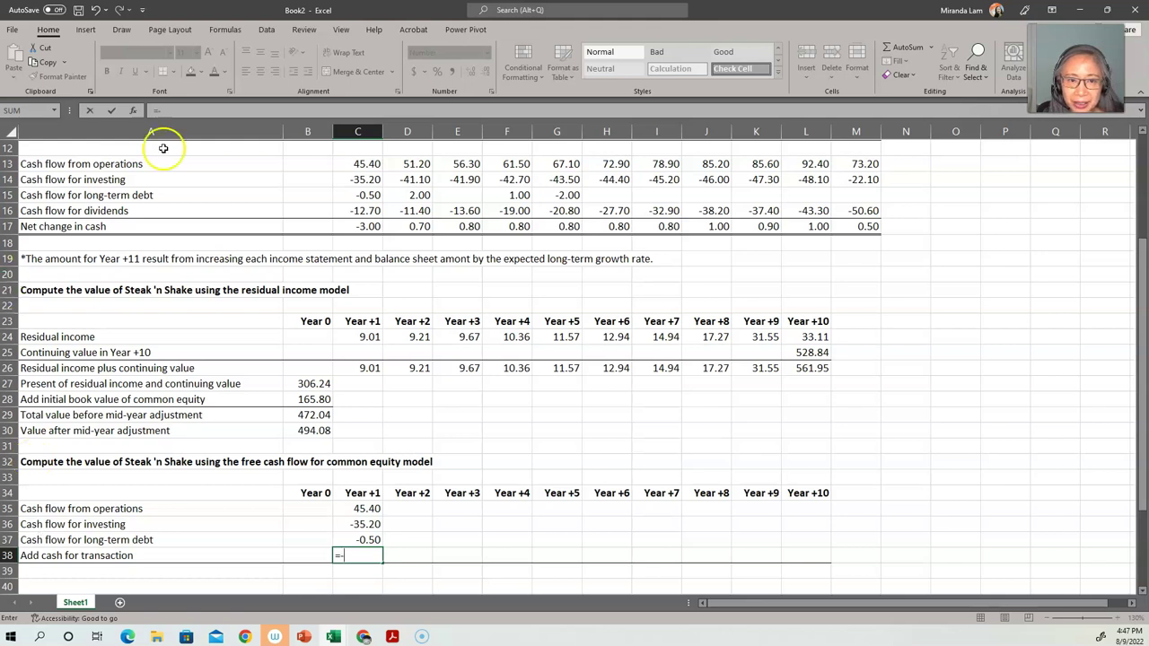
click(368, 227)
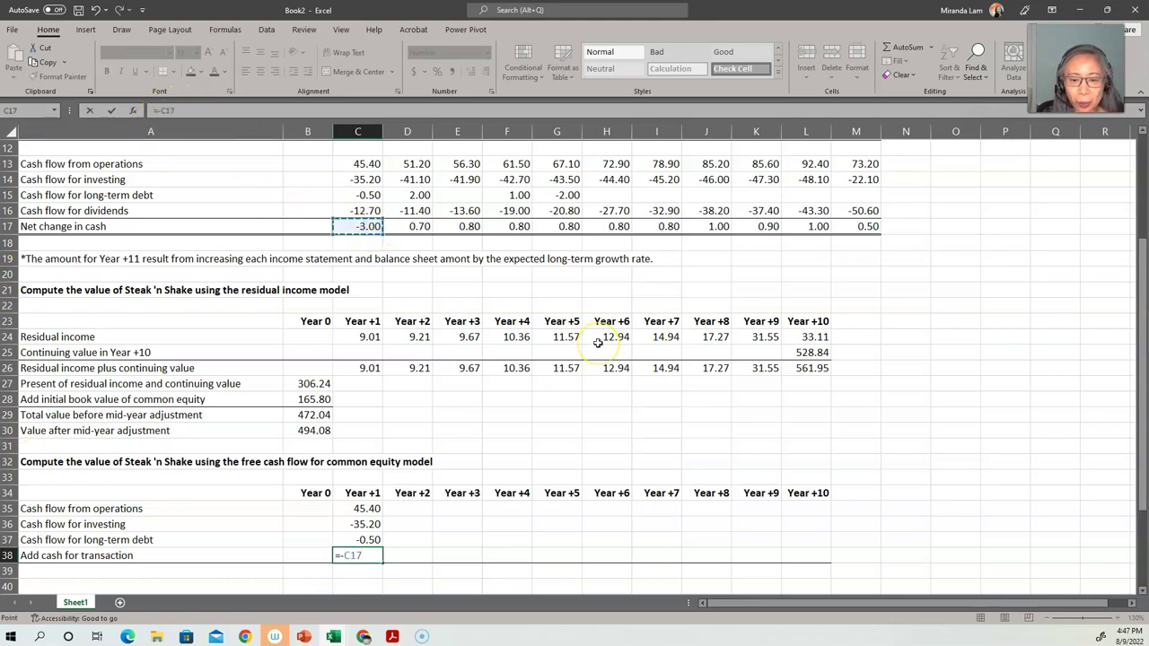
key(Return)
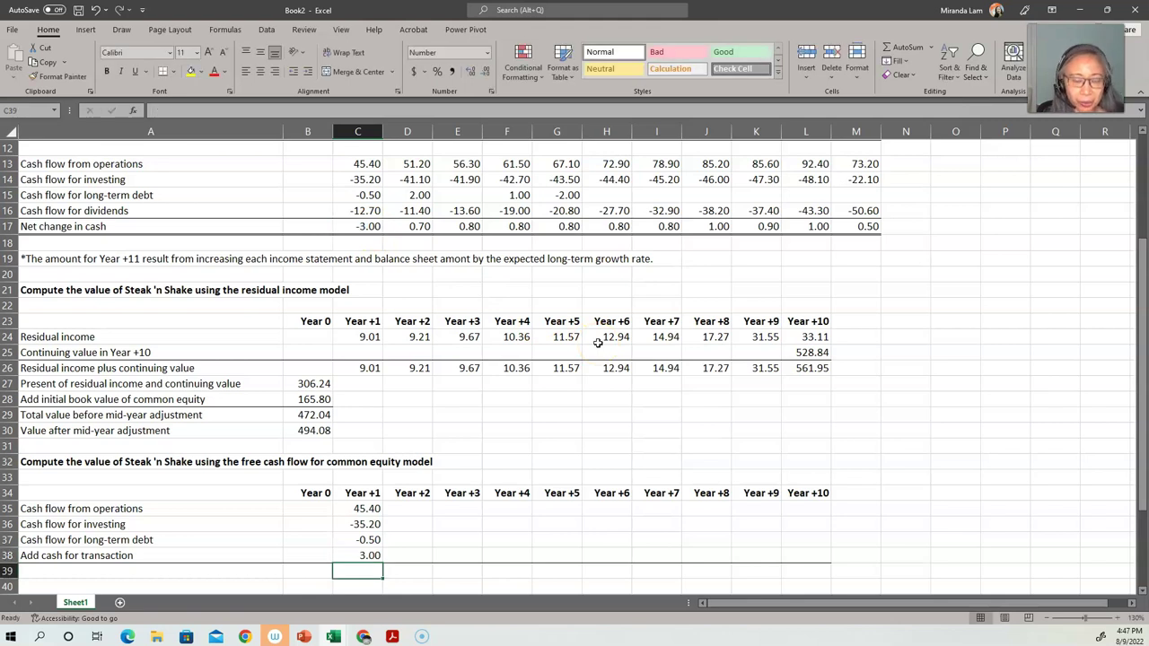
key(Left)
key(Left)
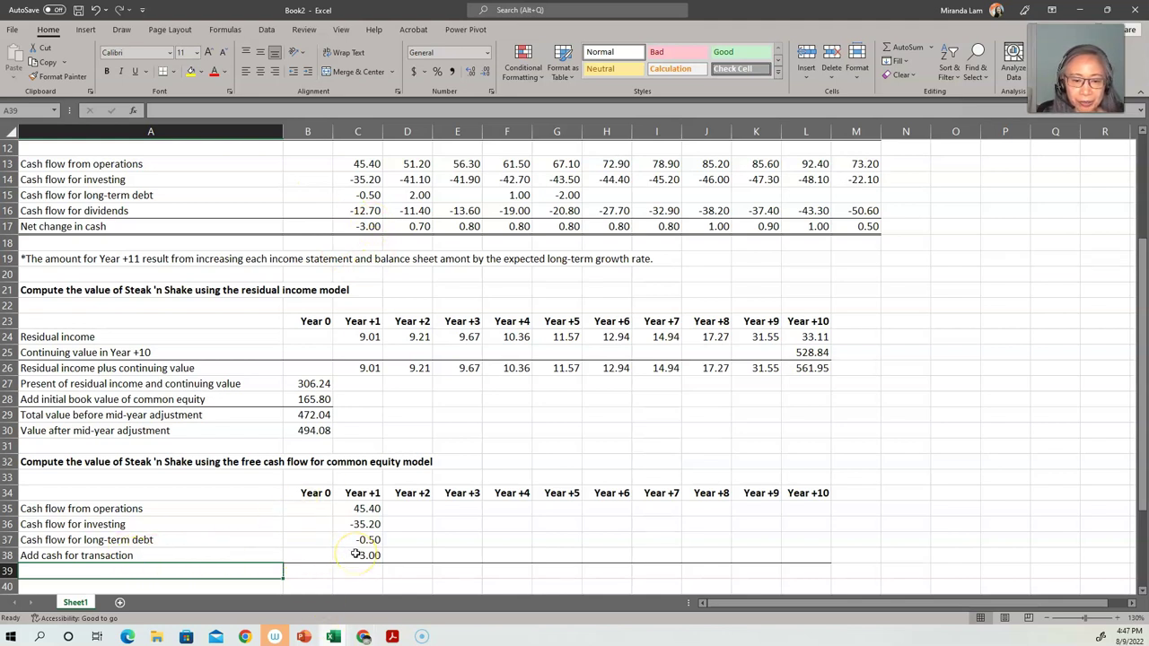
Step: Label row 39 'Free cash flow for common equity' and total it with =SUM(C35:C38)
scroll(355, 553, down, 1)
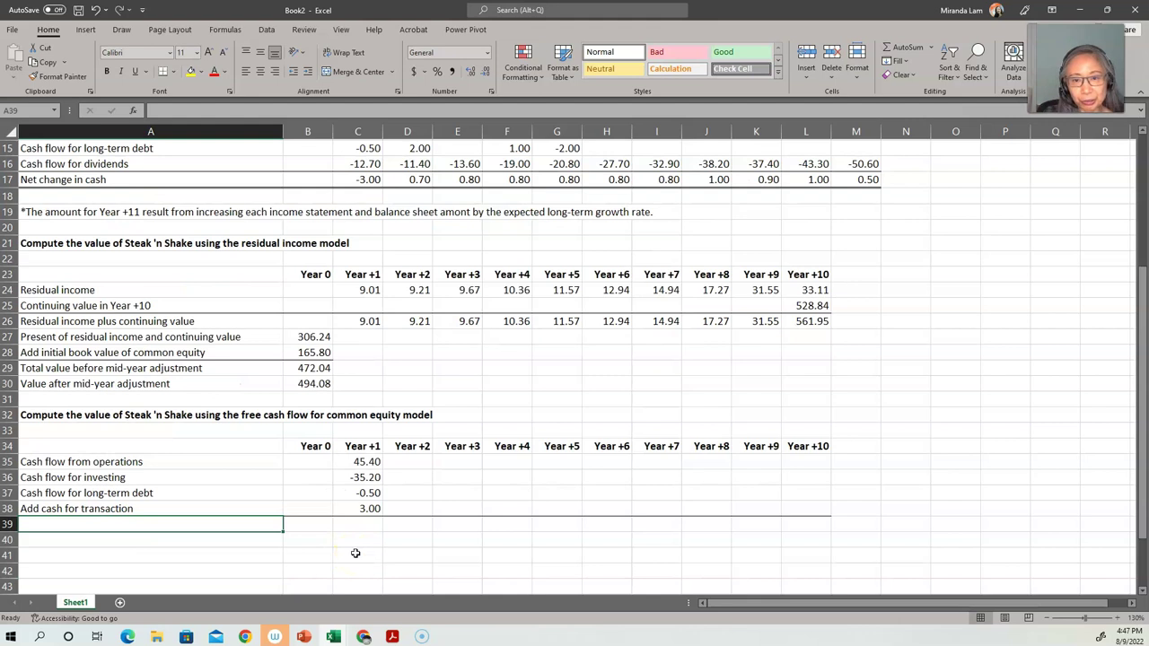
text(Fre)
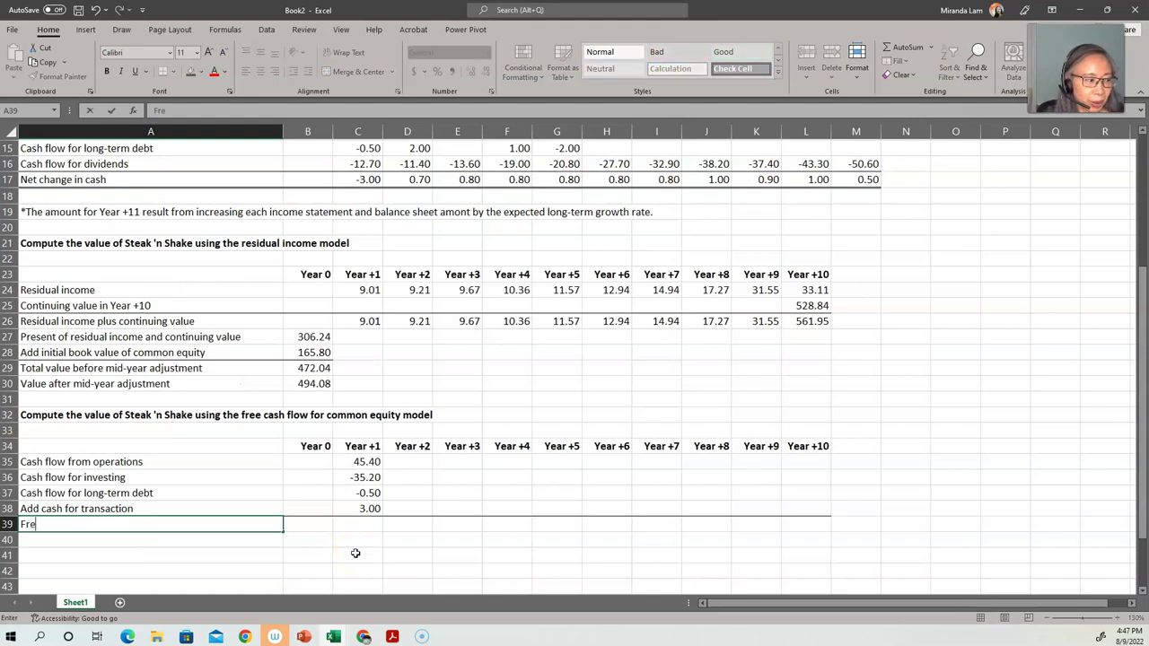
text(e cash flow )
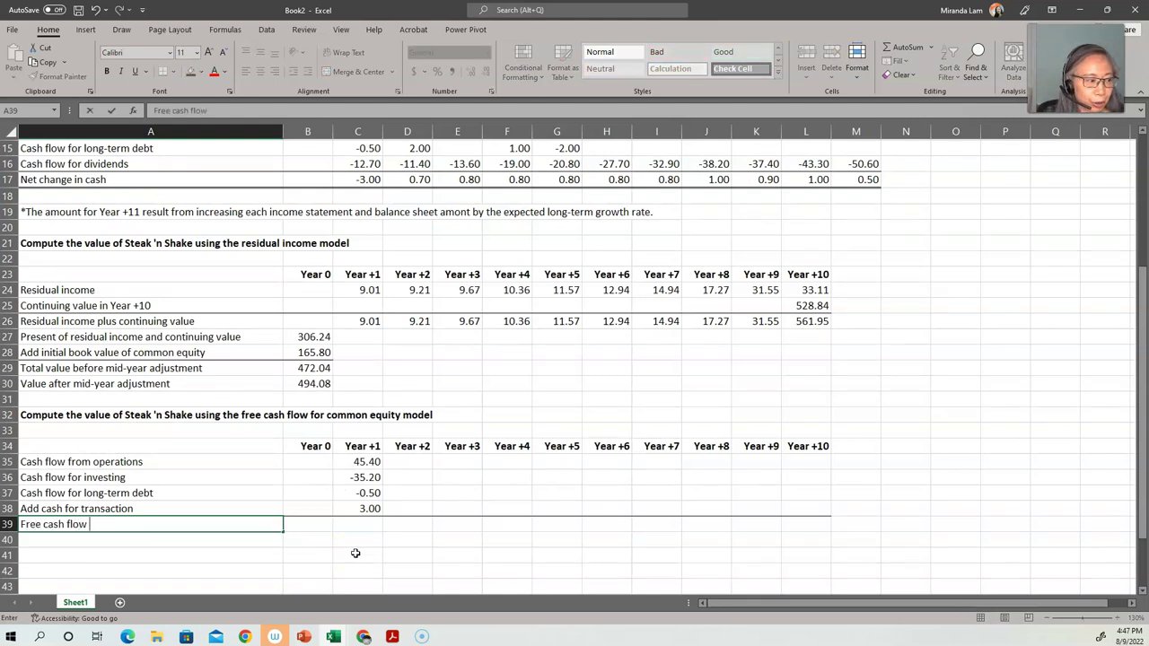
text(for common equity)
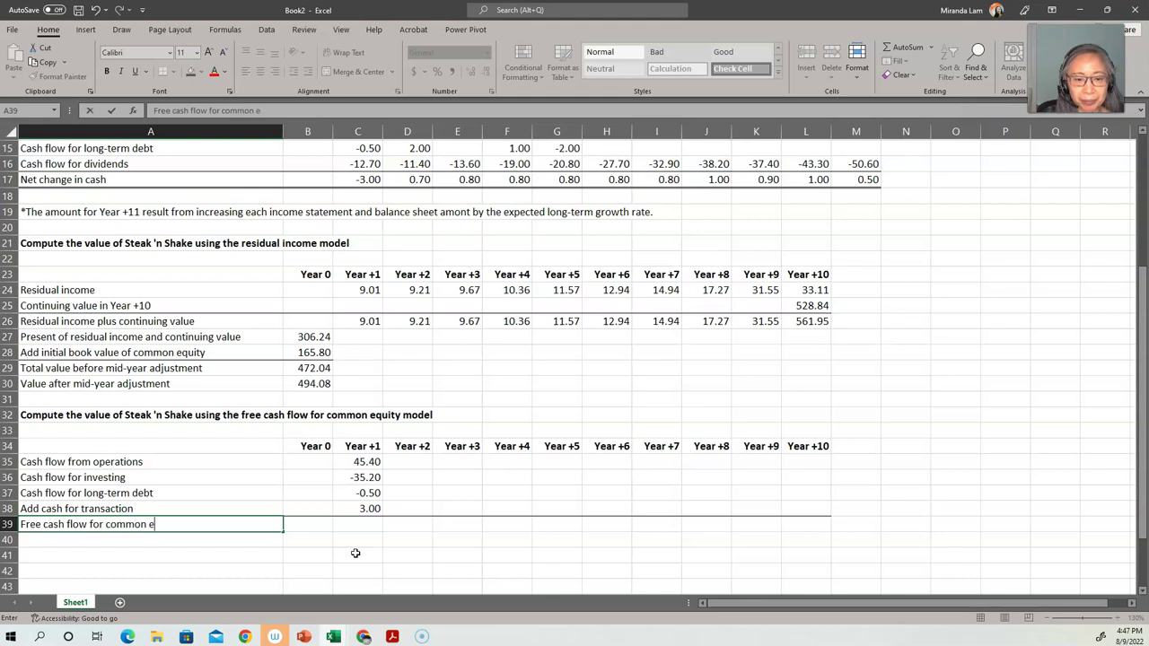
key(Tab)
key(Tab)
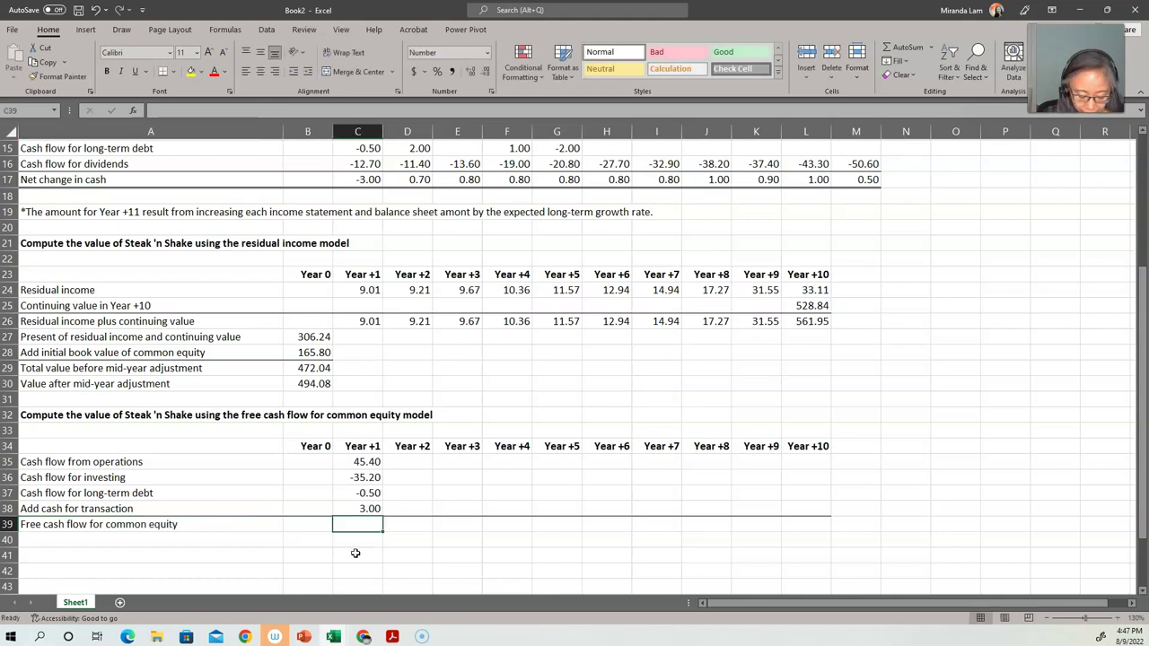
text(=sum()
key(Up)
key(shift+Up)
key(shift+Up)
key(shift+Up)
text())
key(Return)
Step: Copy the Year +1 formulas in C35:C39 across to Year +10
key(Up)
key(Up)
key(Up)
key(Up)
key(Up)
key(ctrl+shift+Down)
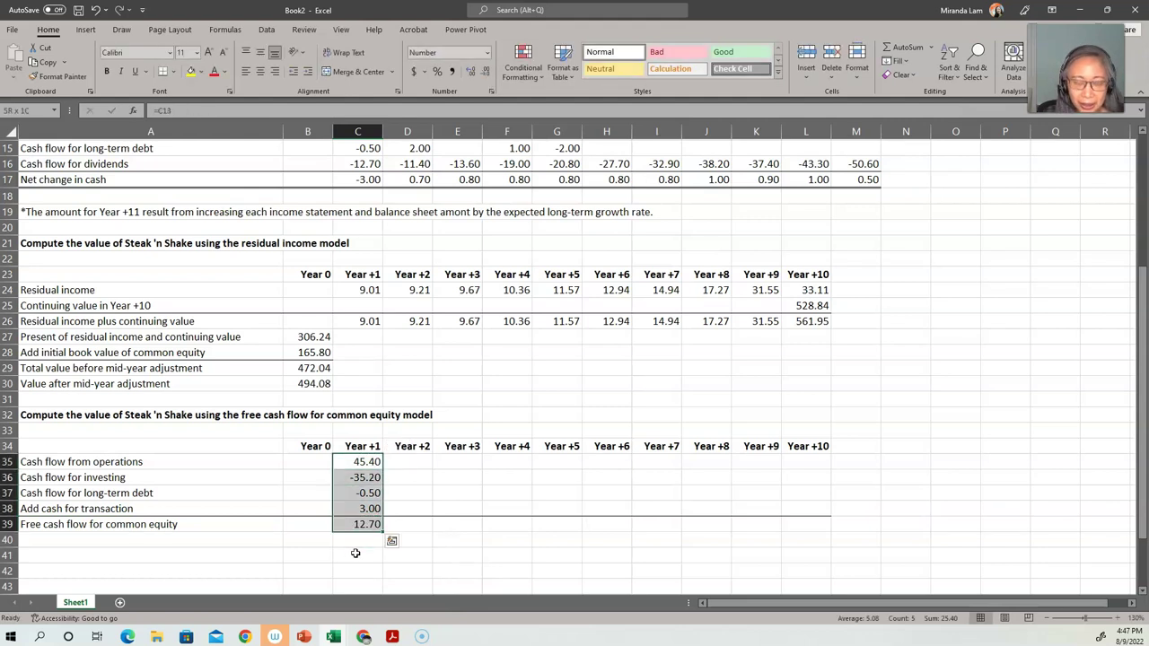
key(ctrl+c)
key(shift+Right)
key(shift+Right)
key(shift+Right)
key(shift+Right)
key(shift+Right)
key(shift+Right)
key(shift+Right)
key(shift+Right)
key(shift+Right)
key(Return)
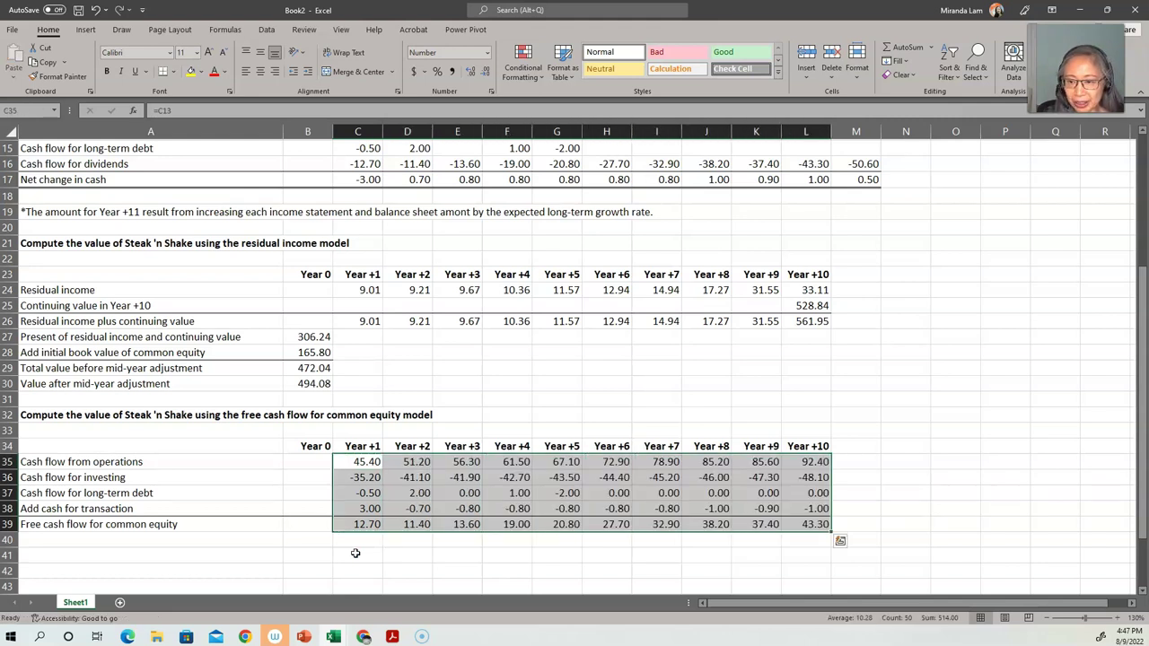
key(Home)
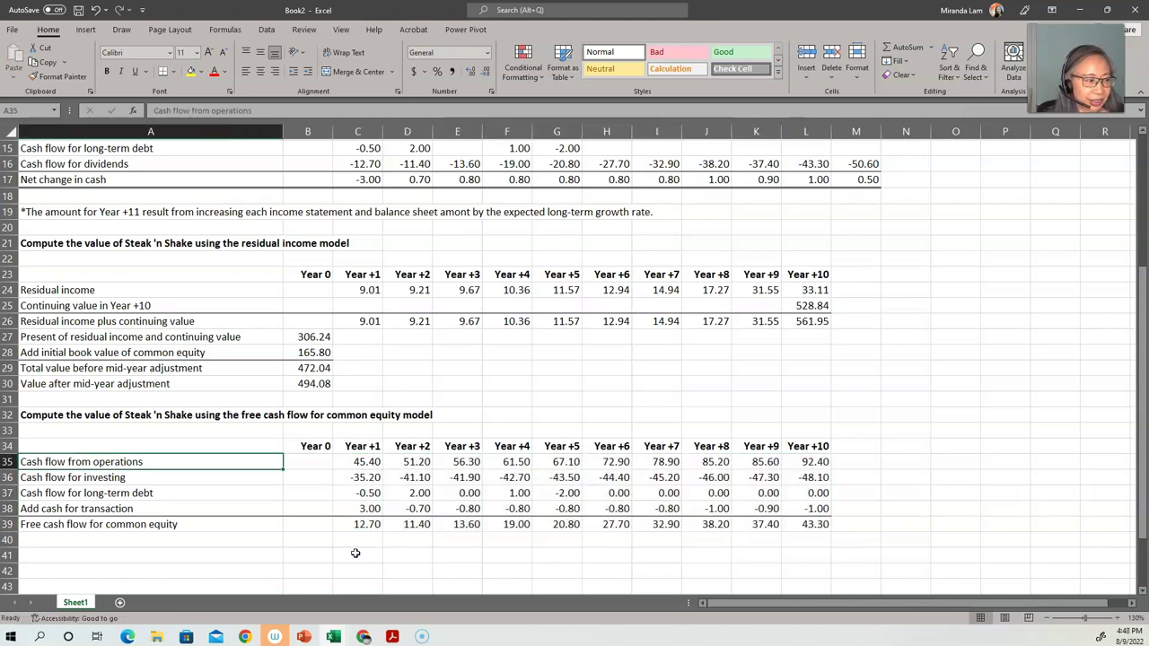
key(Down)
key(Down)
key(Down)
key(Down)
key(Down)
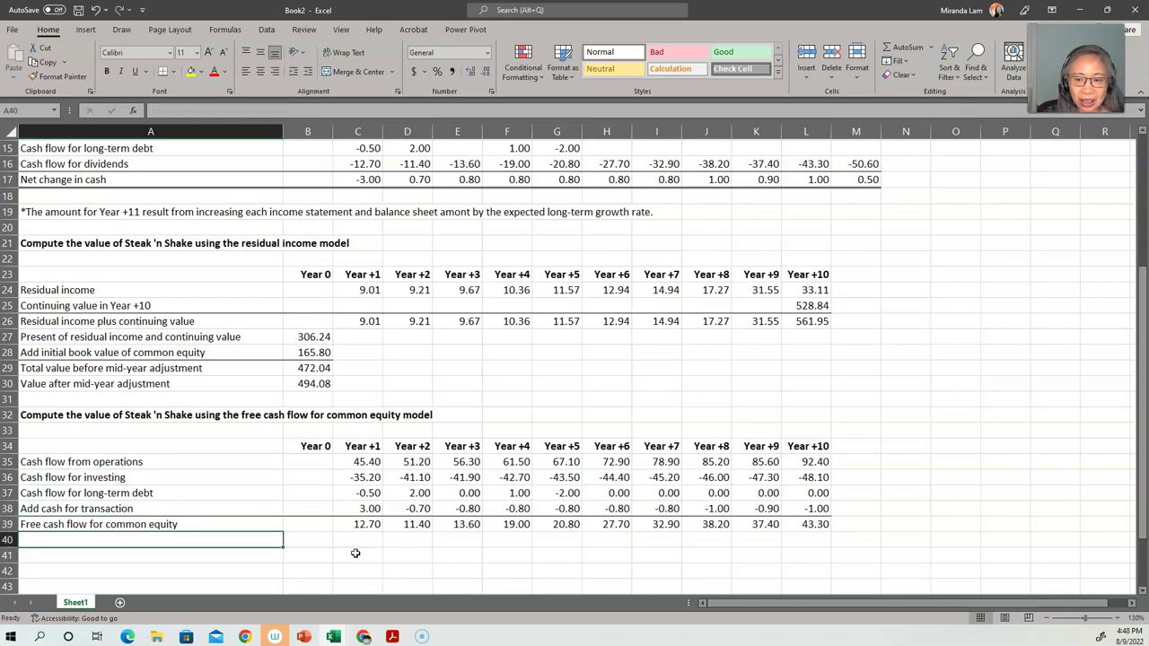
Step: Label row 40 'Continuing value in Year +10' and start L40's formula by summing M13:M15
text(Con)
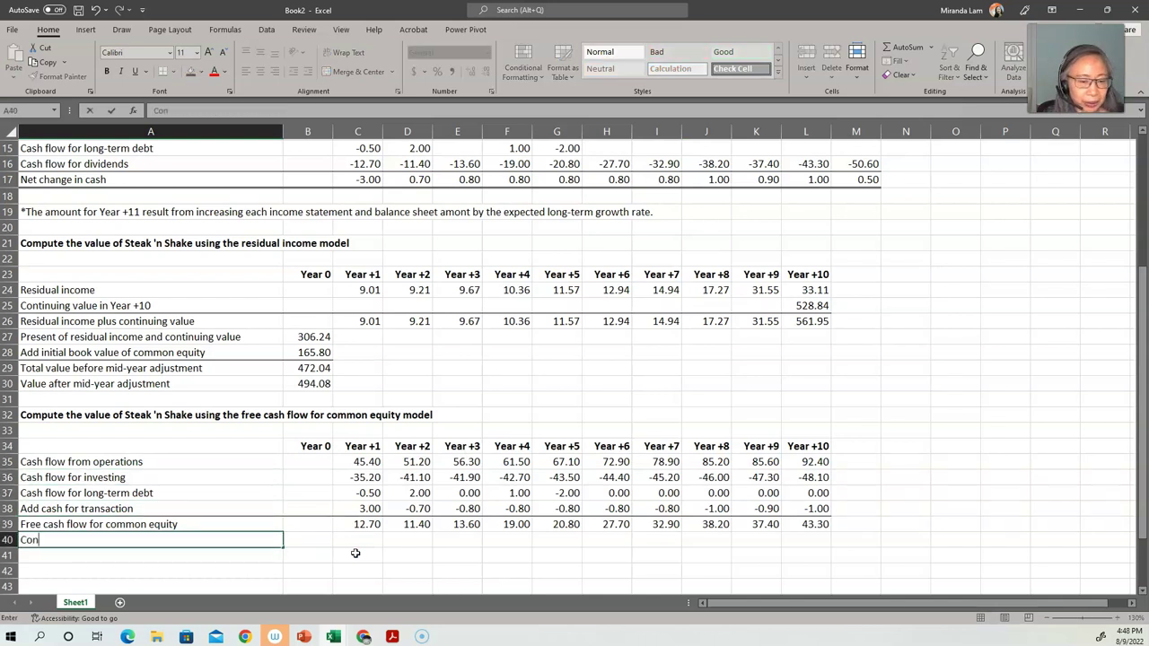
text(tinuin)
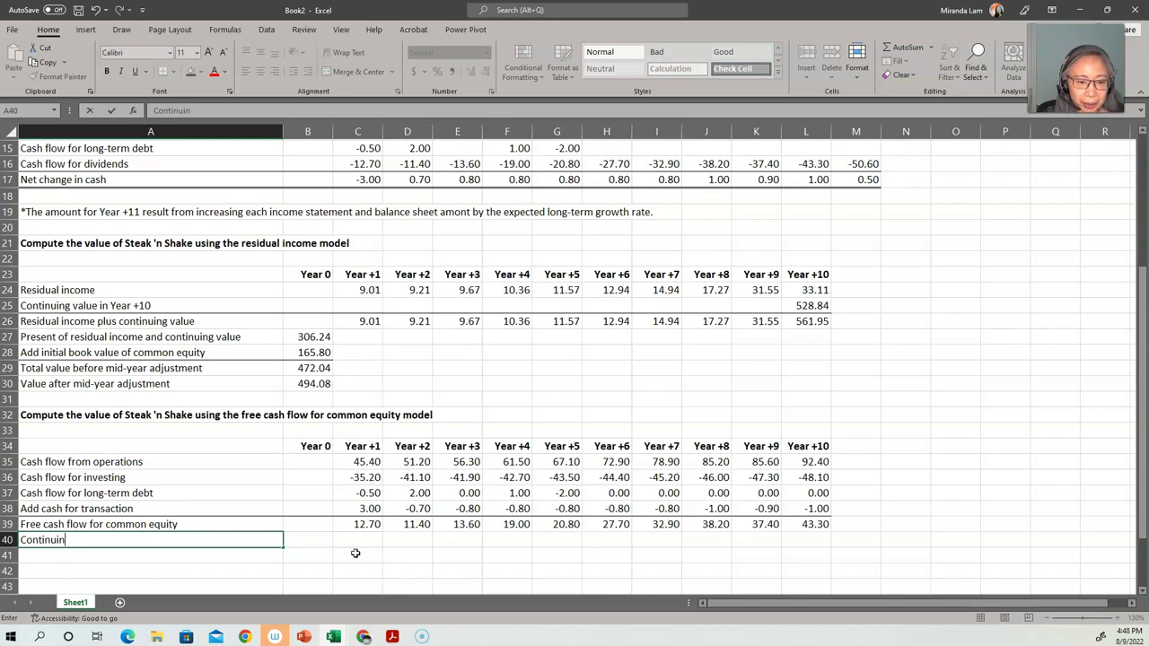
text(g value)
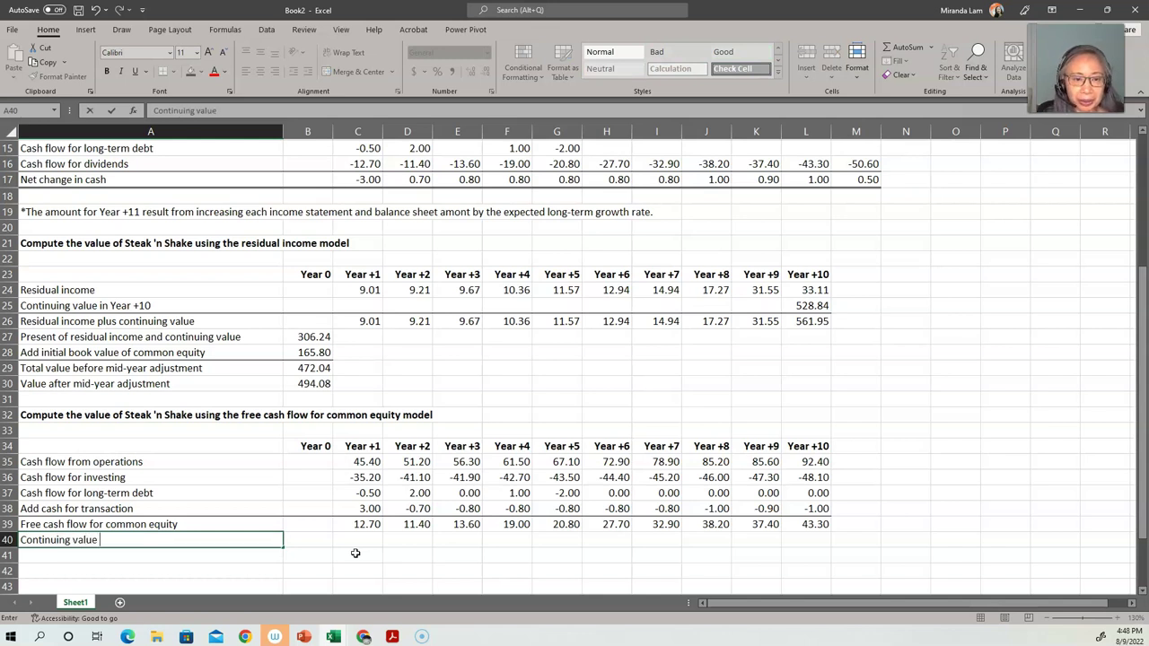
text( in Year +10)
key(ctrl+Return)
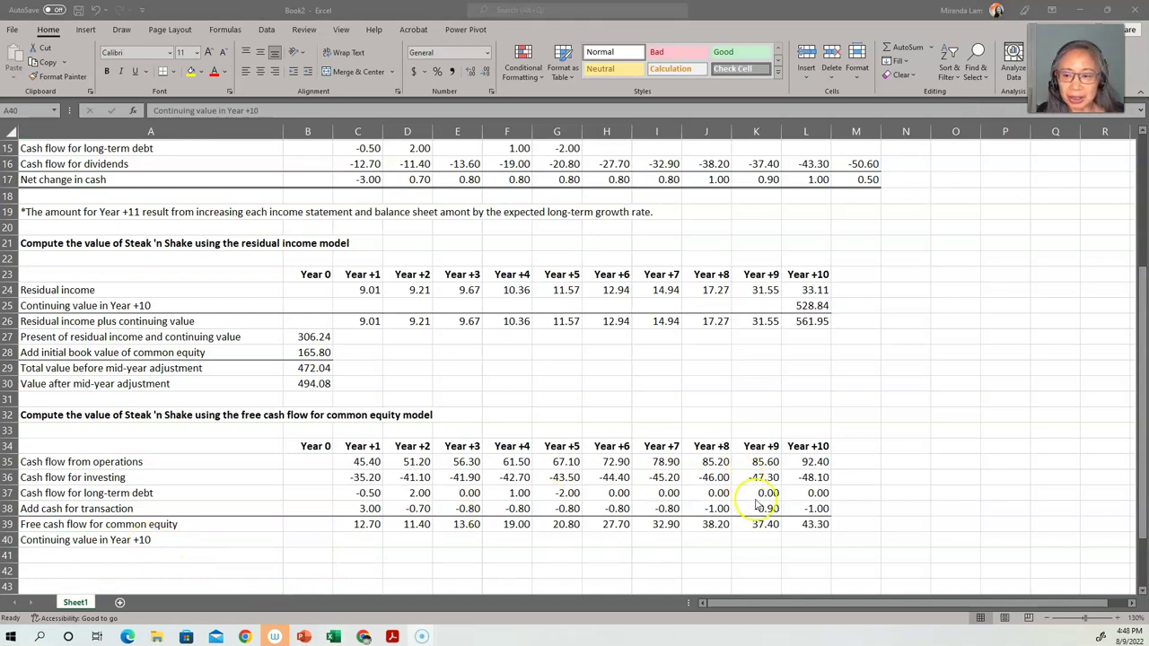
click(801, 541)
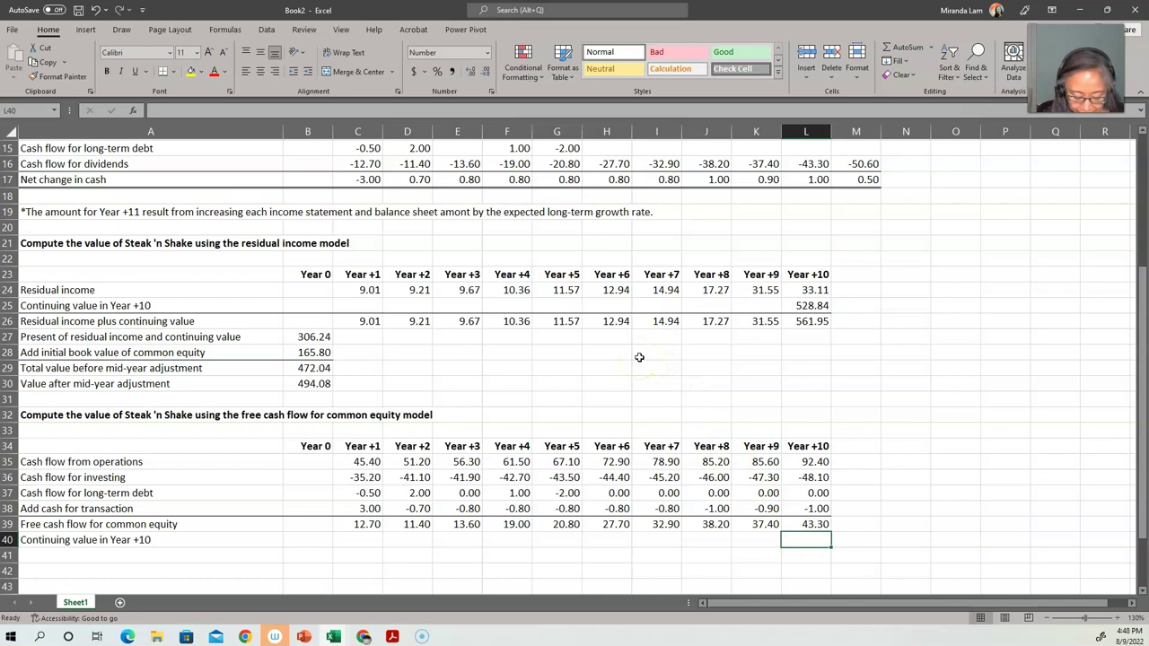
text(=(sum)
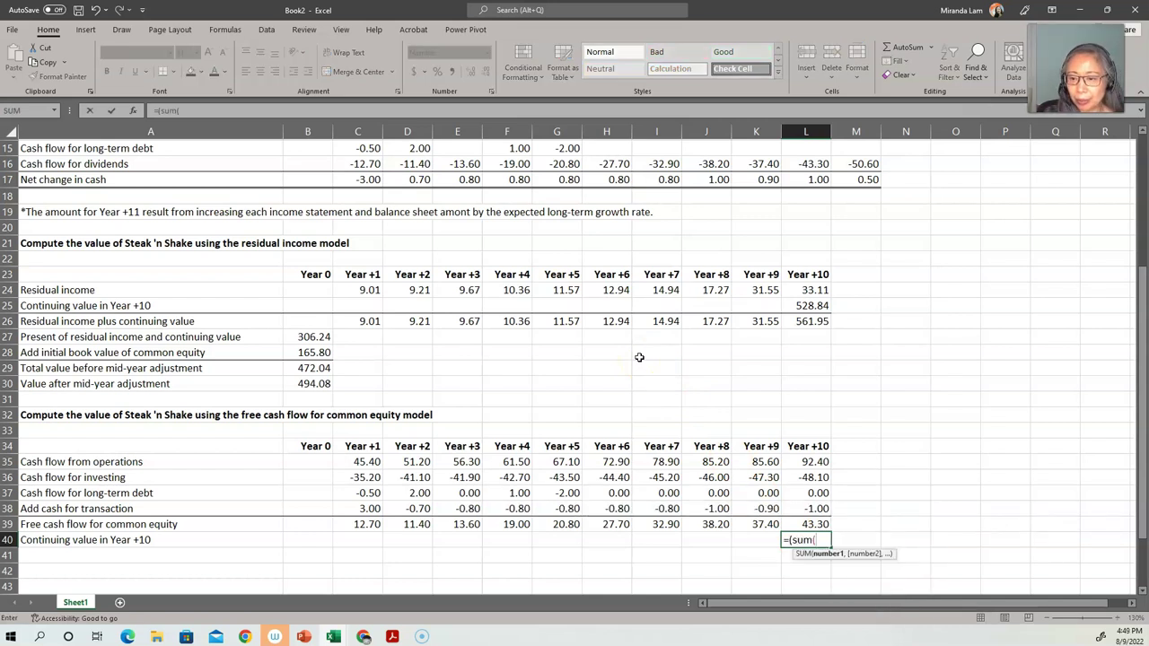
text(()
scroll(639, 358, up, 2)
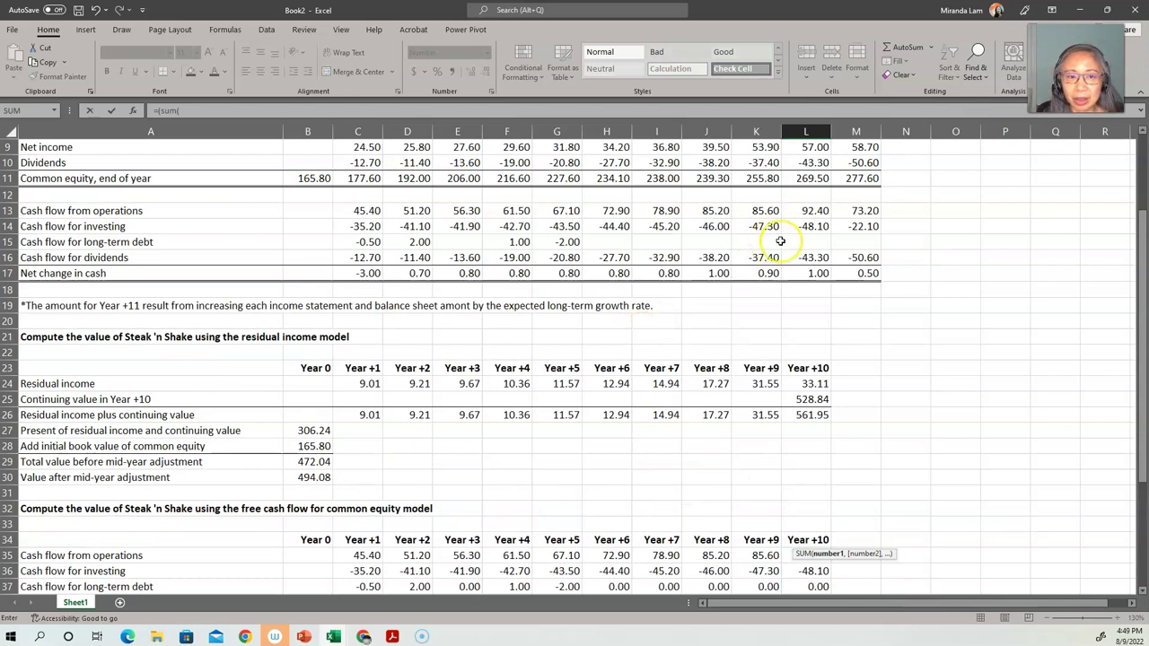
click(864, 209)
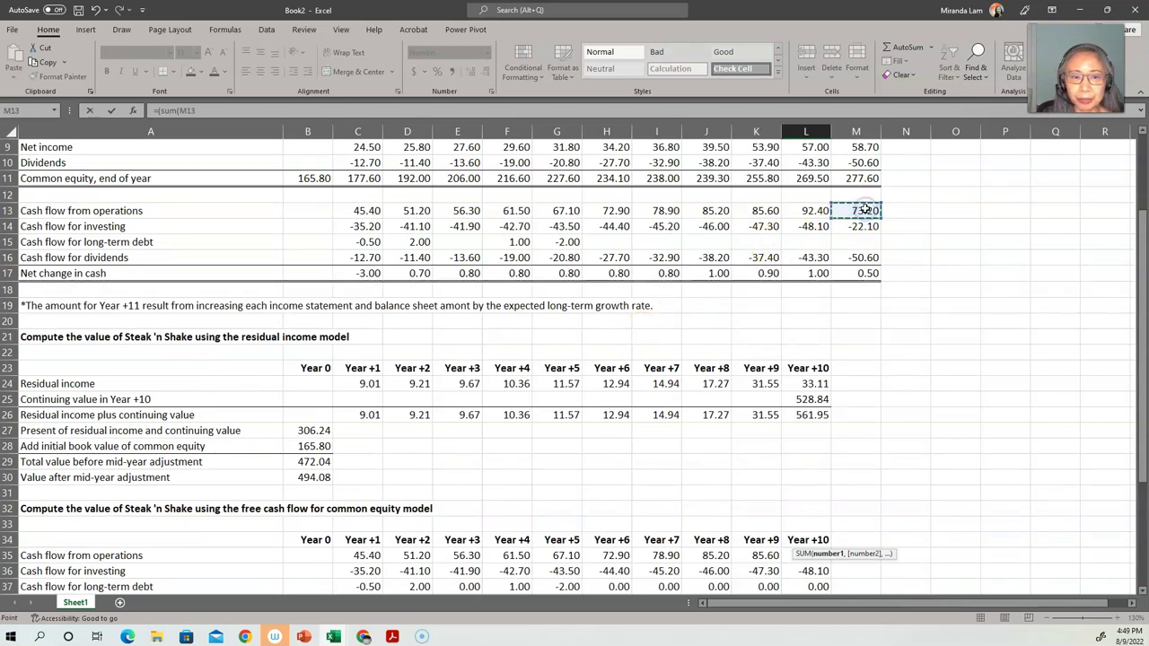
drag(865, 209, 862, 226)
key(shift+Down)
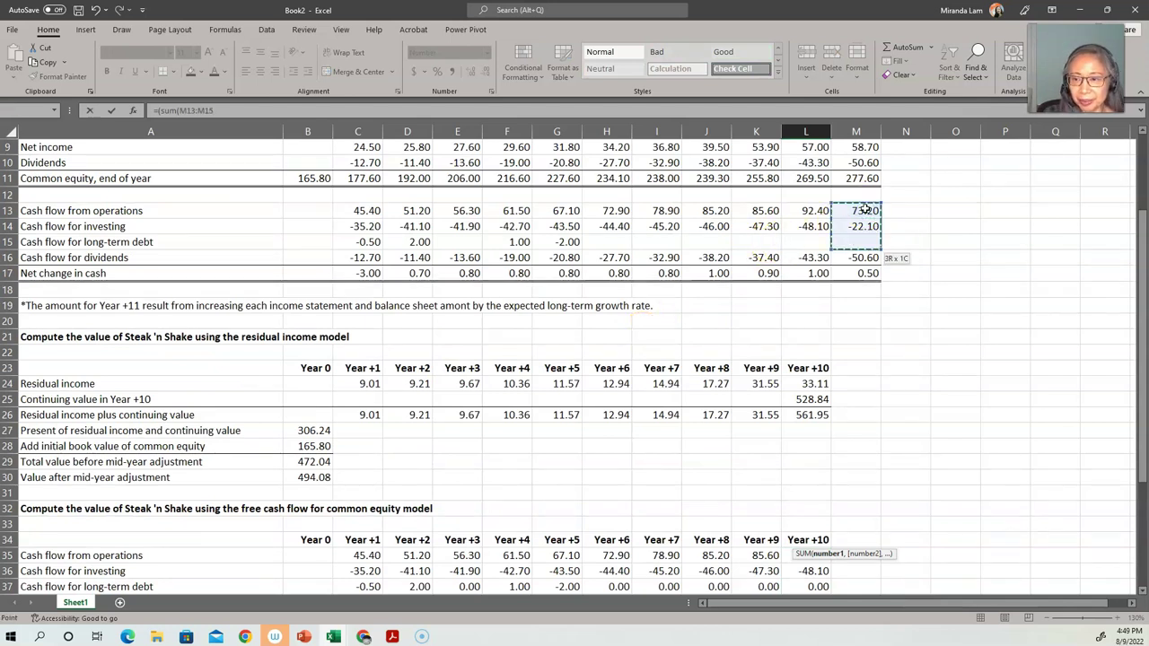
text()-)
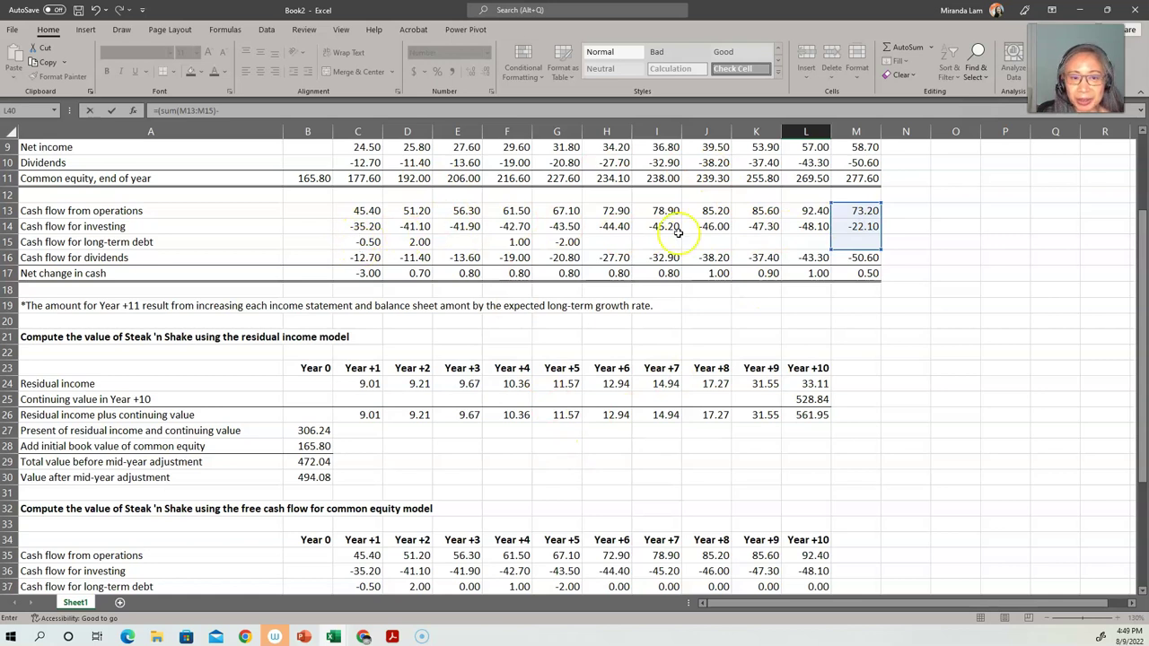
Step: Finish L40 as =(SUM(M13:M15)-M17)/(C5-C4), giving 798.11
click(864, 274)
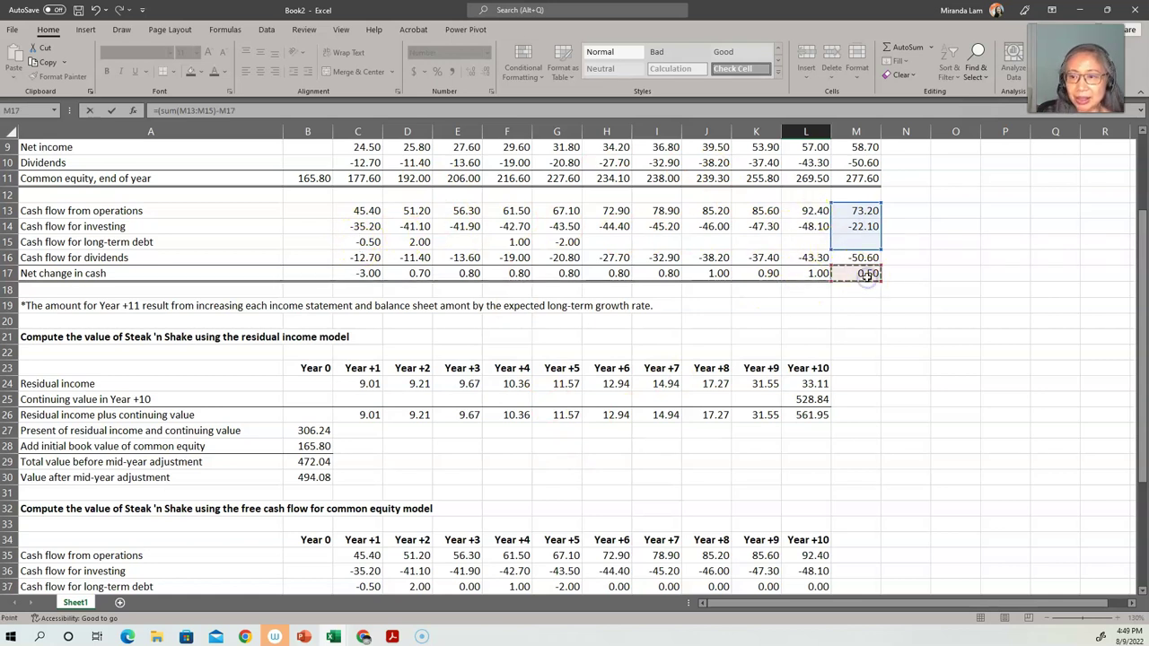
text()/()
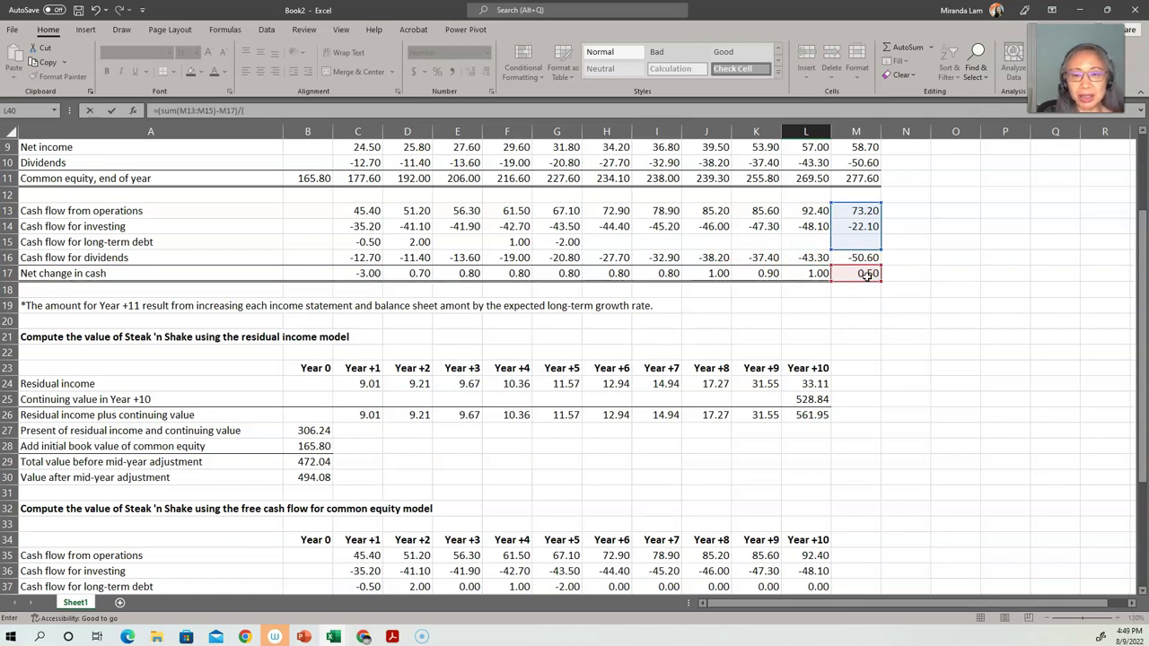
scroll(539, 296, up, 3)
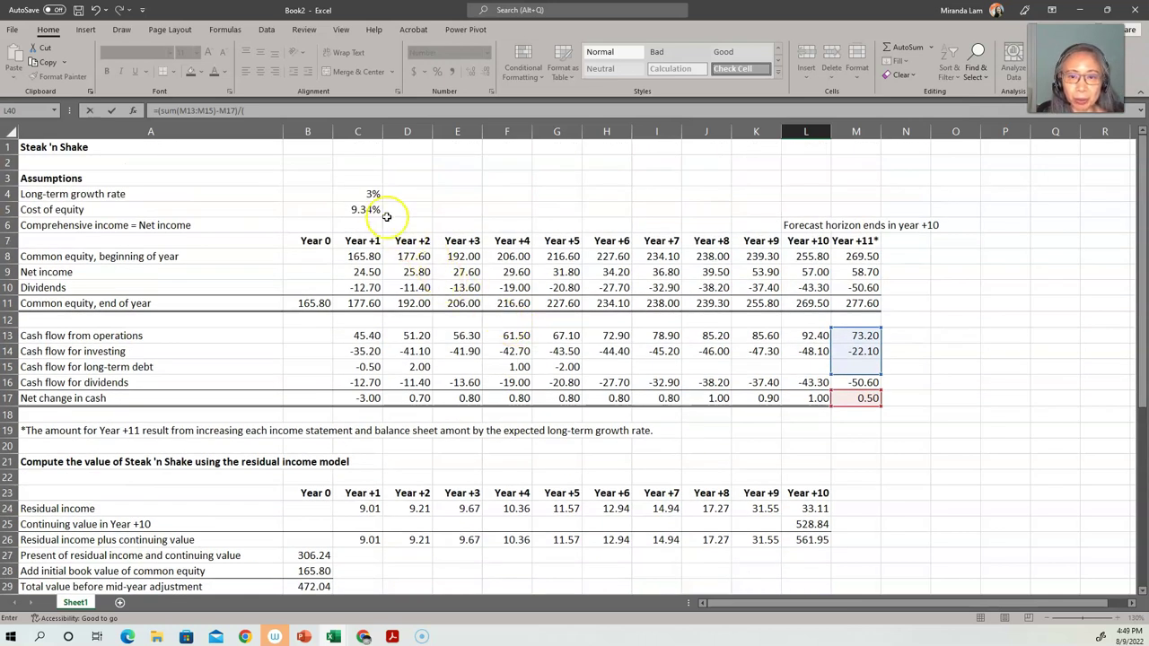
text(()
click(369, 210)
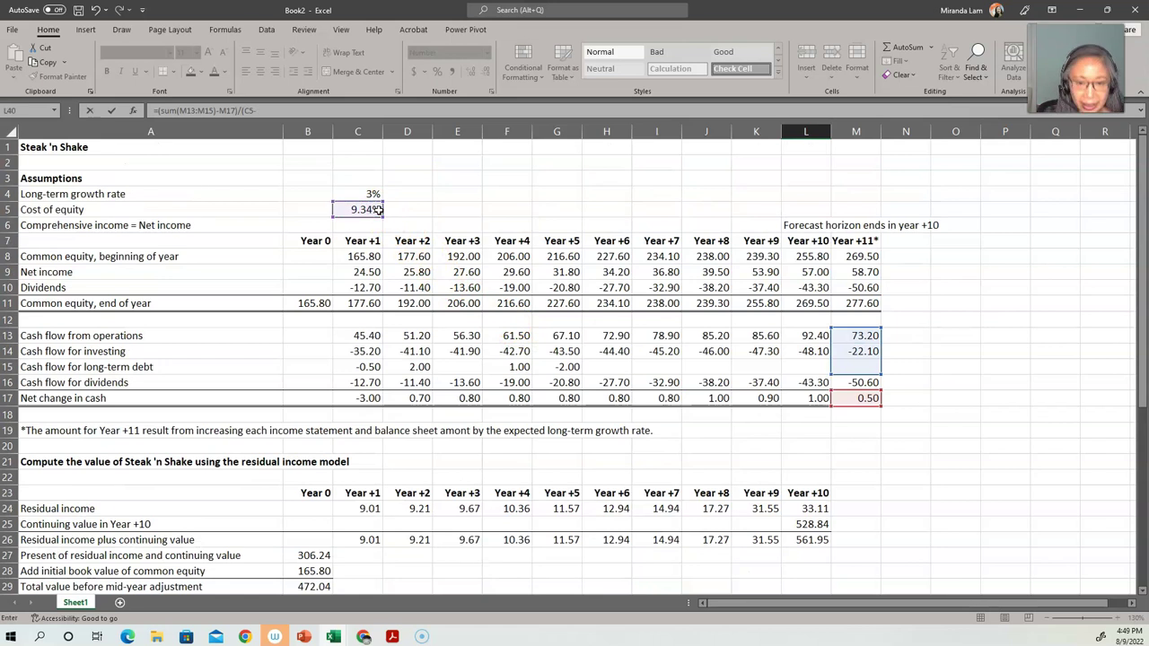
text(-)
click(370, 195)
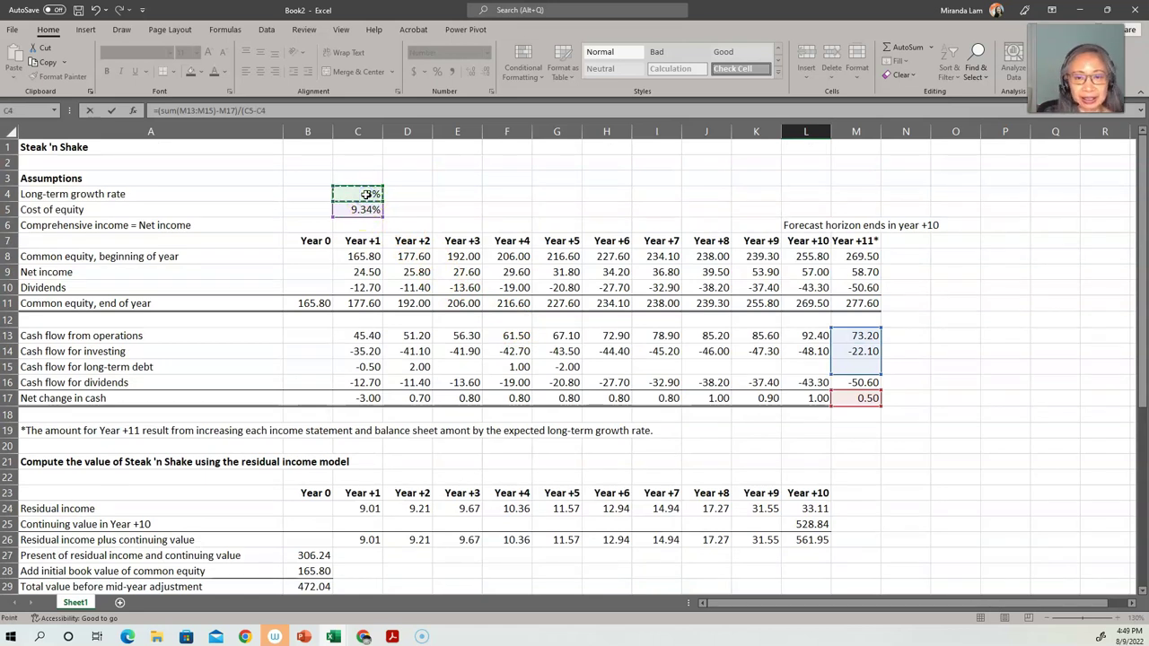
key(Return)
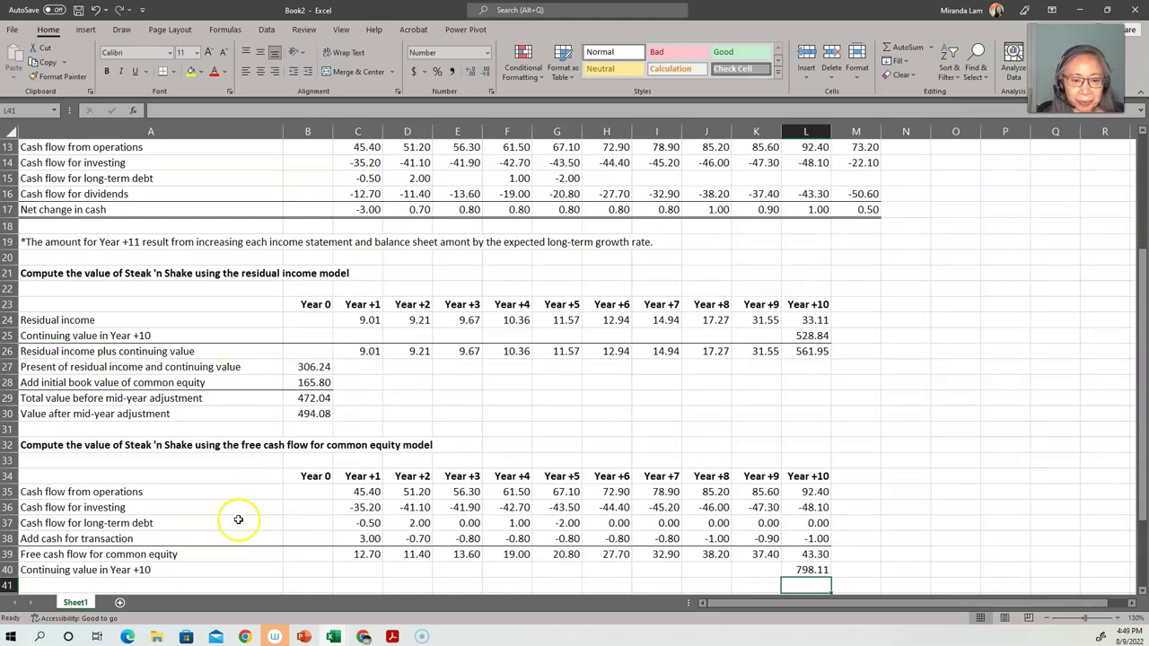
Step: Put a bottom border under A40:L40
click(223, 567)
key(shift+Right)
key(shift+Right)
key(shift+Right)
key(shift+Right)
key(shift+Right)
key(shift+Right)
key(shift+Right)
key(shift+Right)
key(shift+Right)
key(shift+Right)
key(shift+Right)
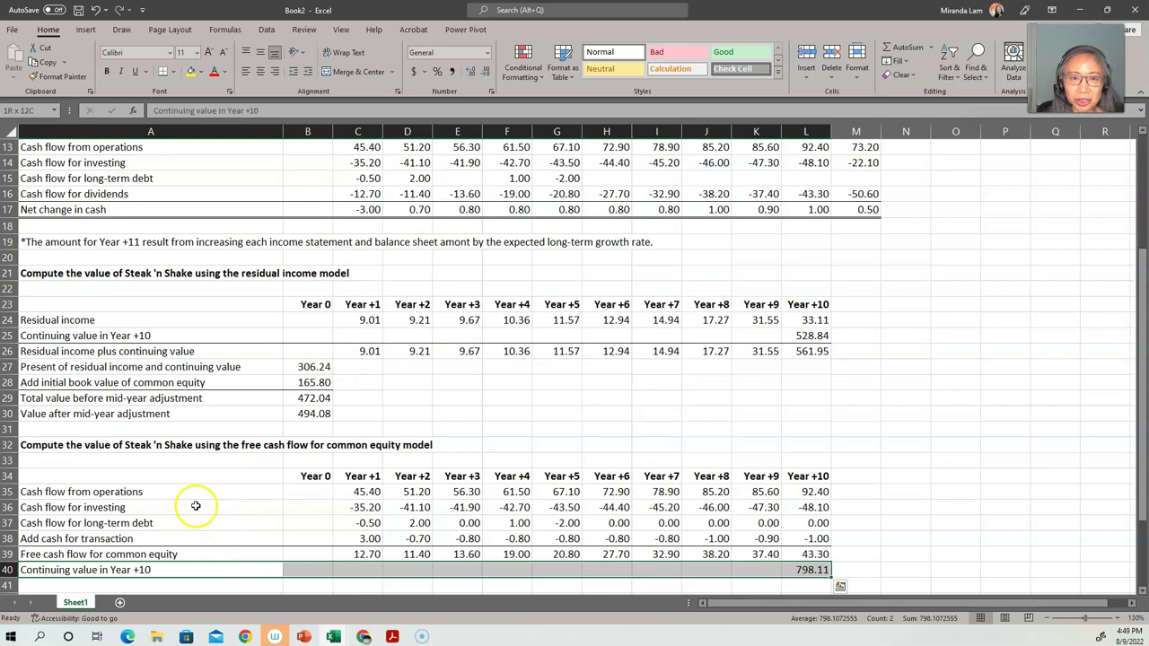
click(162, 72)
click(179, 351)
scroll(179, 352, down, 2)
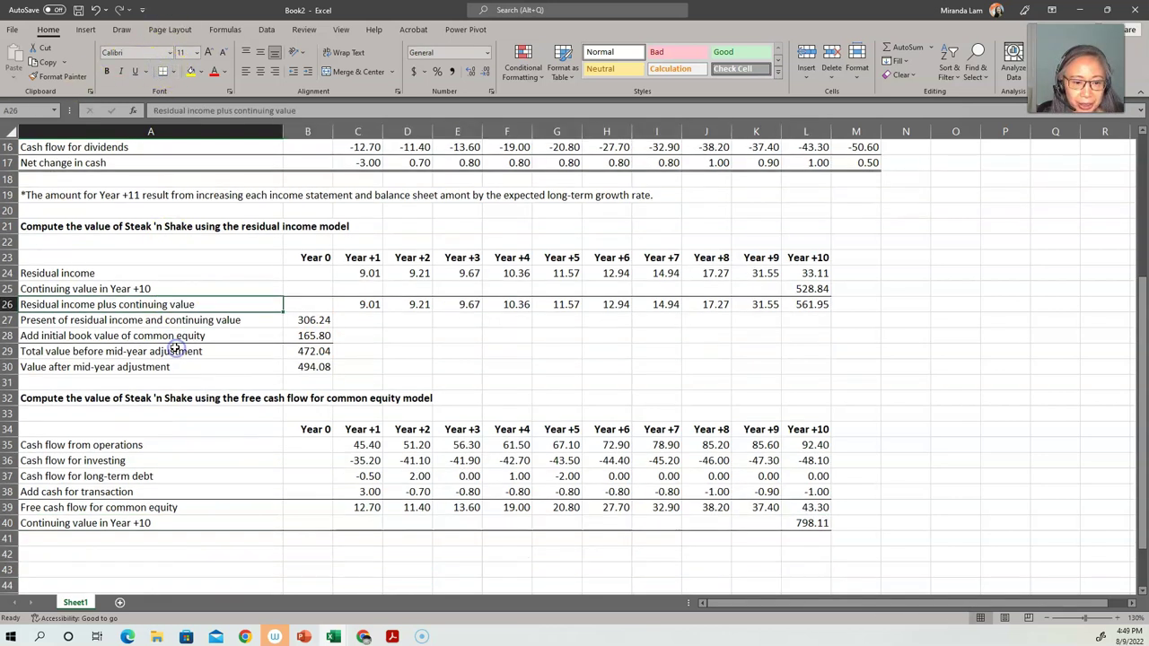
Step: Label row 41 for free cash flow plus continuing value and enter =C39+C40 in C41
click(135, 491)
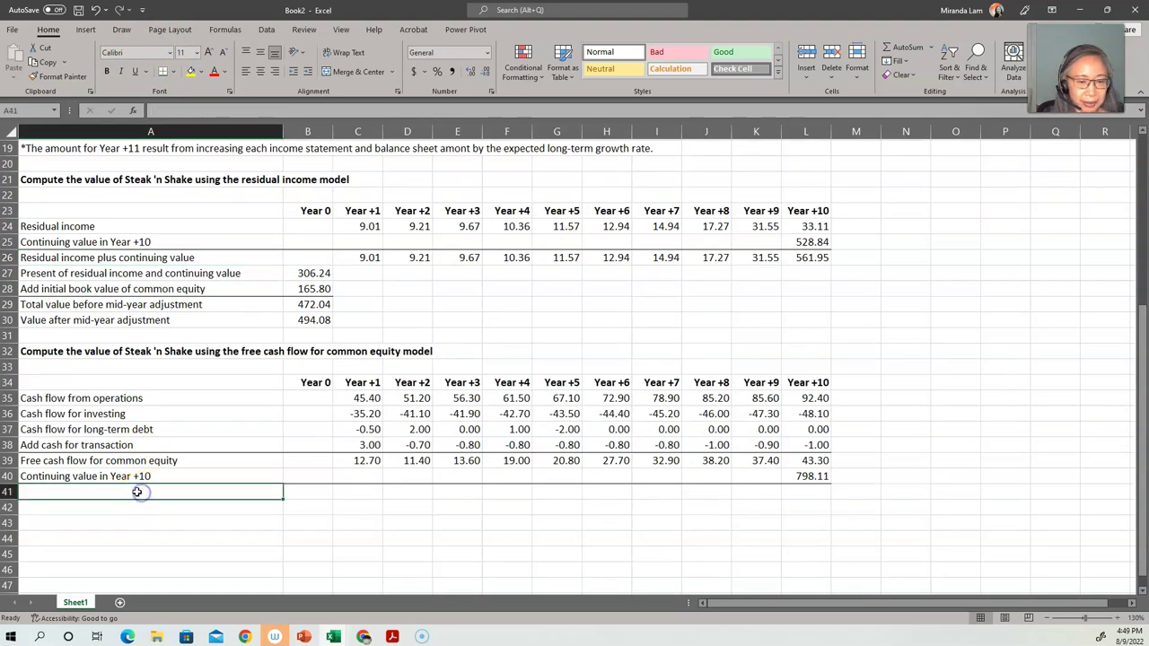
text(Free cash flow for common equity)
click(135, 492)
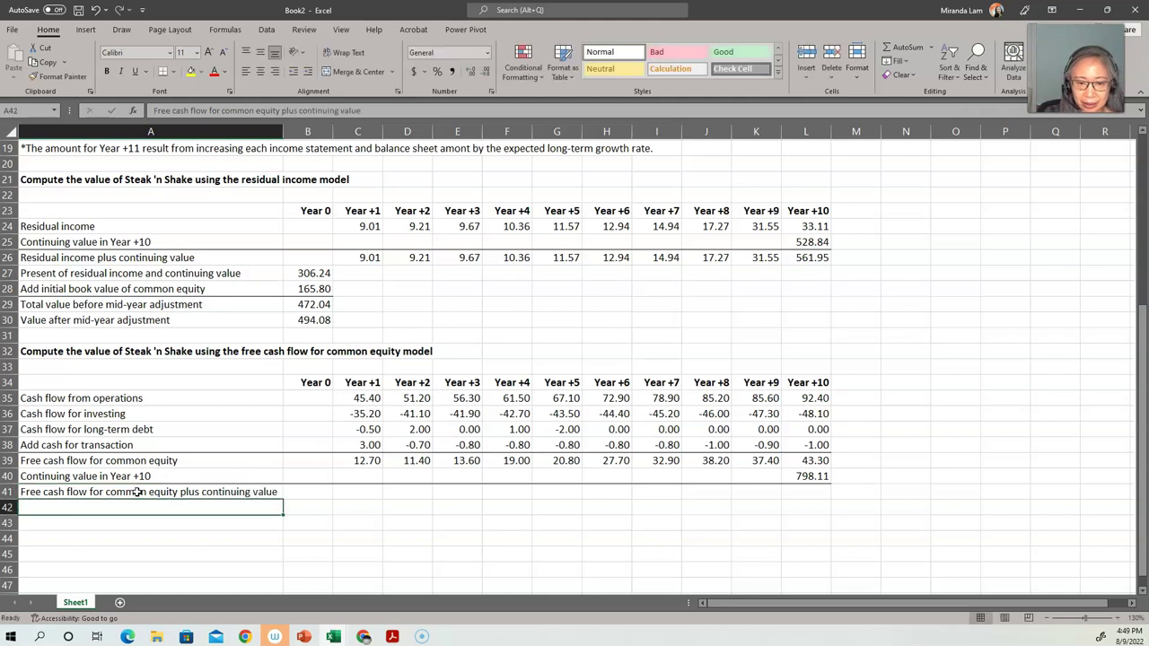
key(Tab)
key(Tab)
text(=)
key(Up)
key(Up)
text(+)
key(Up)
Step: Fill the C41 sum through Year +10 (841.41) and begin the present value label in A42
key(ctrl+Return)
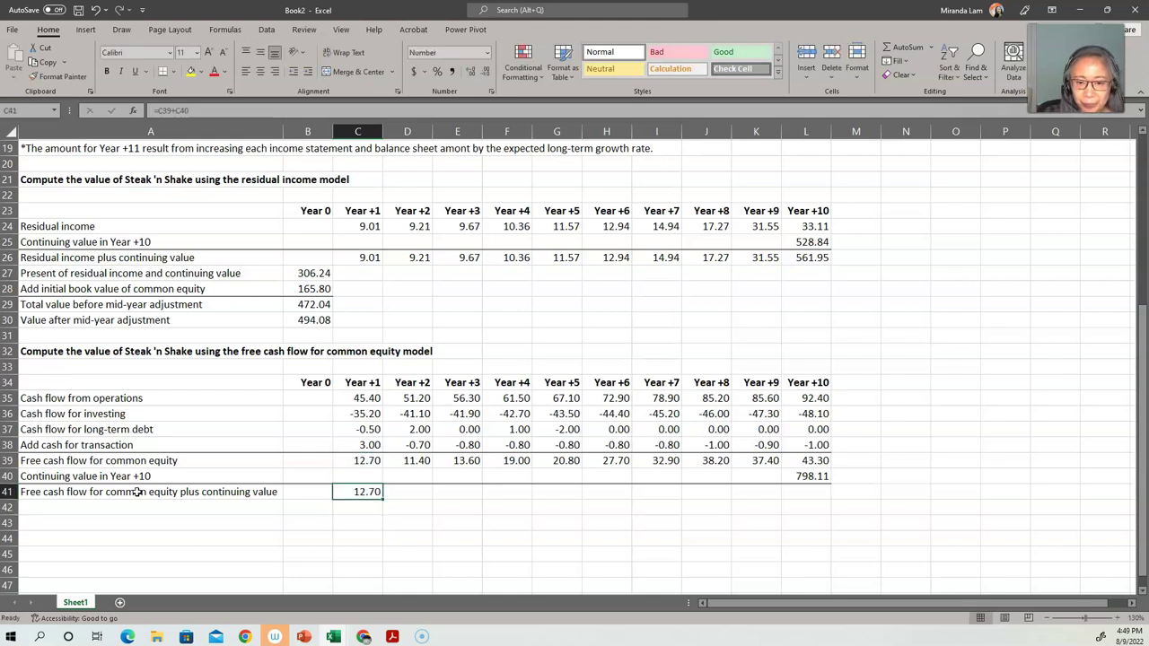
key(ctrl+c)
key(shift+Right)
key(shift+Right)
key(shift+Right)
key(shift+Right)
key(shift+Right)
key(shift+Right)
key(shift+Right)
key(shift+Right)
key(shift+Right)
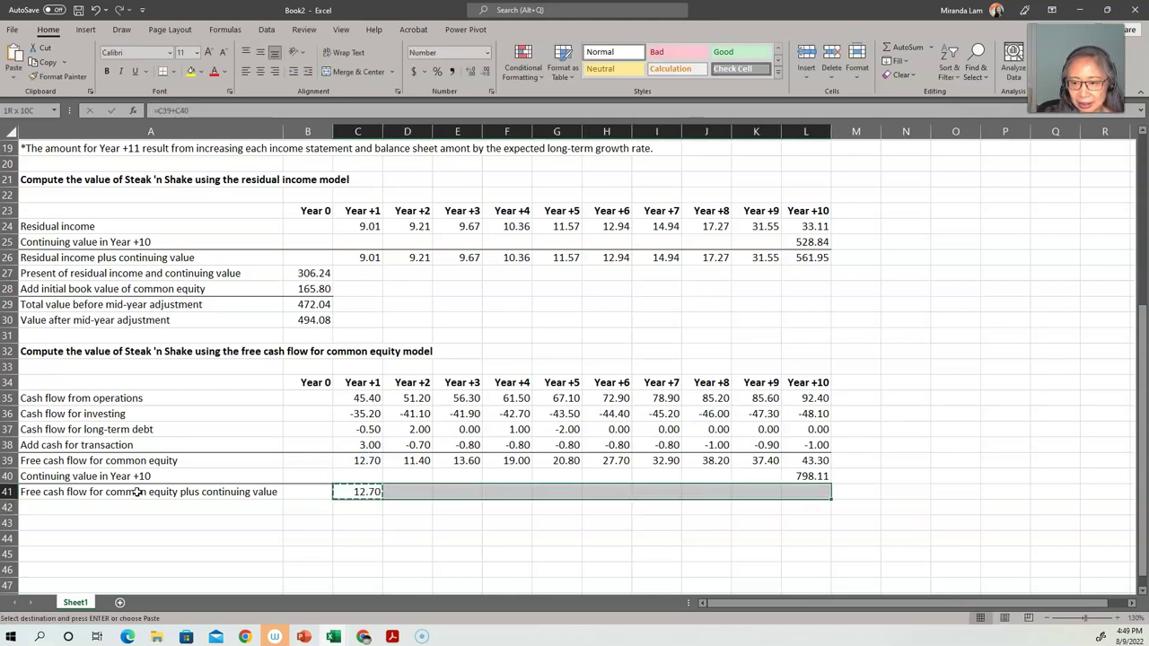
key(Return)
key(Down)
key(Home)
text(P)
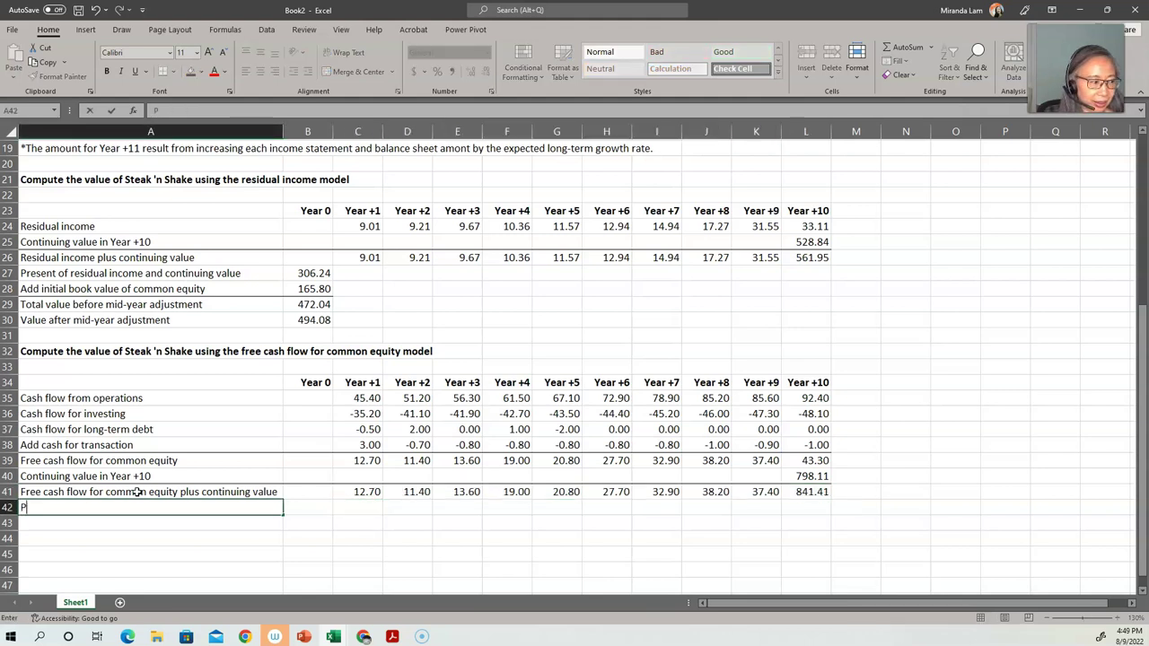
text(resent value of free cash flow)
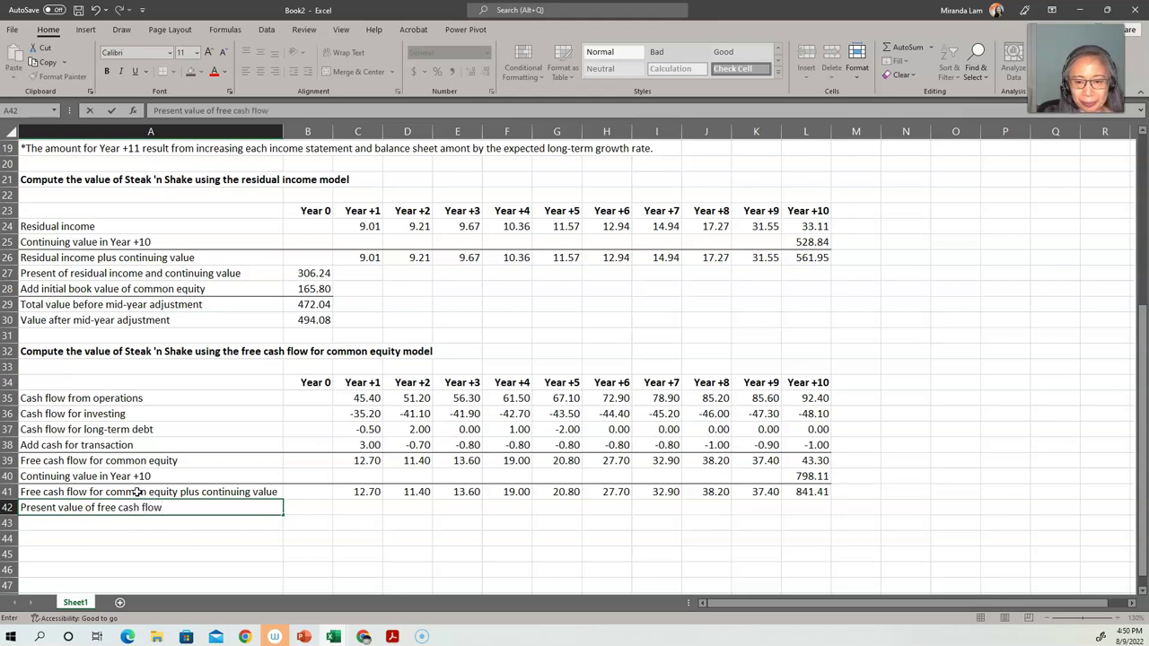
Step: Enter =NPV(C5,C41:L41) in B42, giving a present value of 471.94
key(Tab)
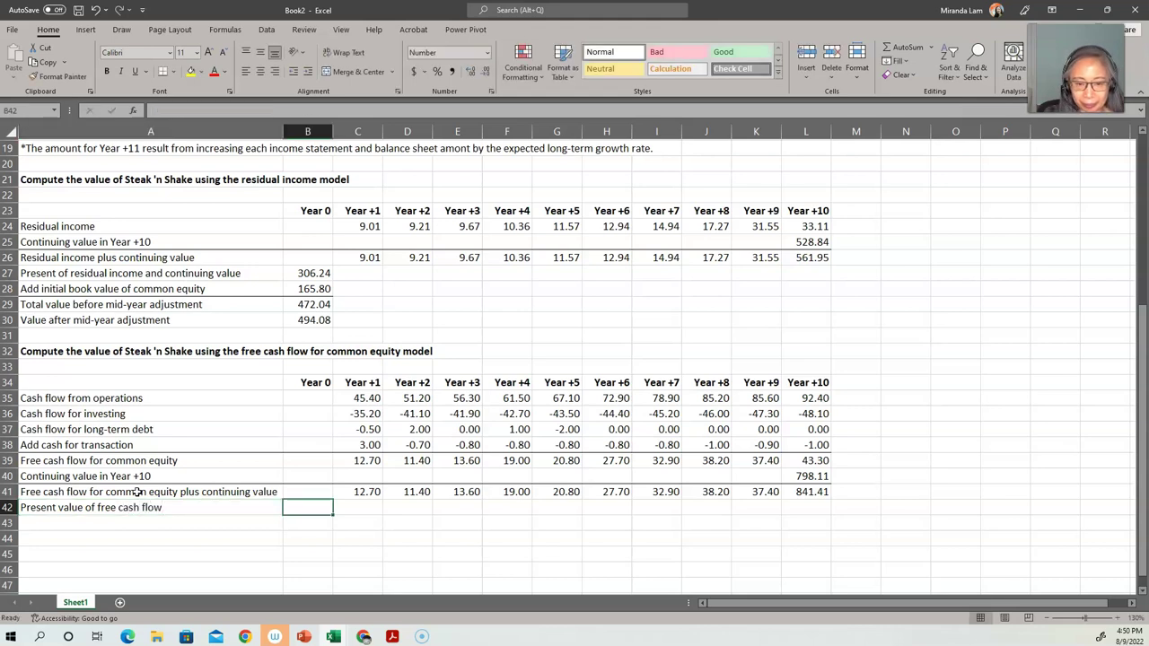
text(=npv()
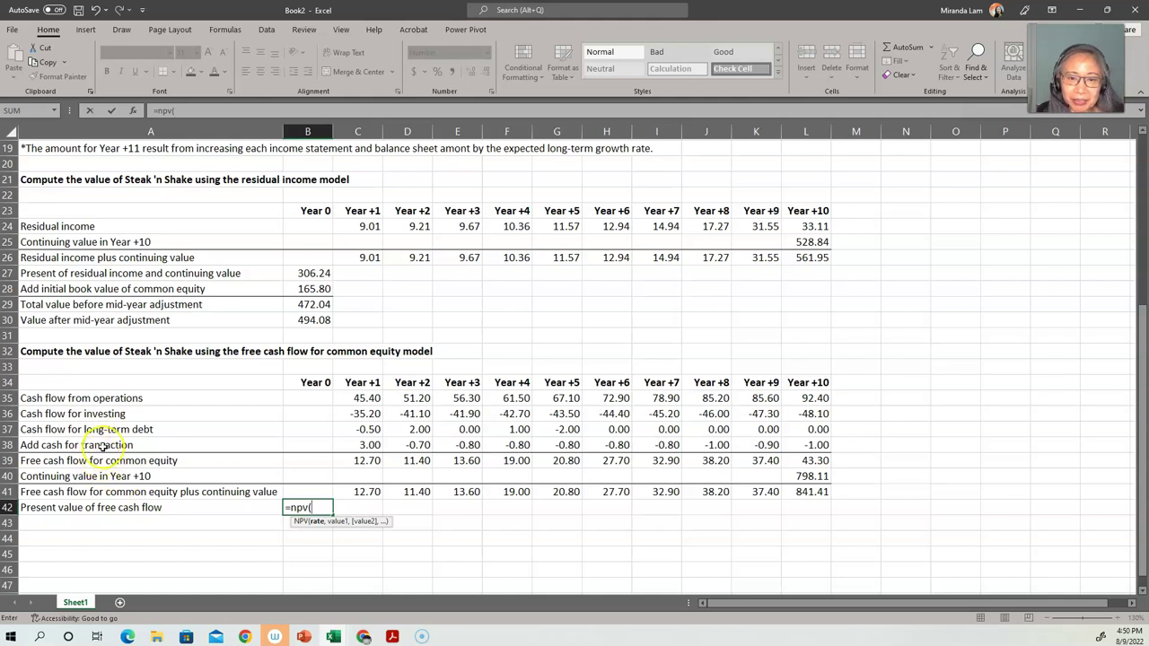
scroll(198, 382, up, 6)
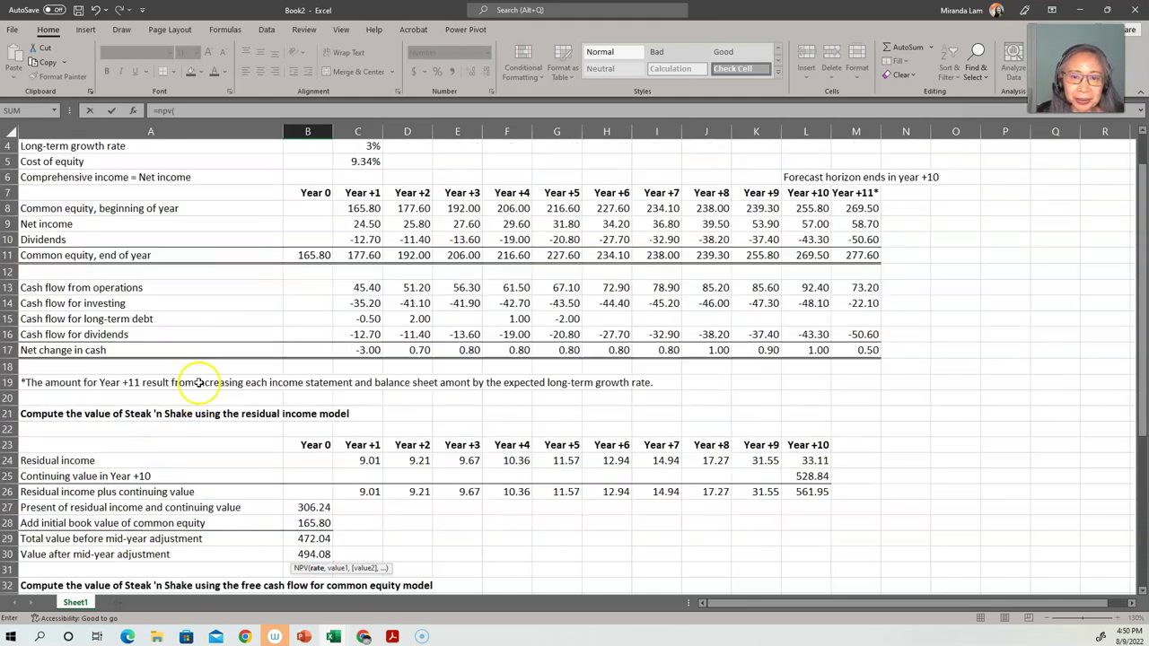
click(348, 210)
text(,)
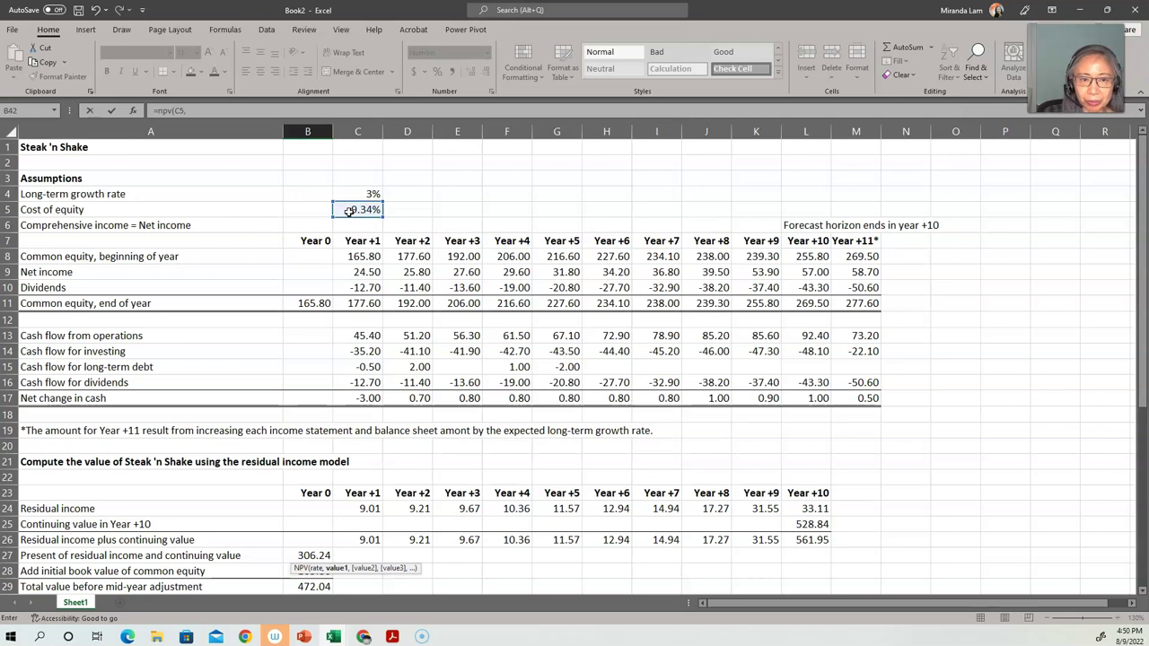
scroll(432, 449, down, 4)
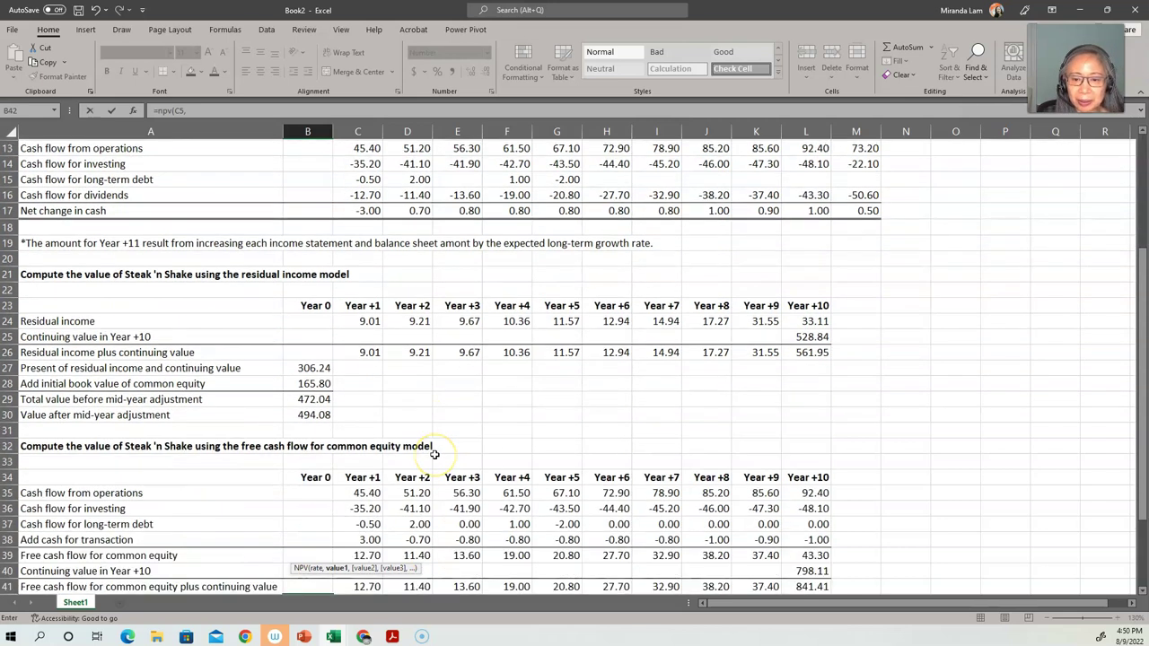
scroll(434, 455, down, 1)
click(372, 541)
key(ctrl+shift+Right)
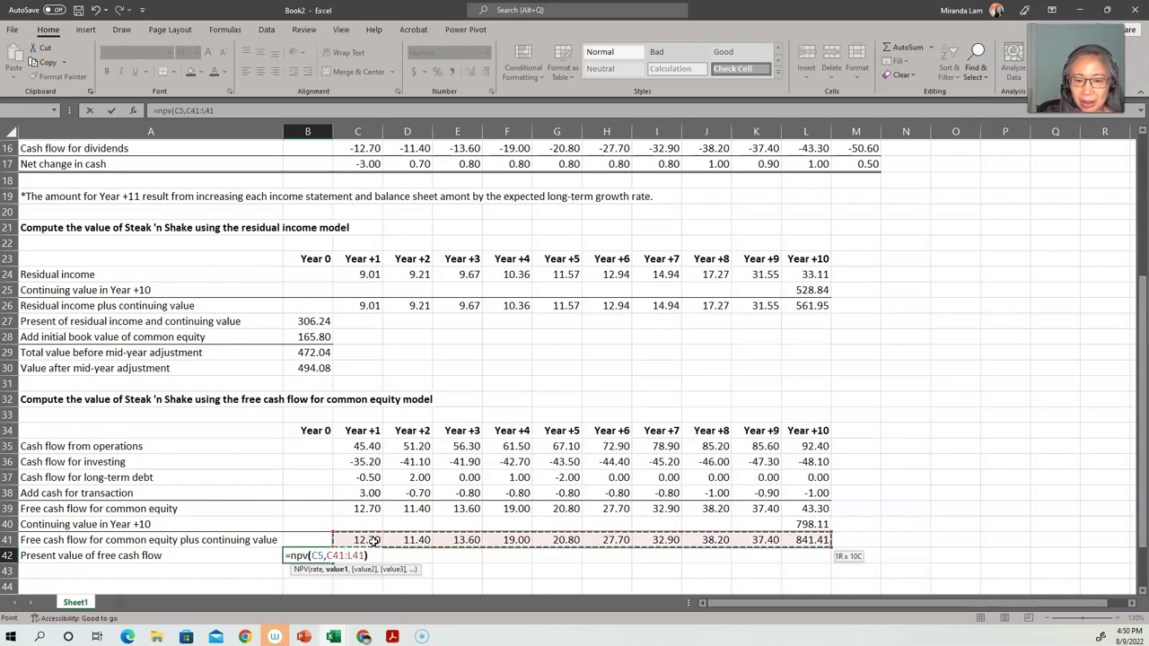
key(Return)
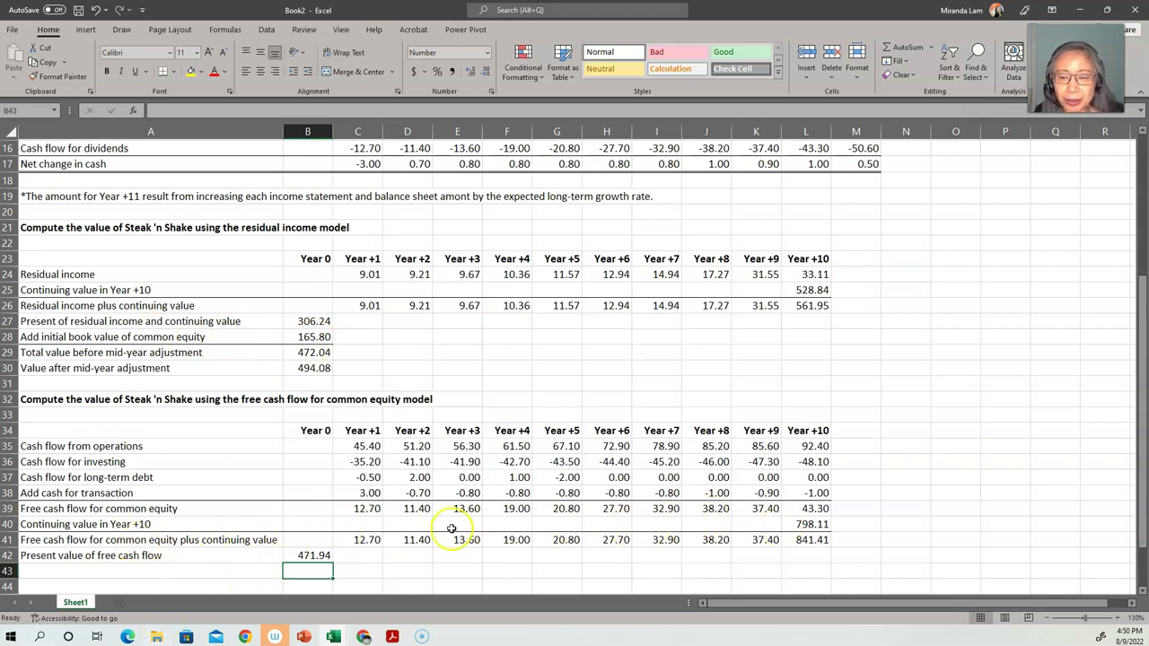
scroll(401, 495, down, 1)
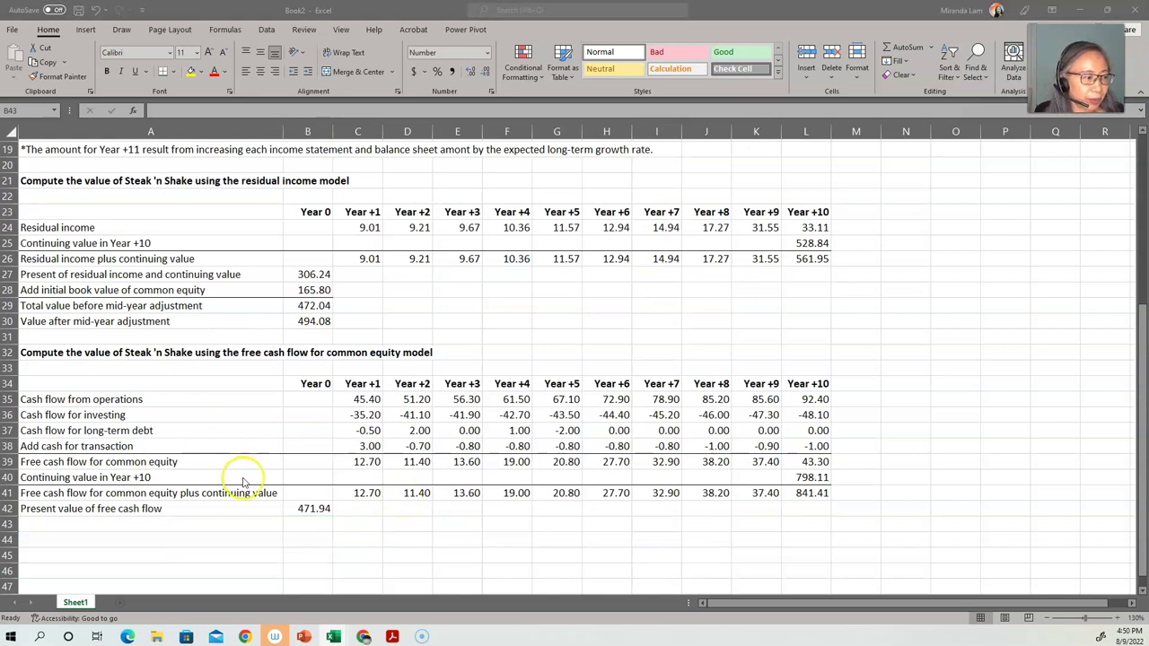
click(129, 526)
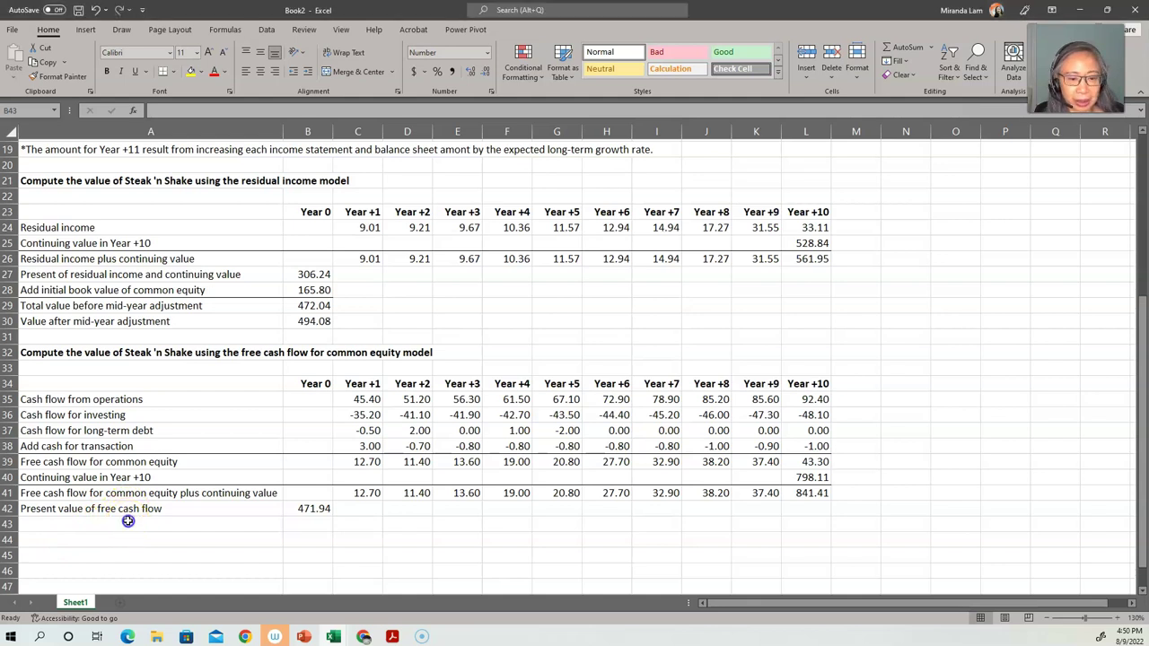
click(129, 523)
text(Value after mid-year adju)
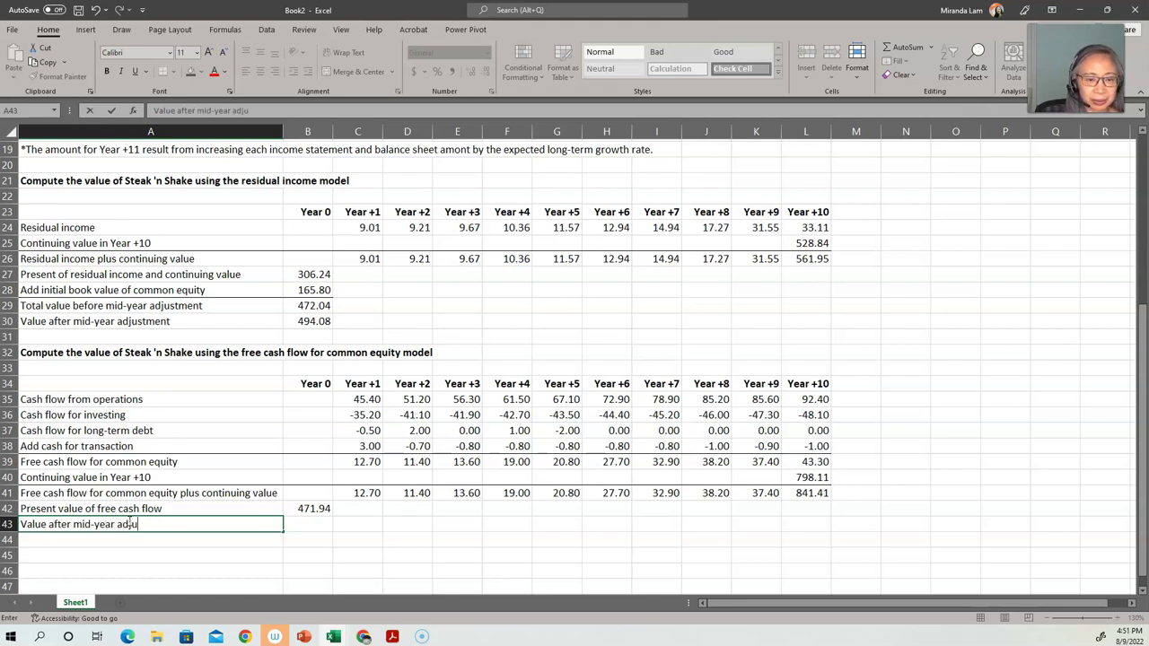
text(stment)
key(Tab)
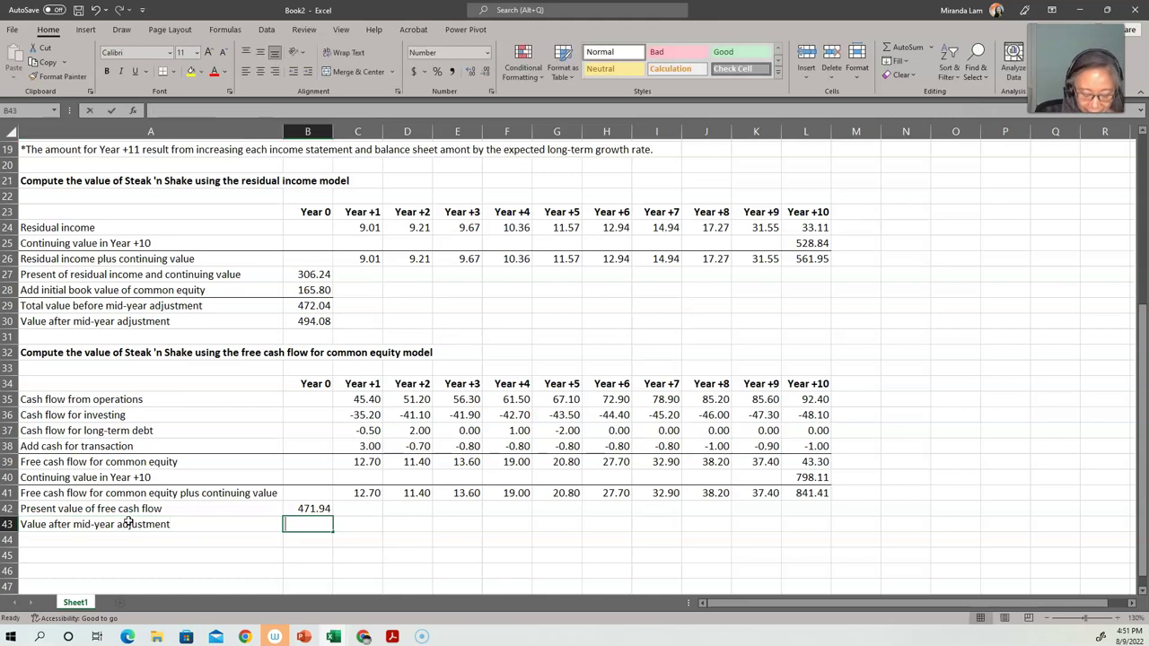
text(=)
key(Up)
text(*()
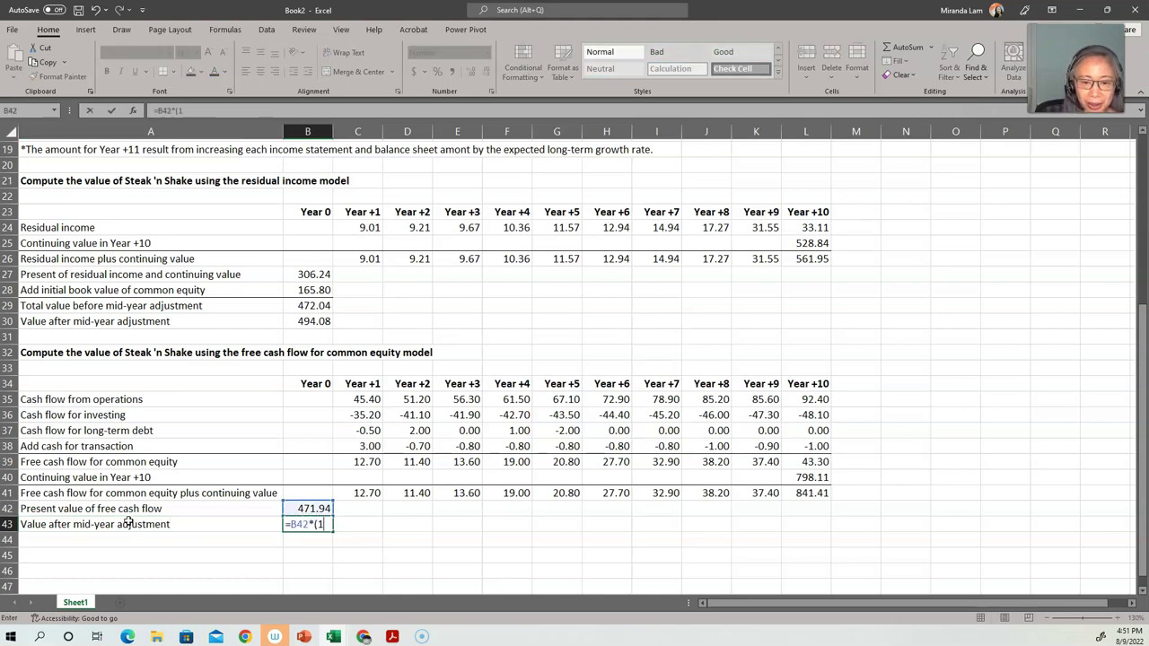
scroll(129, 523, up, 6)
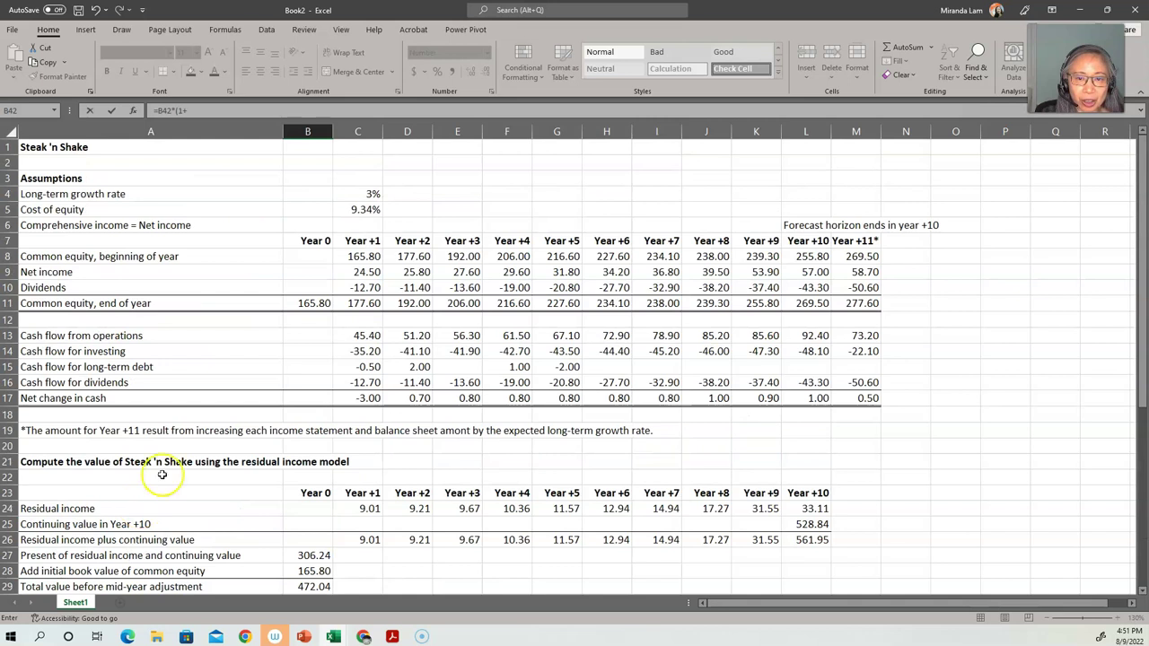
click(373, 209)
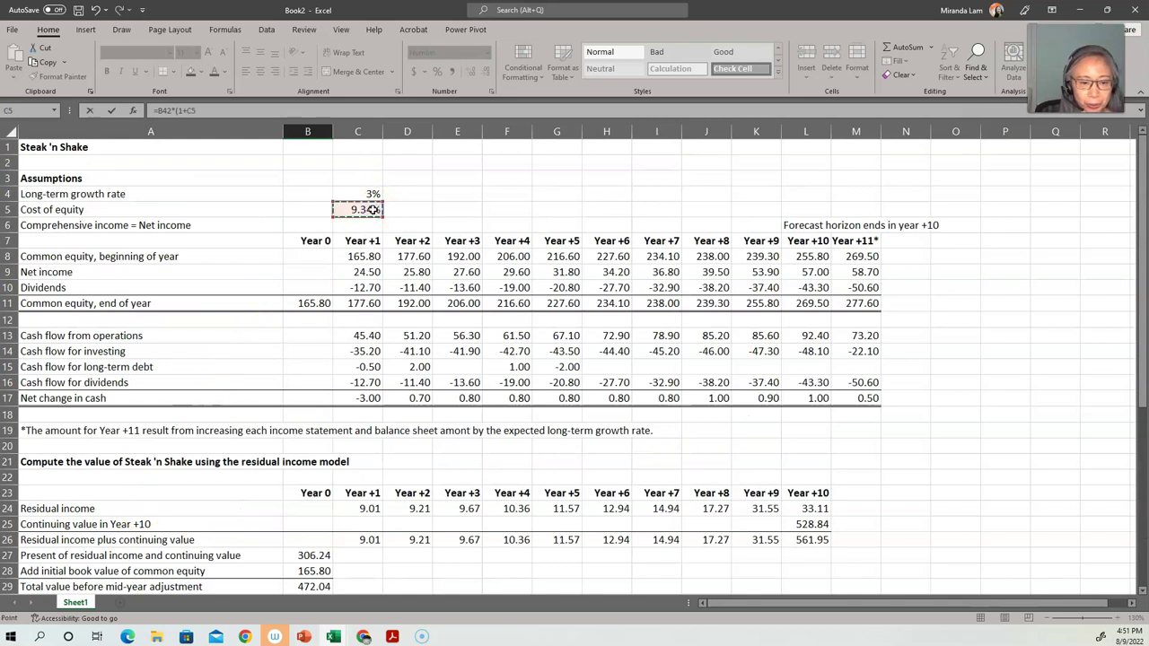
text())
key(Return)
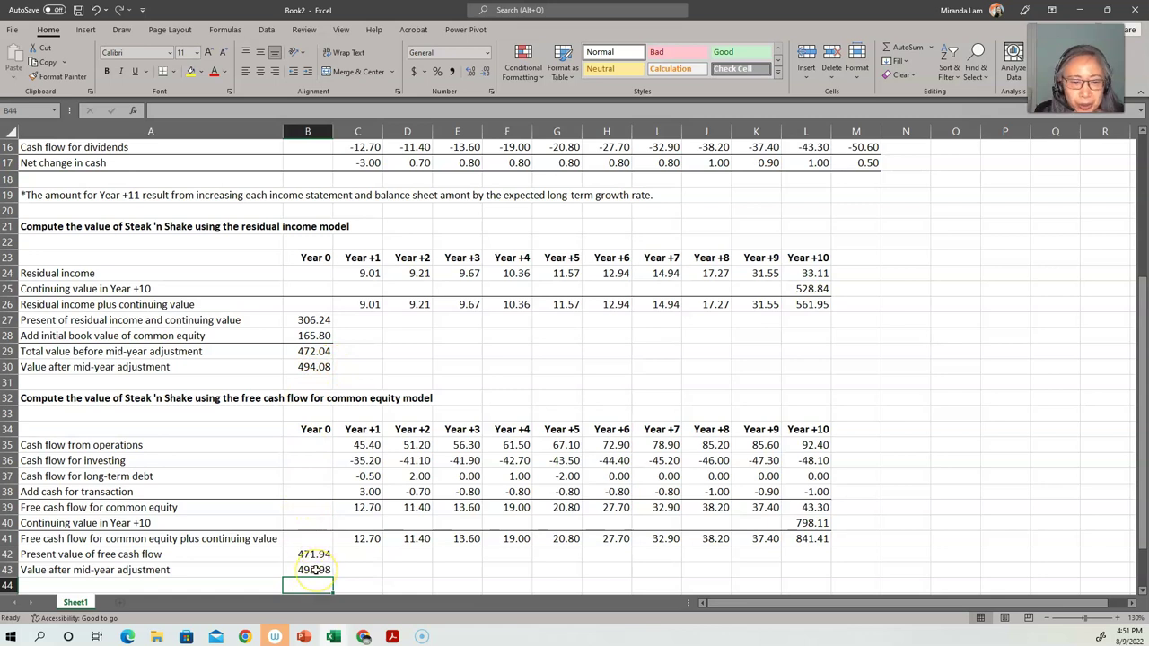
scroll(296, 350, up, 5)
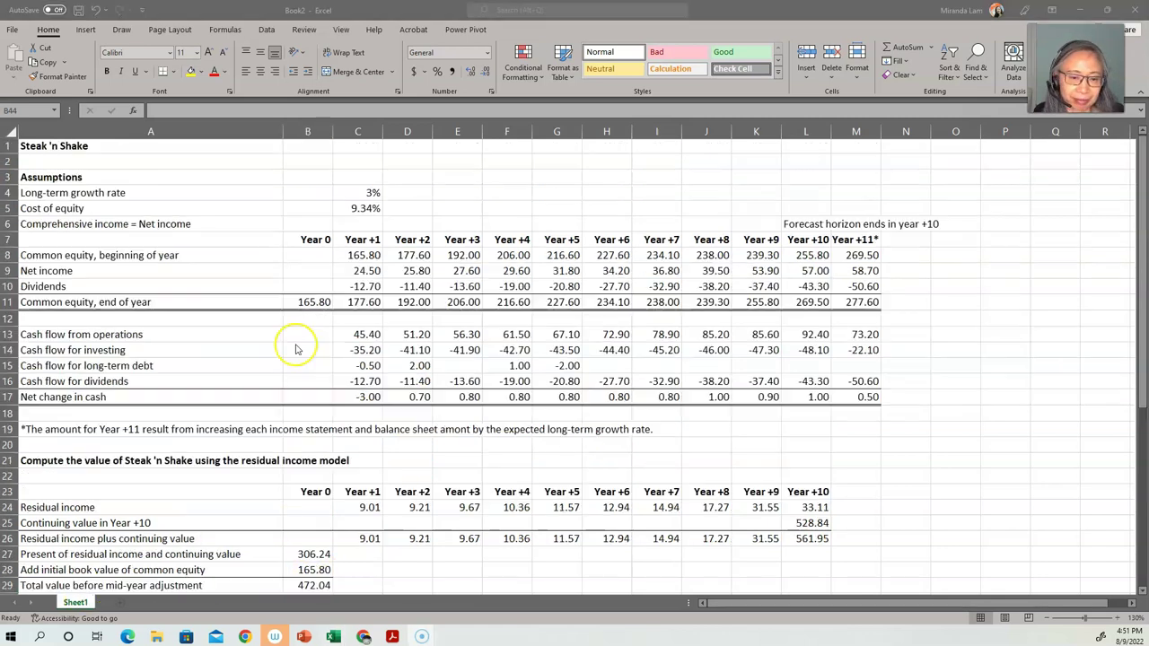
scroll(297, 350, down, 5)
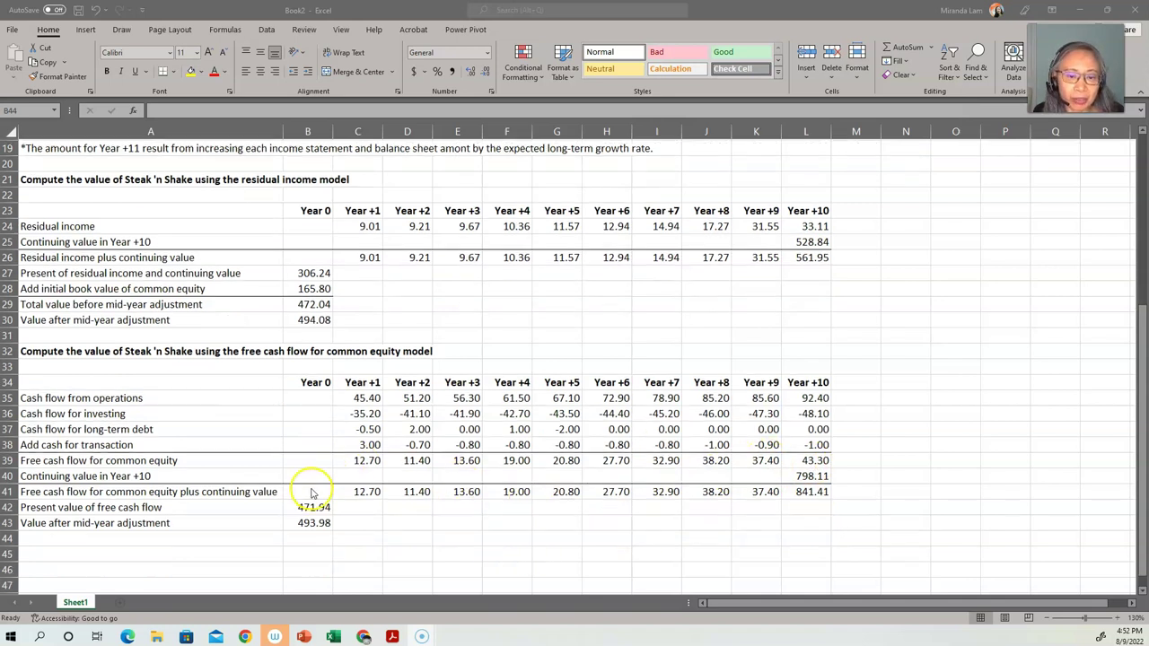
scroll(307, 485, down, 1)
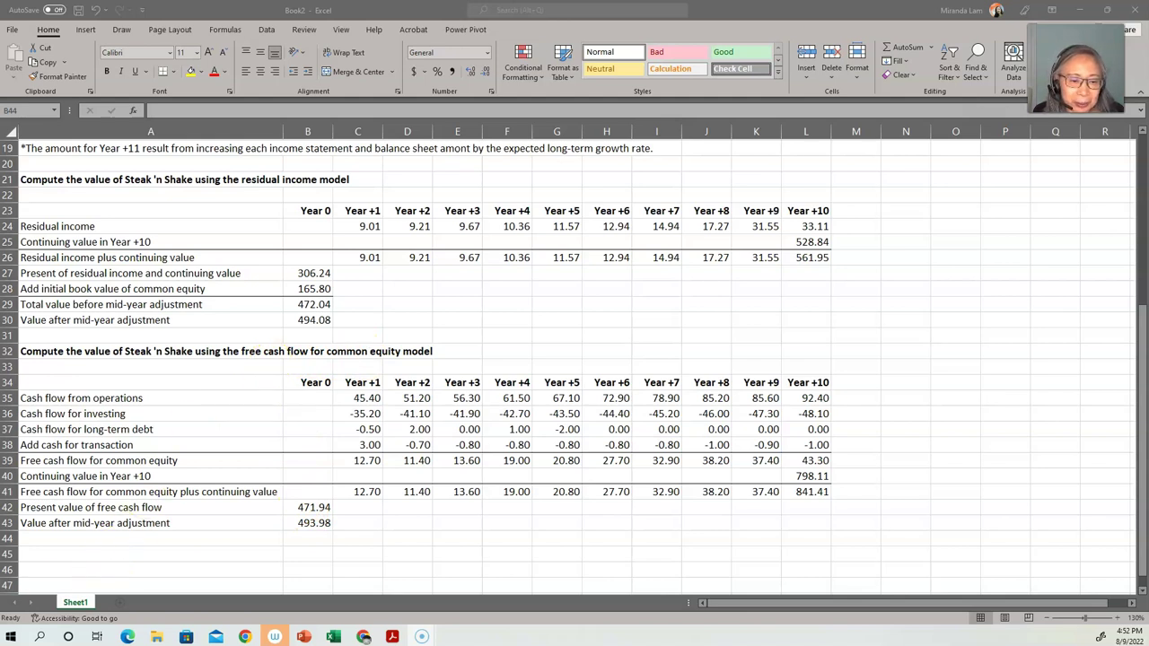
Step: Type the 'Sensitivity Analysis' heading in P46 and the 'Cost of equity' label in O48
click(1003, 570)
click(1001, 568)
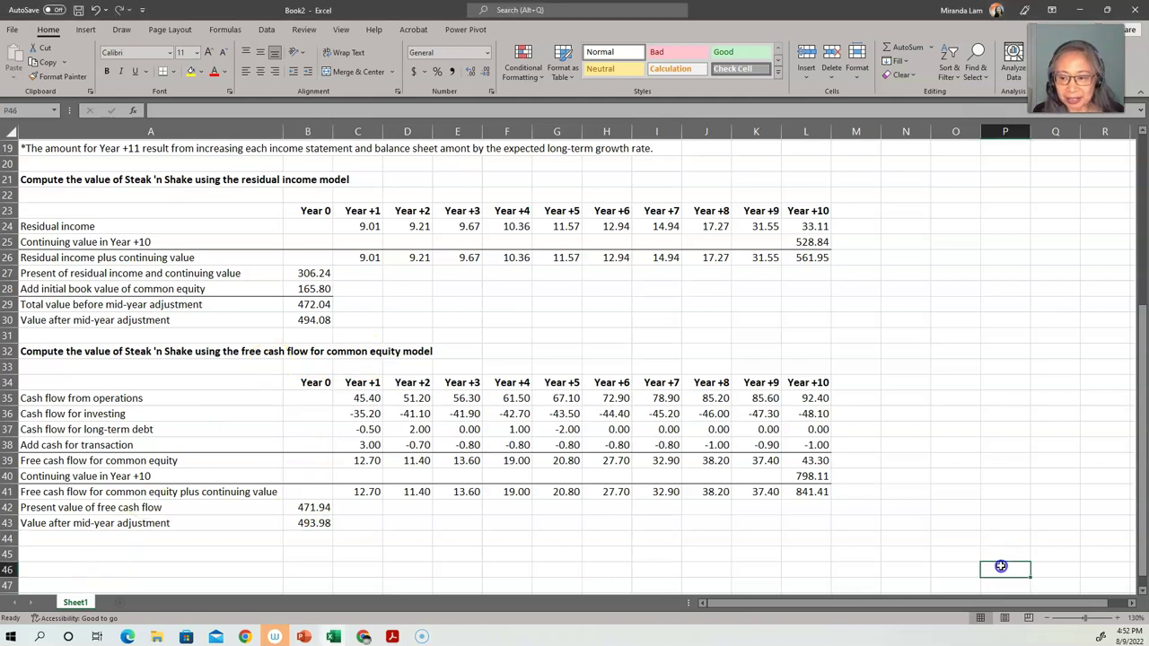
text(Sensitivity Analysis)
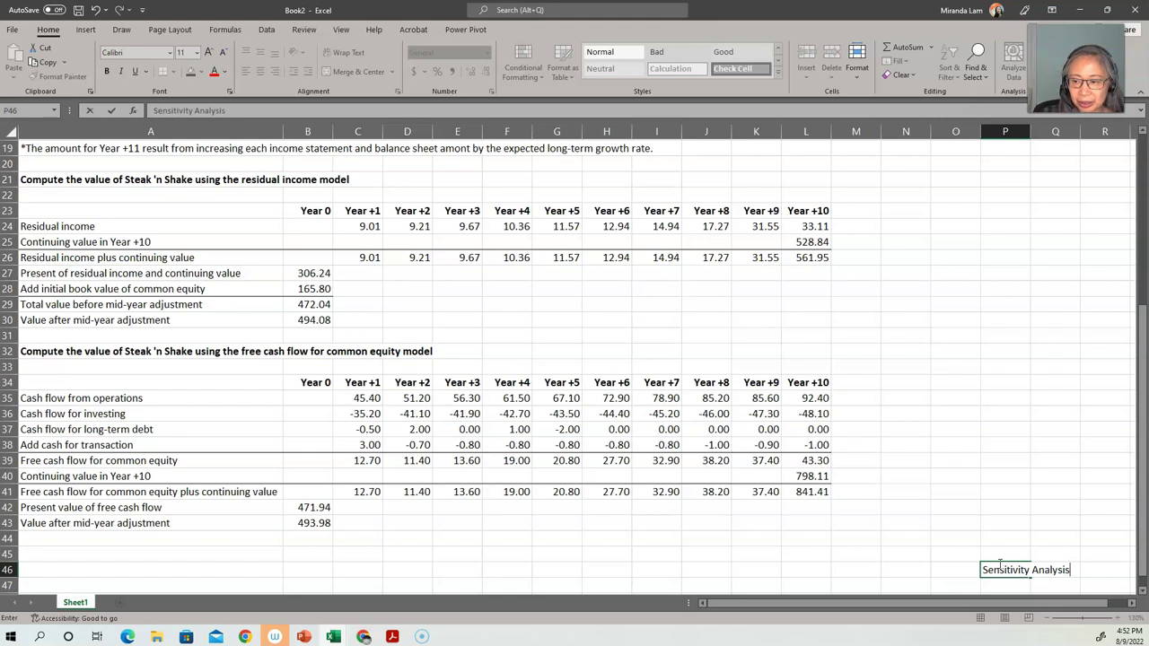
key(Return)
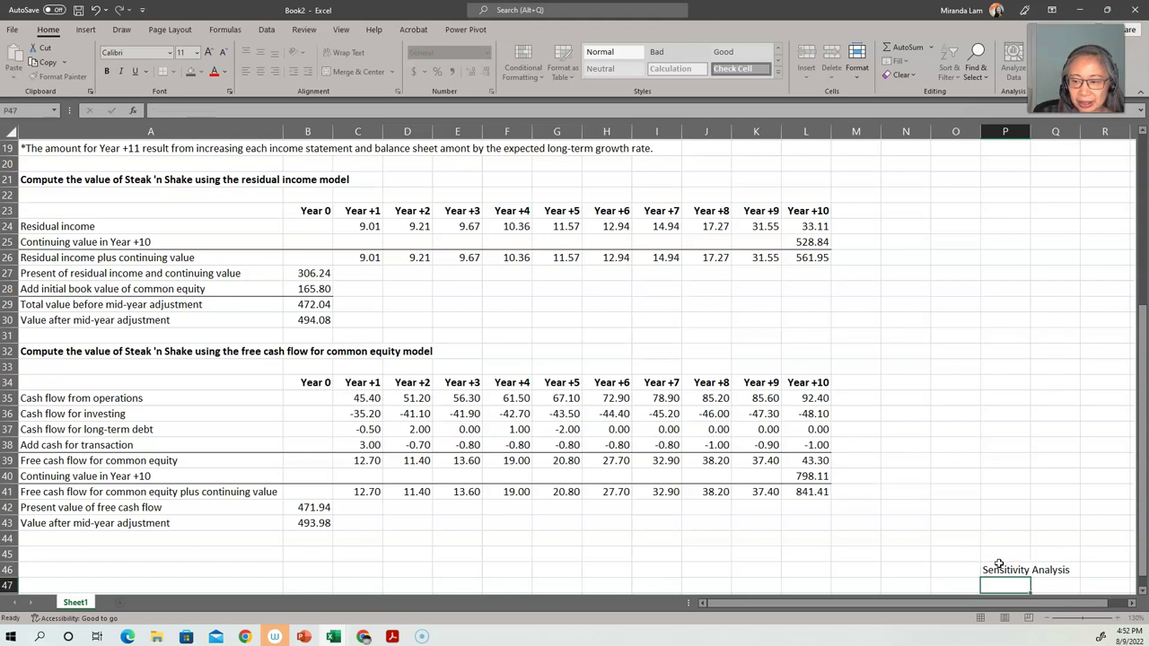
key(Down)
key(Left)
text(Cos)
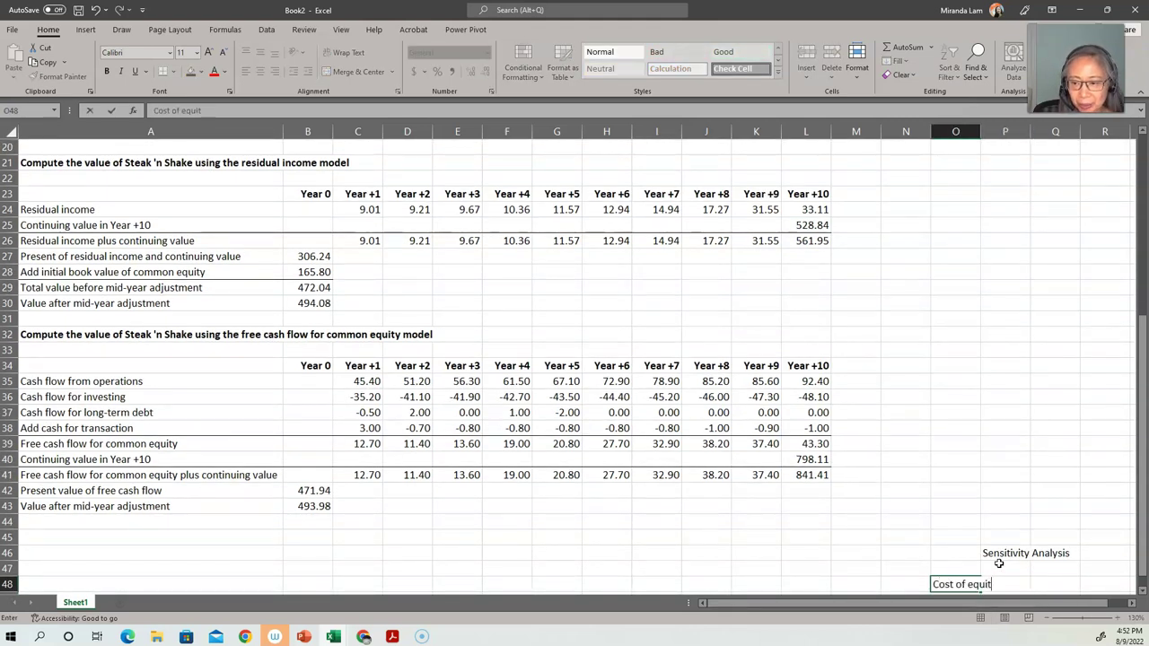
key(Tab)
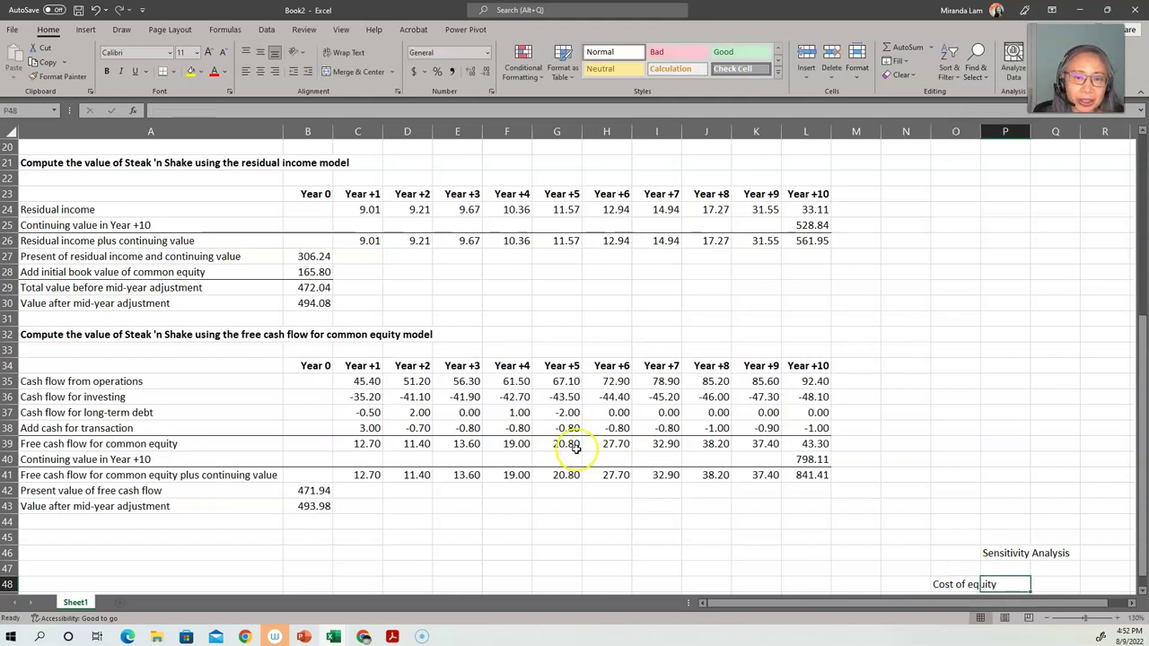
scroll(422, 444, up, 6)
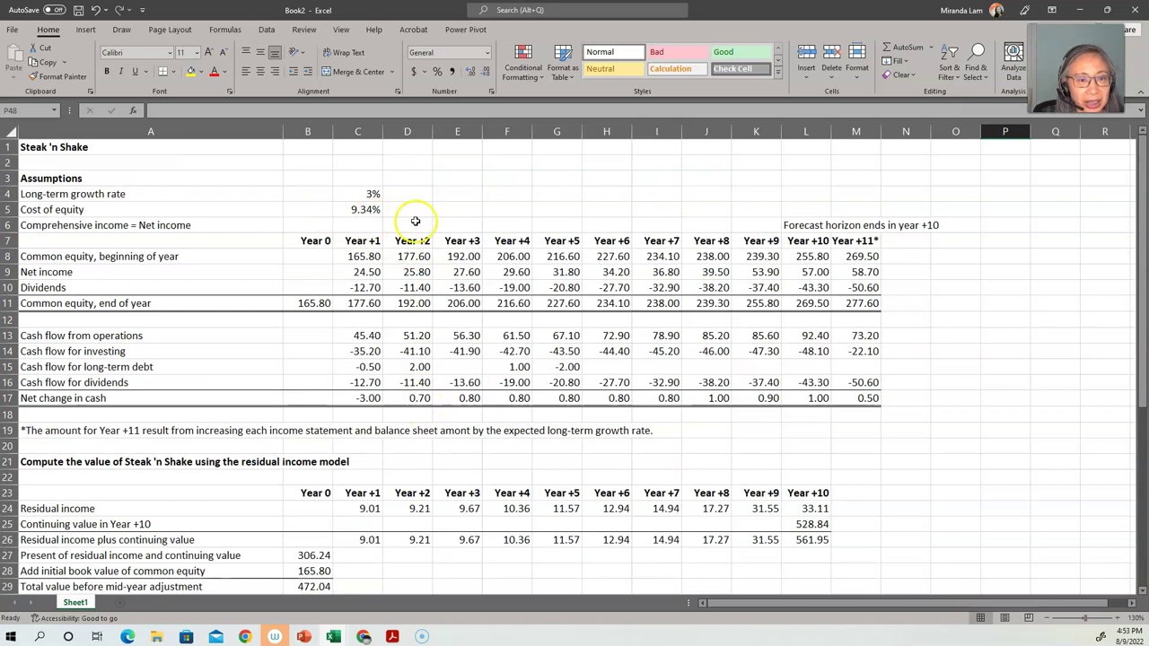
scroll(829, 447, down, 9)
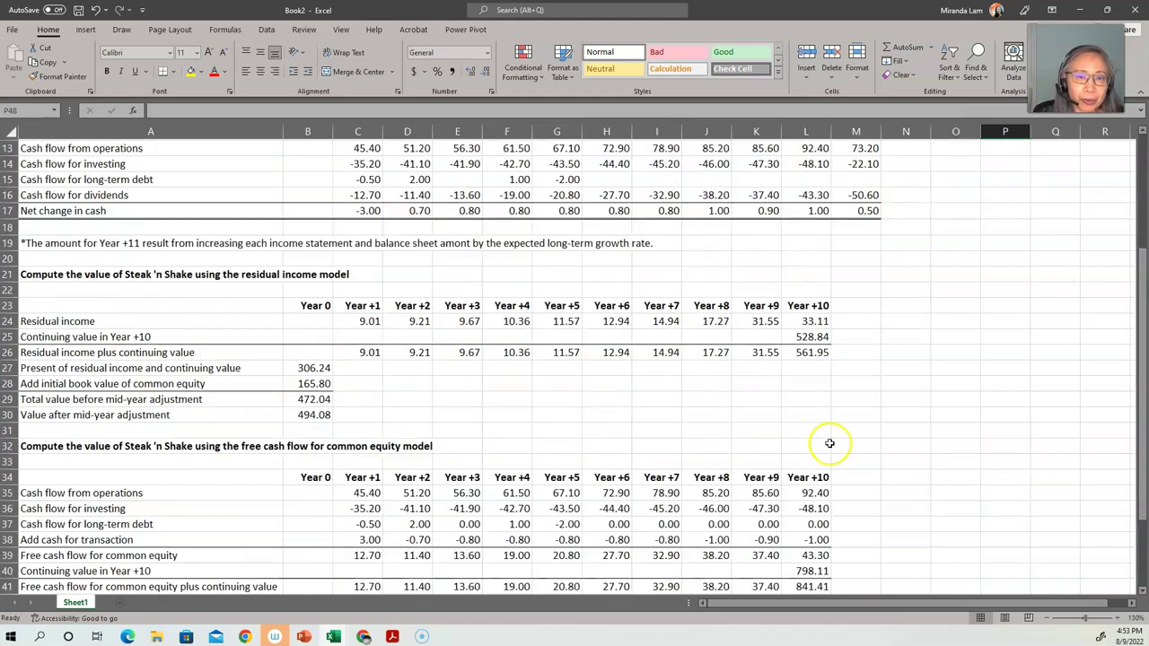
scroll(830, 443, up, 4)
scroll(830, 444, down, 12)
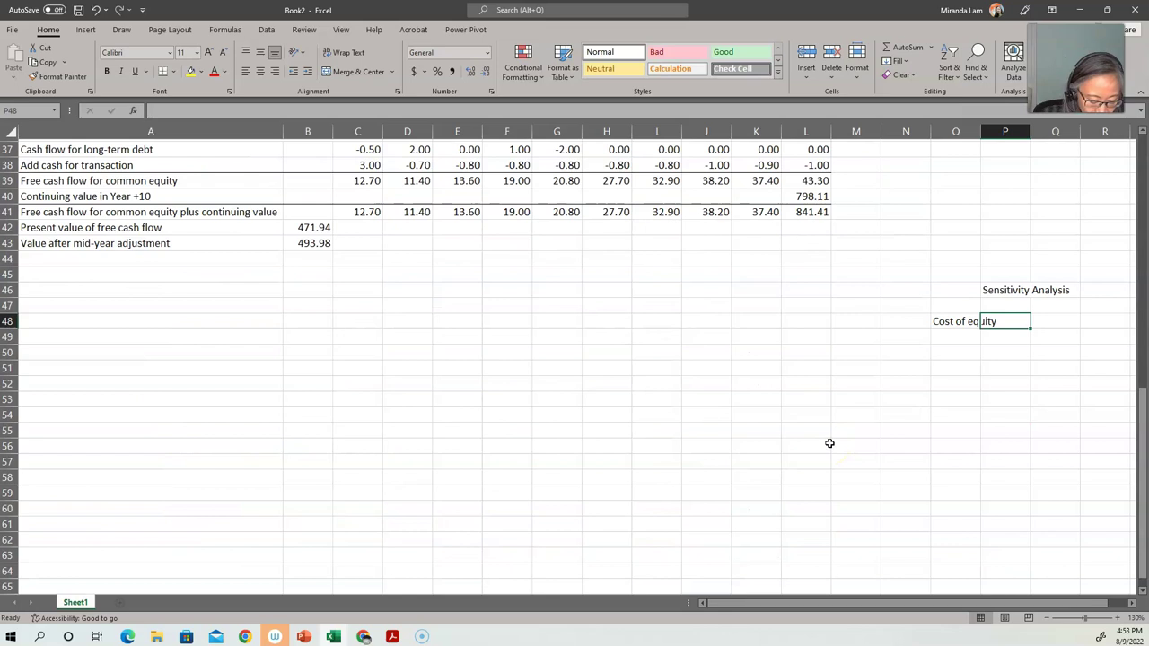
Step: Enter 7% in P48 and =P48+0.5% below, filled down to 12.5%
text(7)
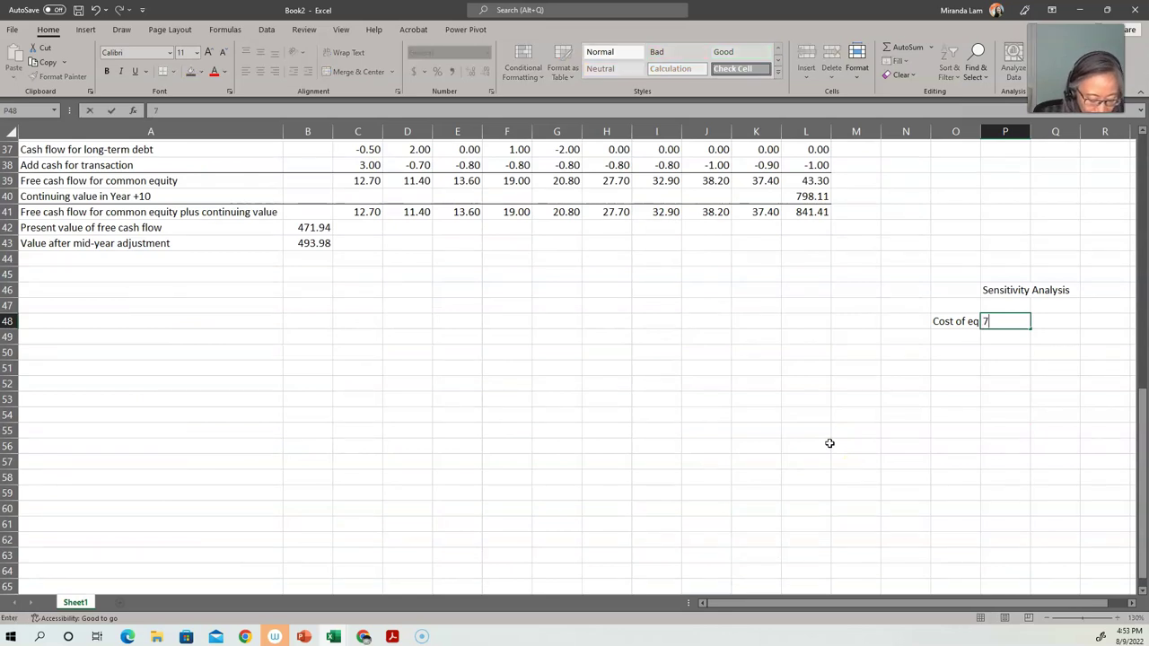
text(%)
key(Return)
text(=)
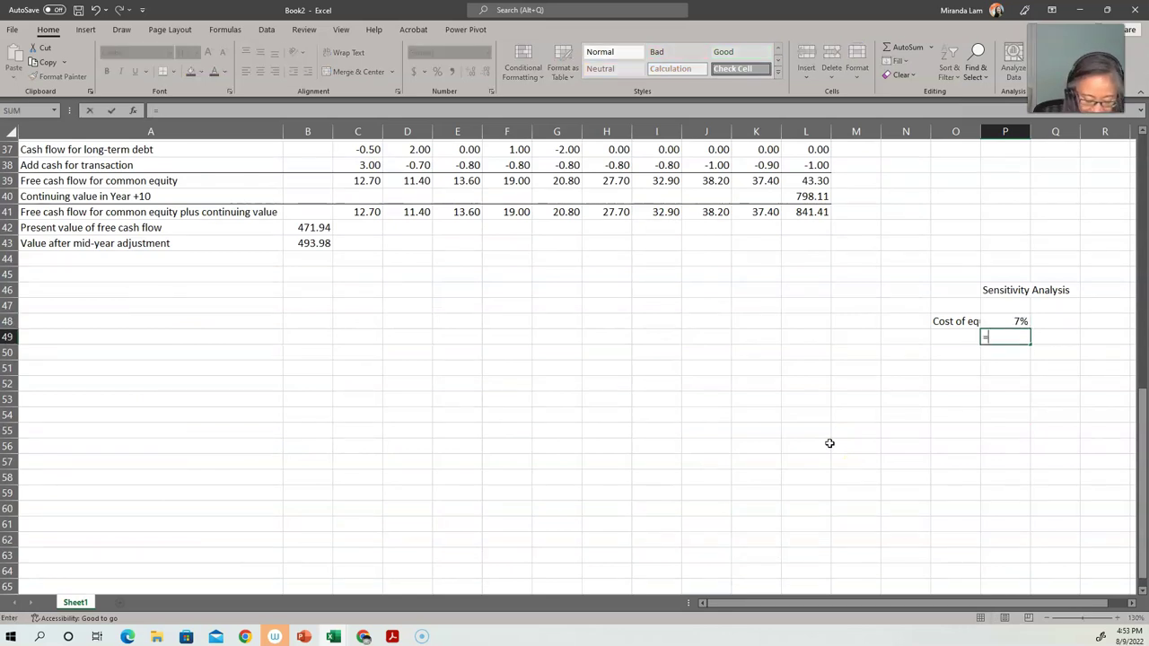
key(Up)
text(+)
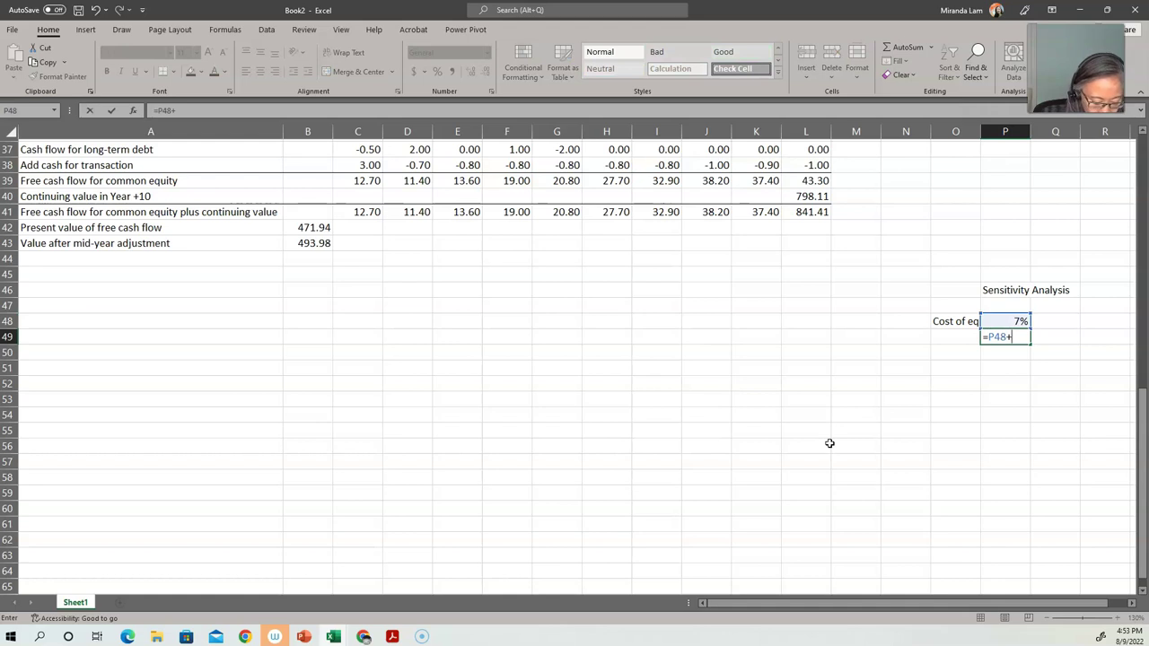
text(0.5%)
key(ctrl+Return)
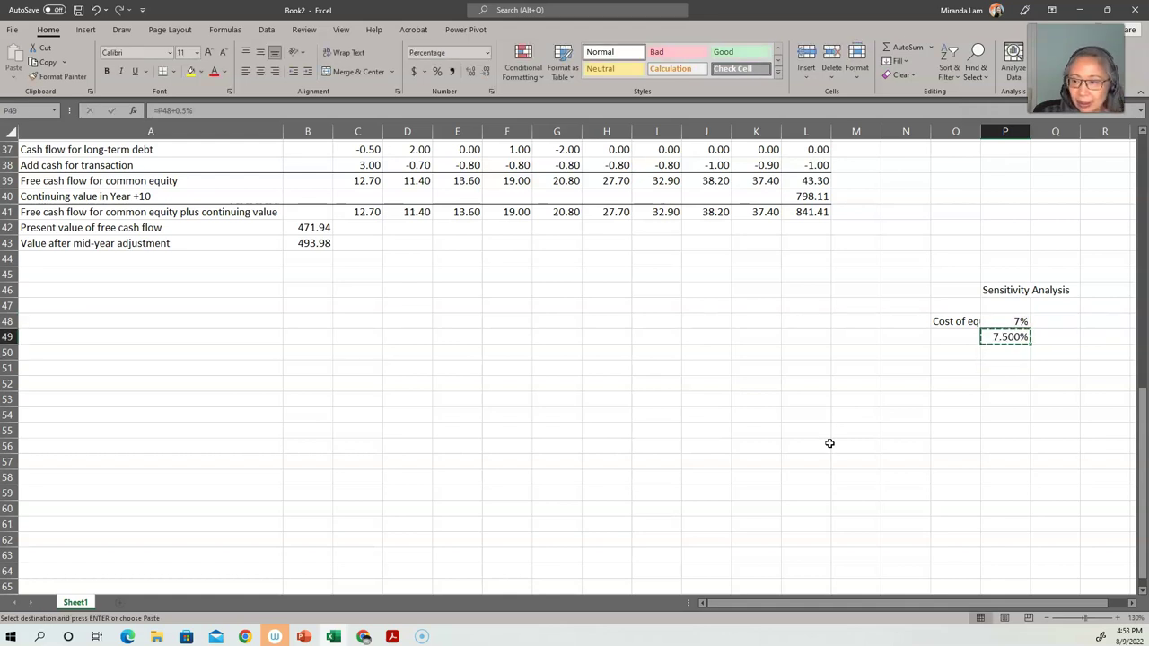
key(ctrl+c)
key(shift+Down)
key(shift+Down)
key(shift+Down)
key(shift+Down)
key(shift+Down)
key(shift+Down)
key(shift+Down)
key(shift+Down)
key(shift+Down)
key(shift+Down)
key(Return)
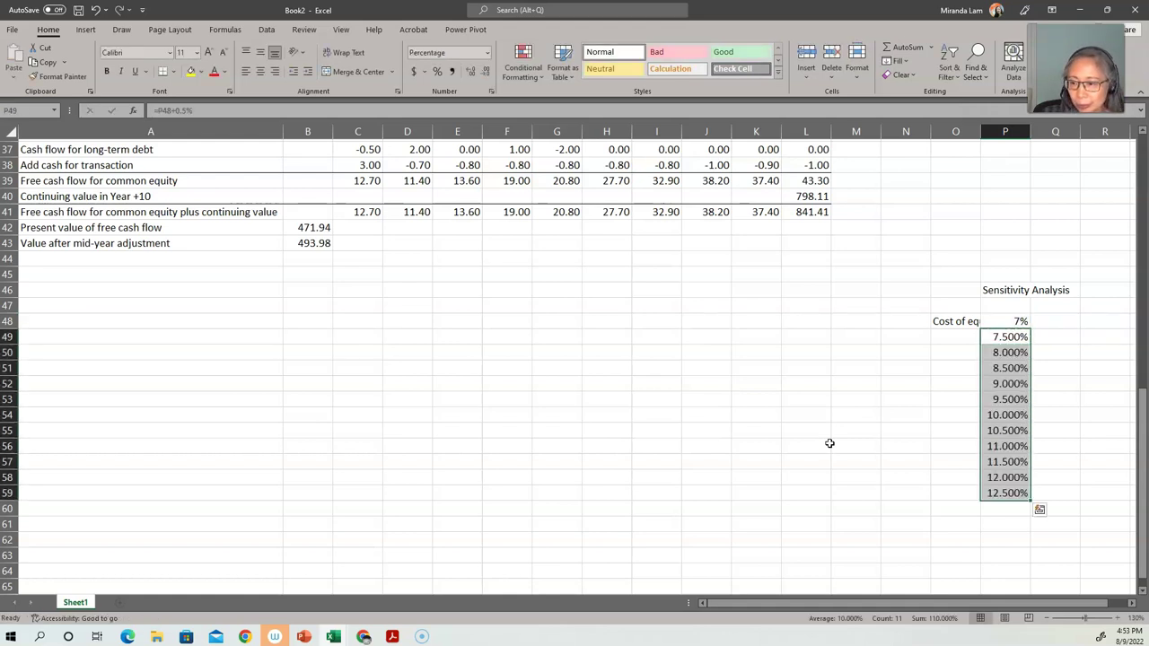
key(Up)
key(ctrl+shift+Down)
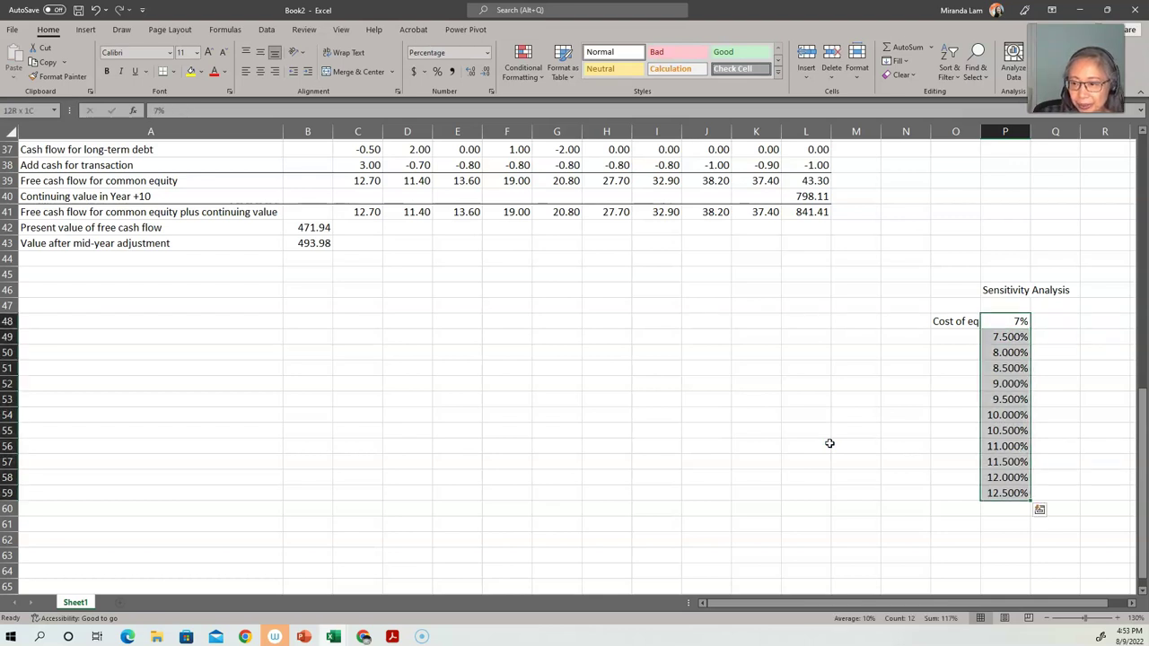
Step: Show the rates with one decimal and add a residual income model value heading linked to 494.08
click(485, 79)
click(485, 79)
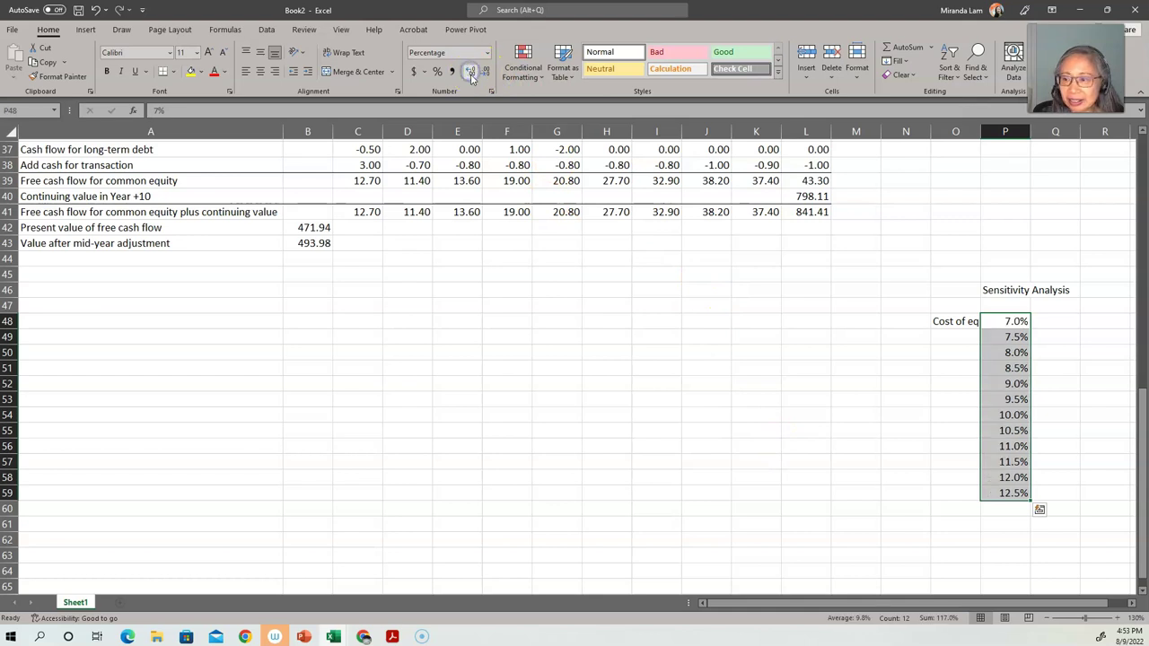
click(1055, 290)
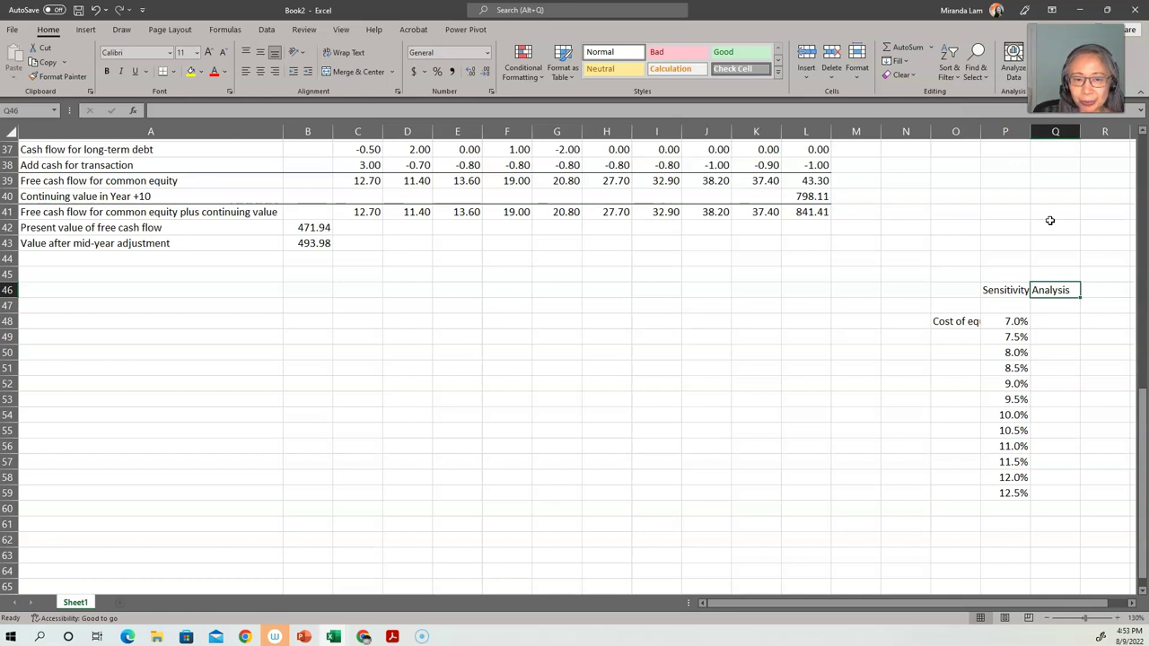
text(V)
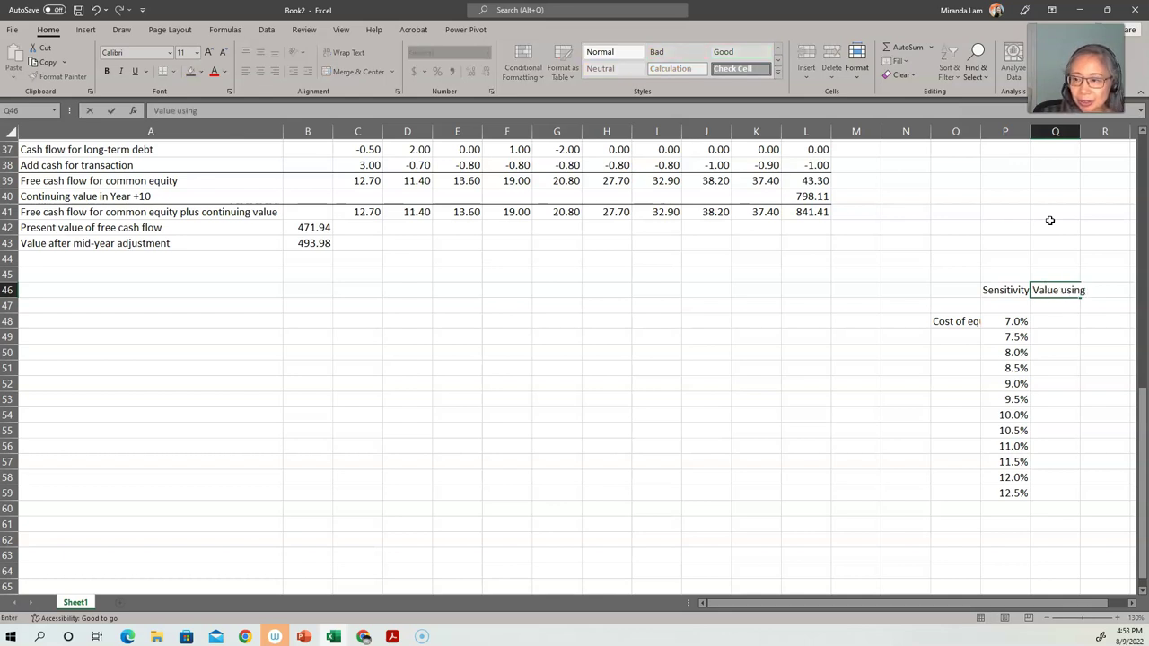
text(alue using resi)
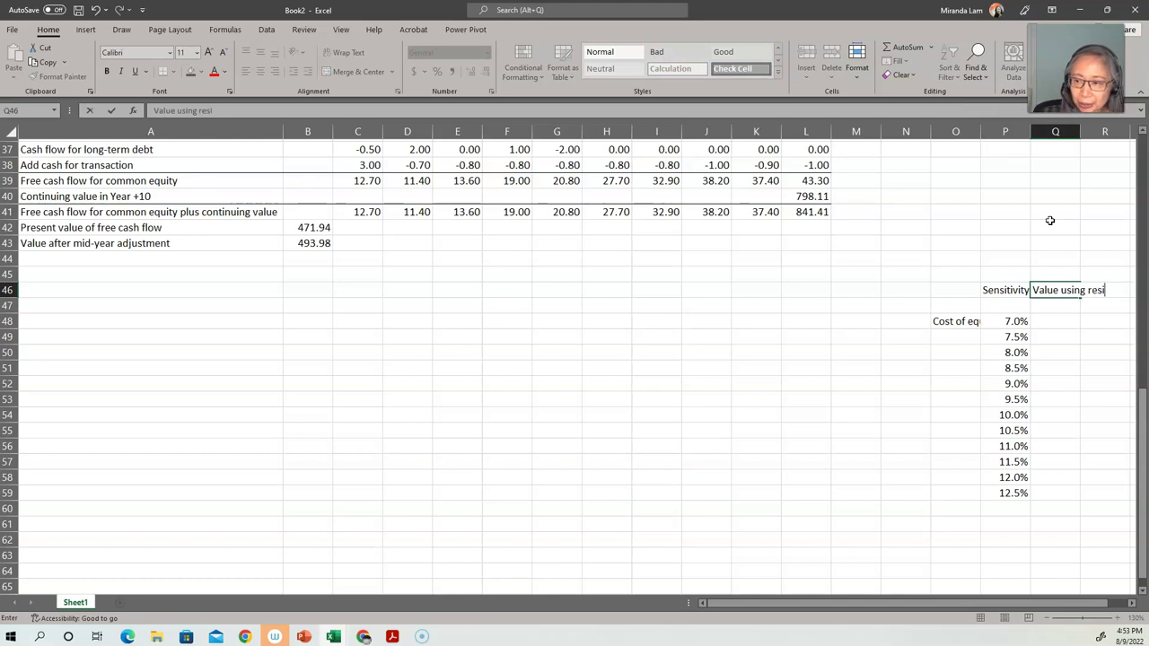
text(diaul in)
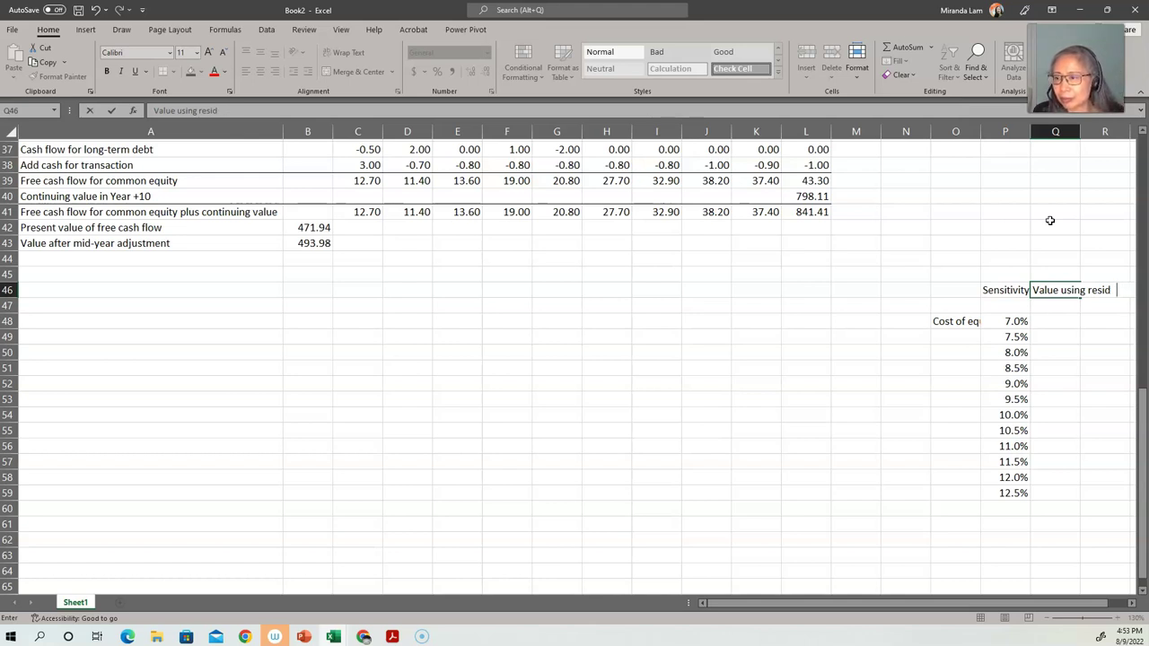
text(ncome mod)
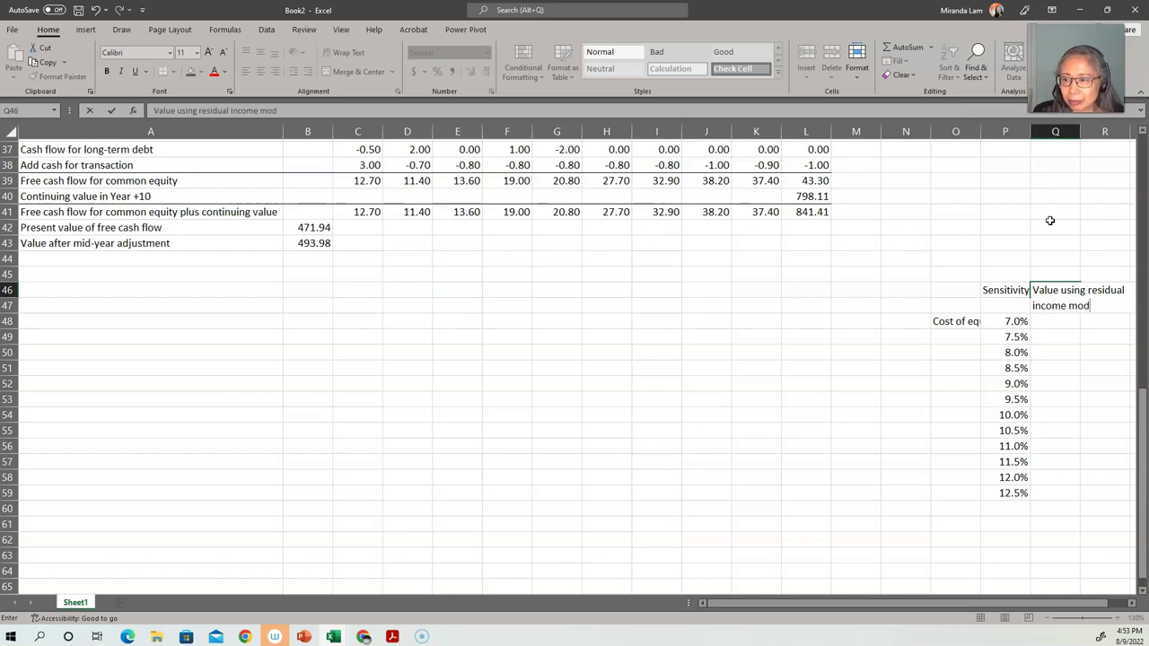
text(el)
key(Return)
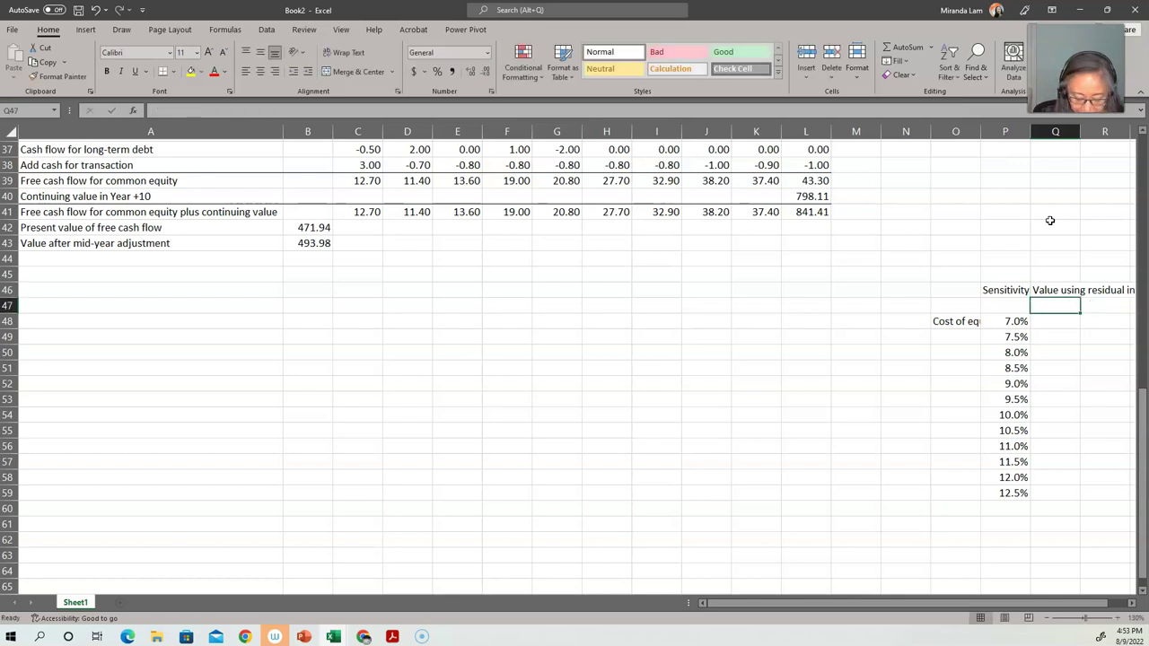
text(=)
scroll(334, 396, up, 5)
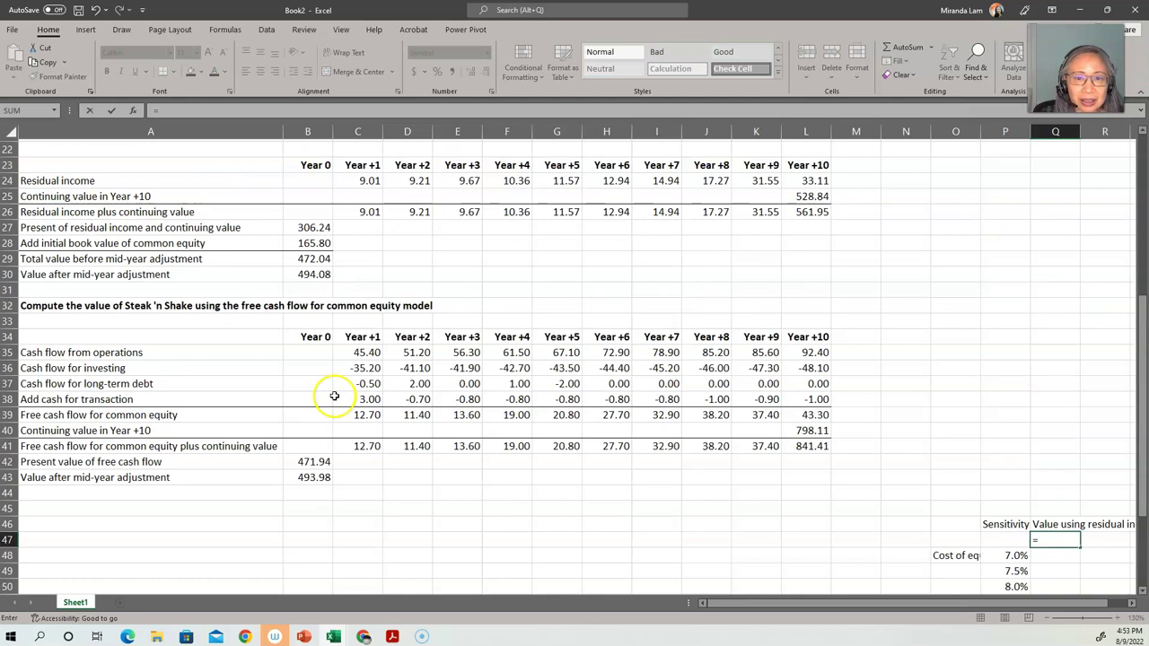
scroll(334, 396, up, 1)
click(301, 322)
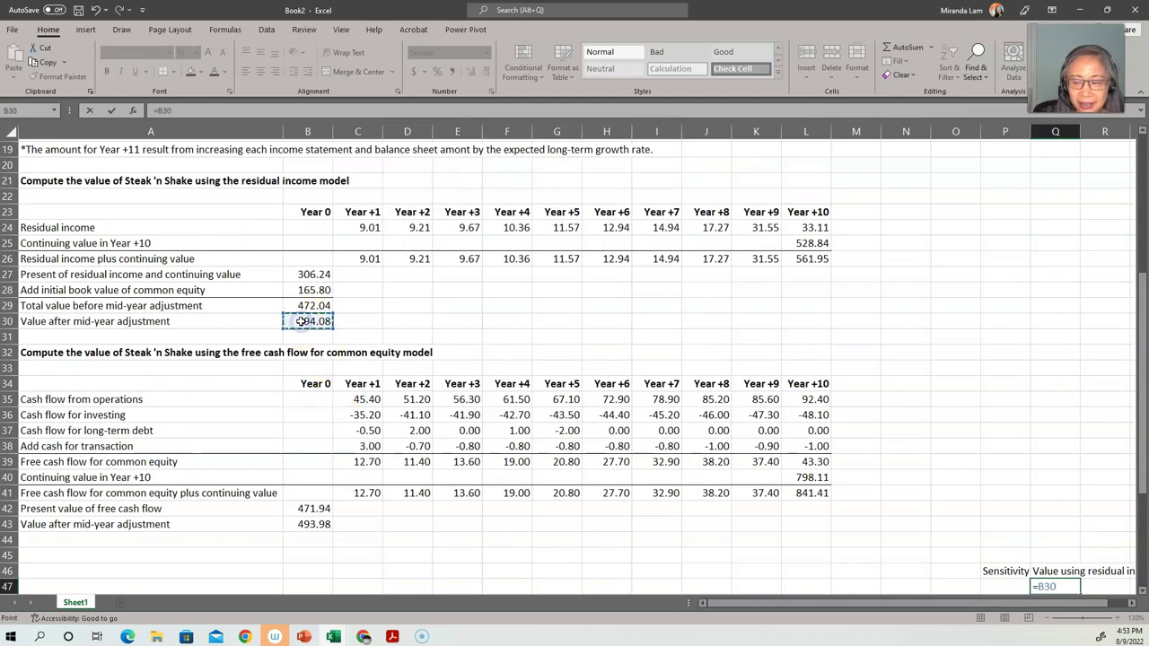
key(Return)
Step: Add a 'Value using free cash flow' heading linked to 493.98 and check both links
key(Up)
key(Up)
key(Right)
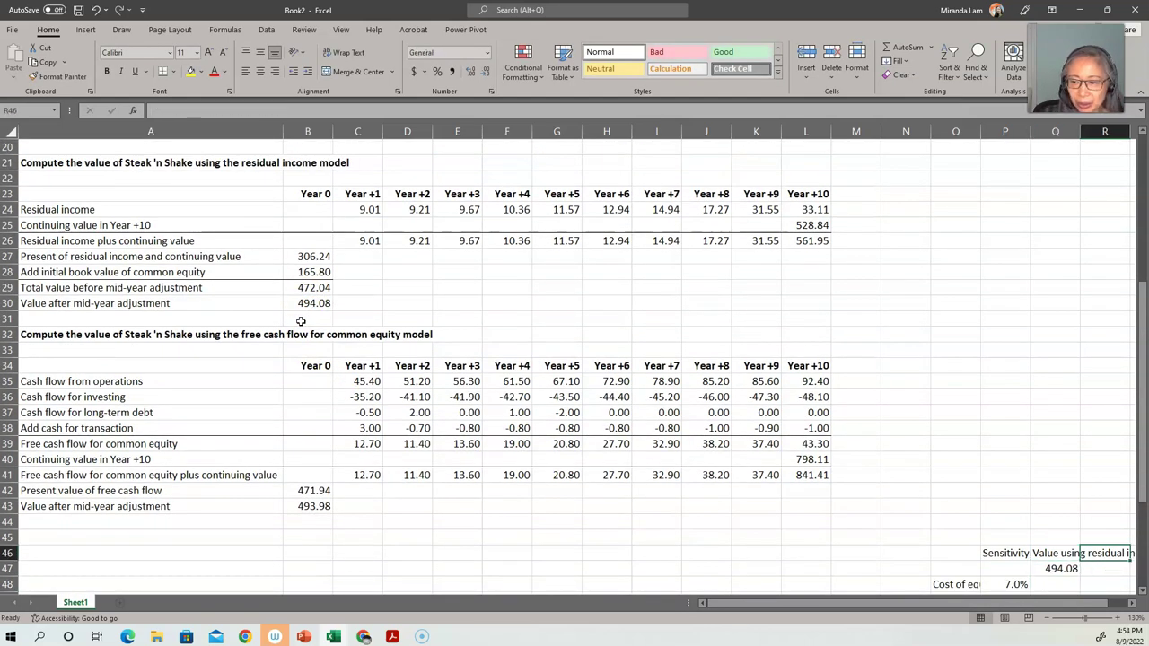
text(Value using)
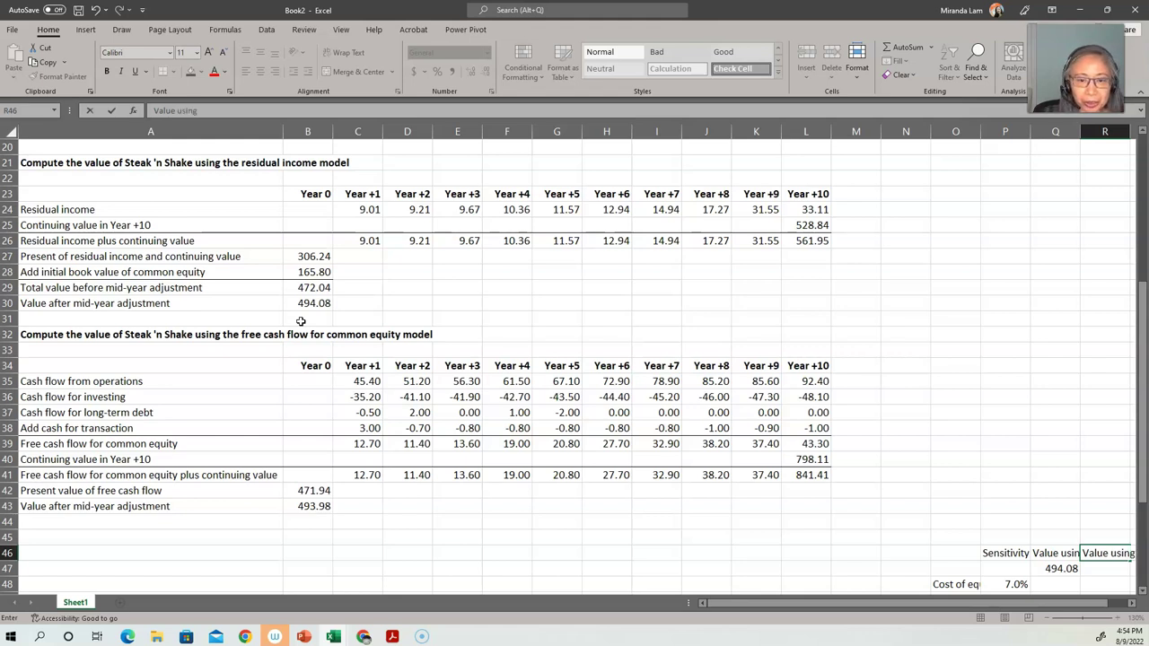
text( free cash flow mode)
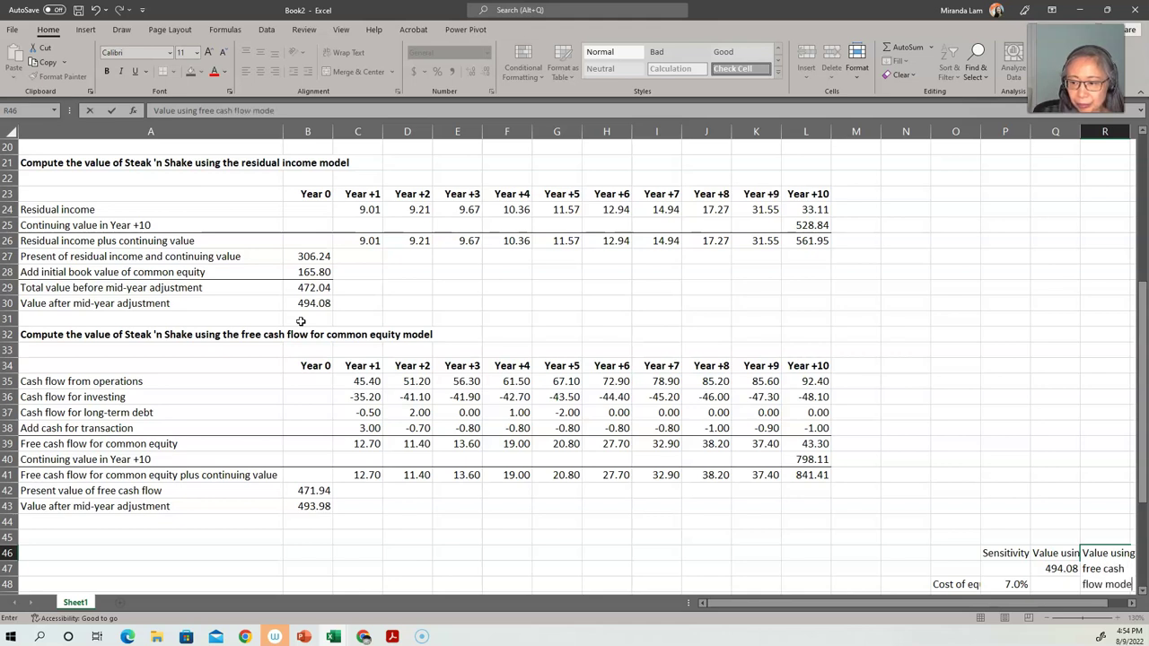
key(Return)
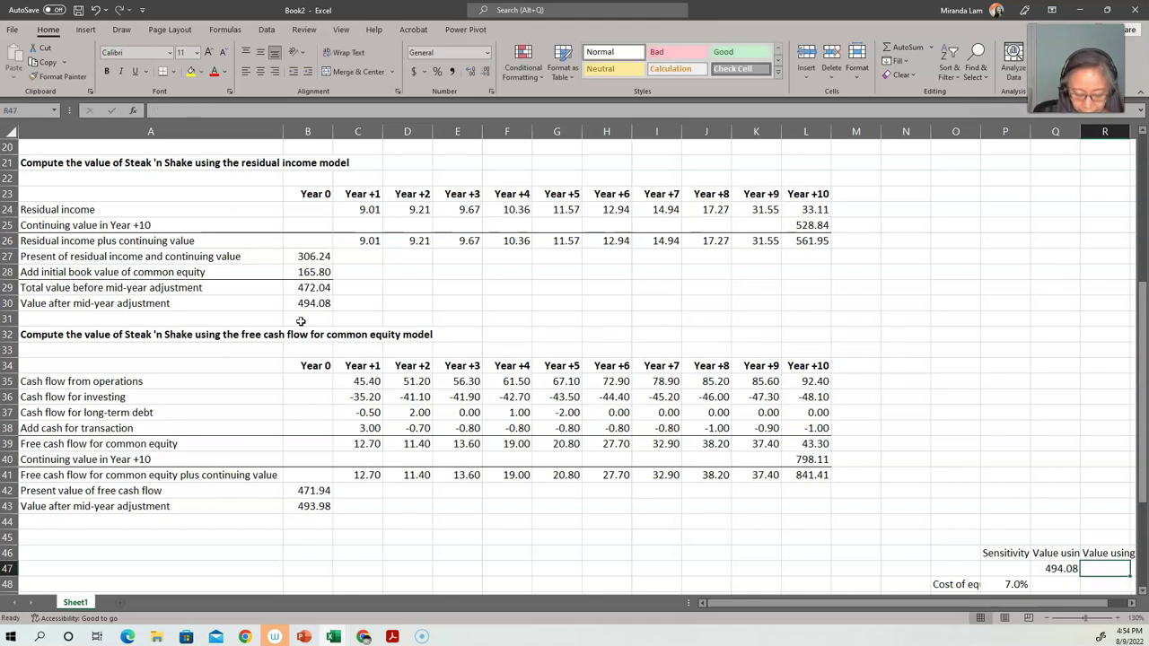
text(=)
click(307, 507)
key(Return)
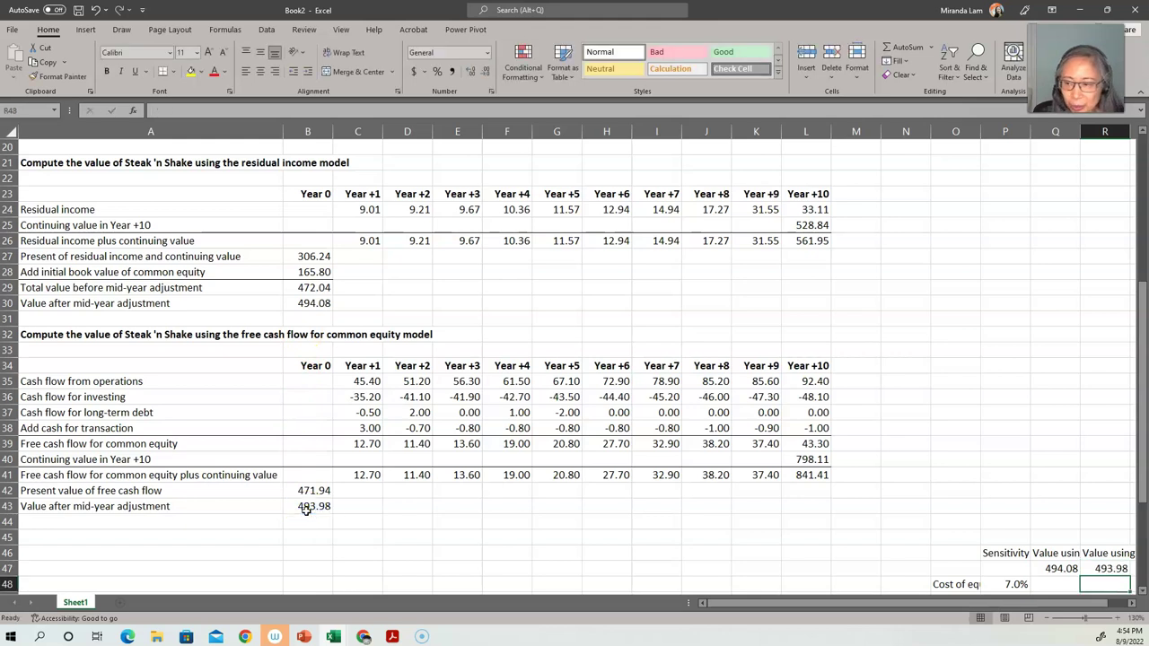
scroll(919, 480, down, 2)
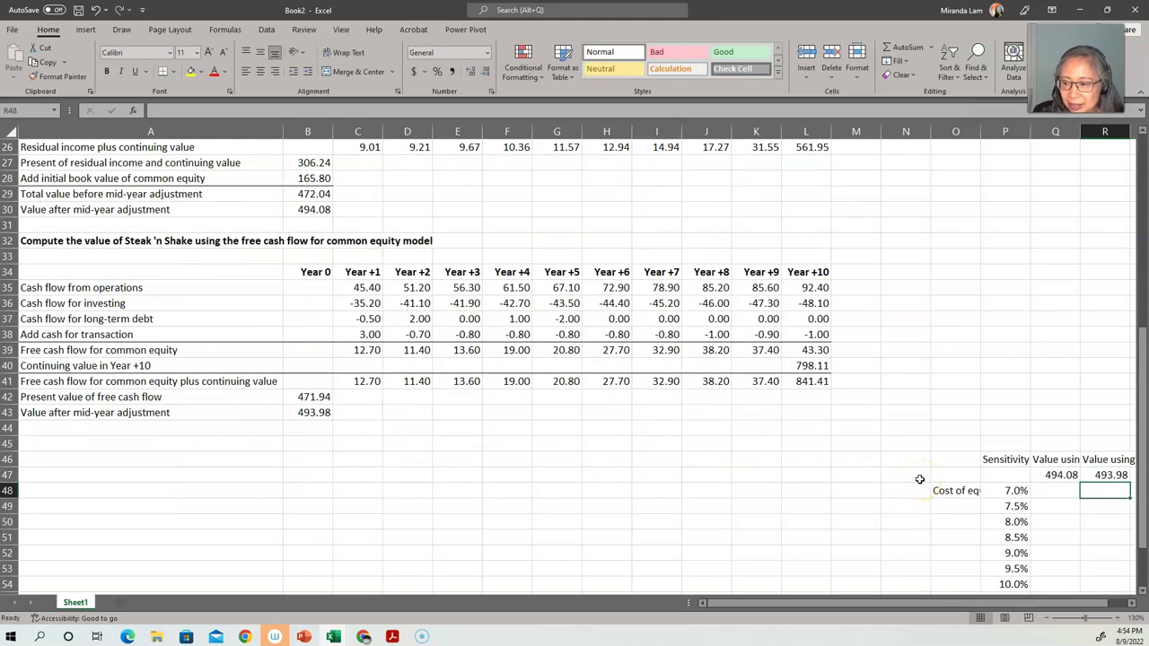
key(Up)
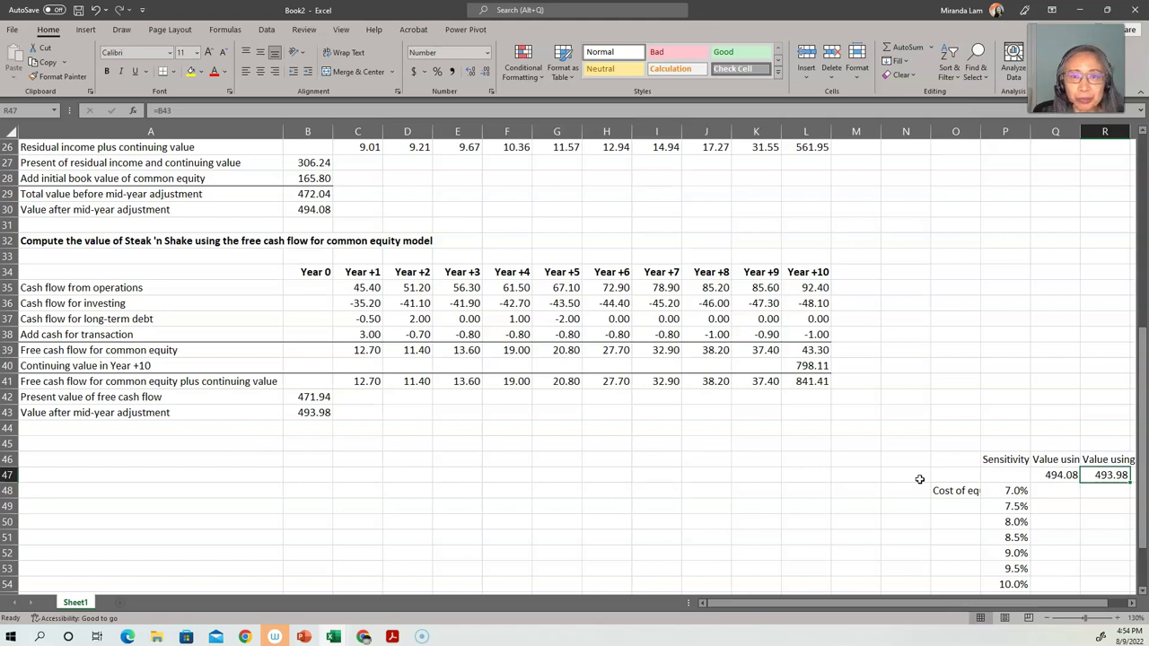
key(Right)
key(Right)
key(Right)
key(Left)
key(Left)
key(Left)
key(Left)
key(Up)
scroll(915, 467, up, 2)
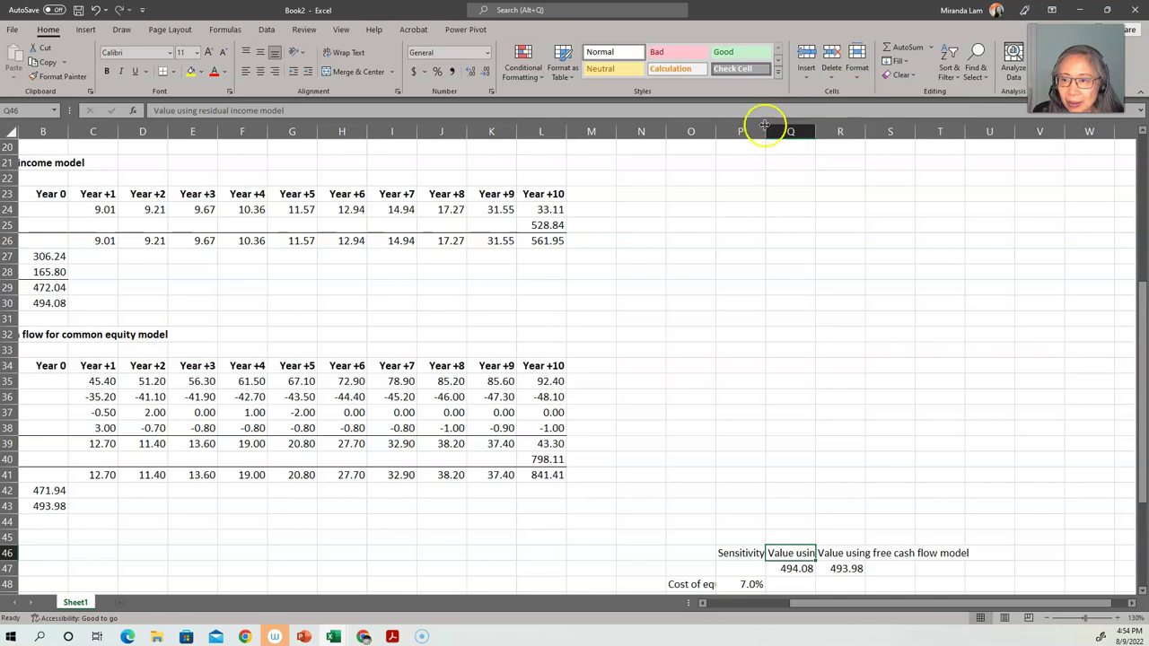
Step: Autofit column P and make the two value headings wrap and align right
double_click(766, 131)
scroll(795, 280, down, 4)
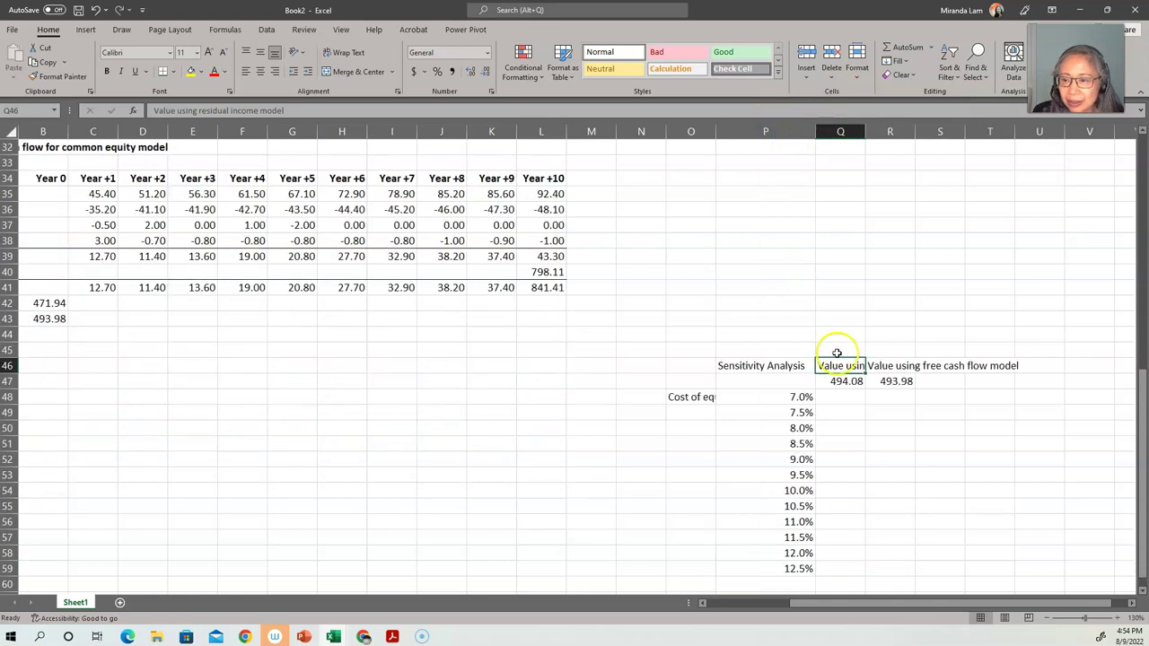
drag(840, 366, 887, 366)
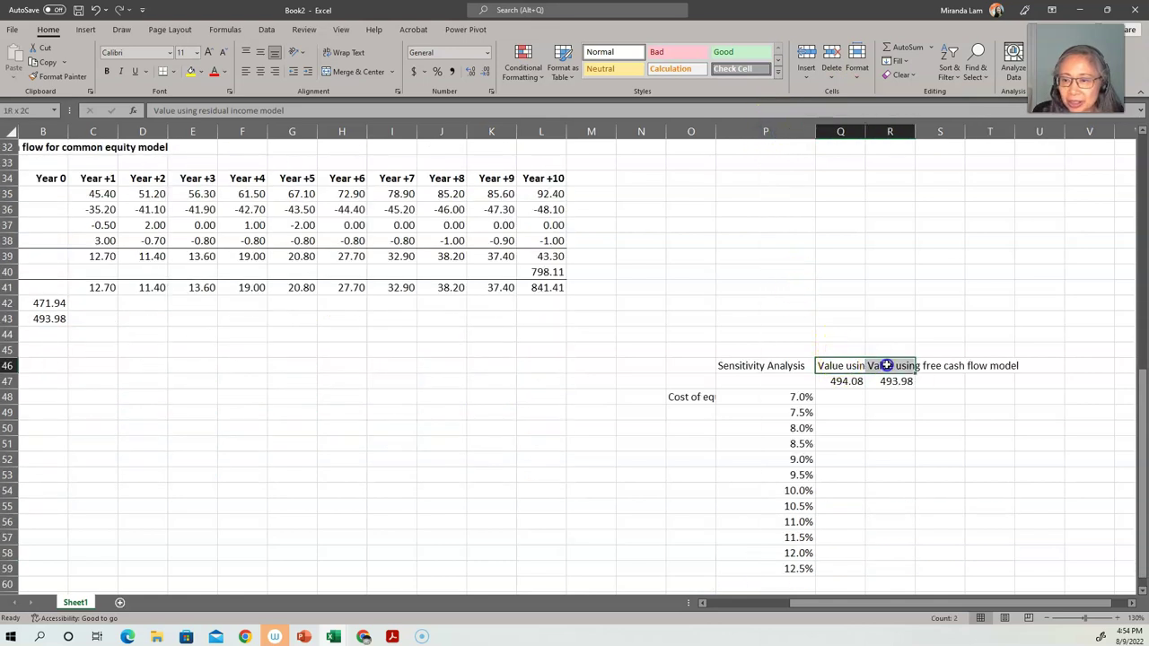
click(350, 54)
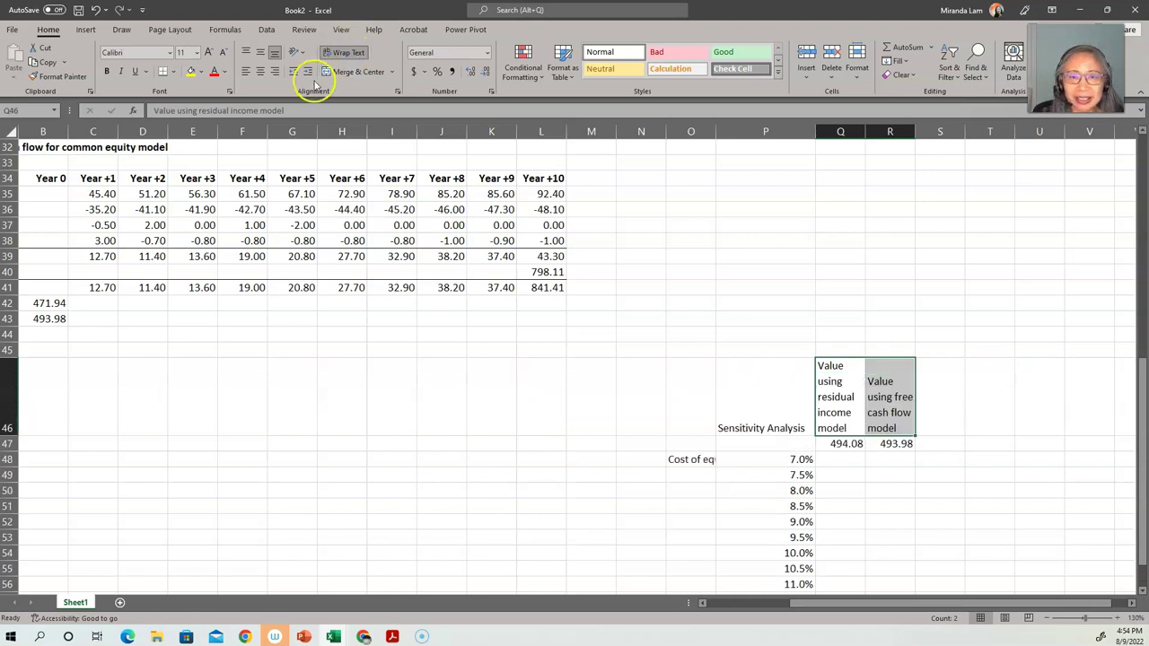
click(275, 72)
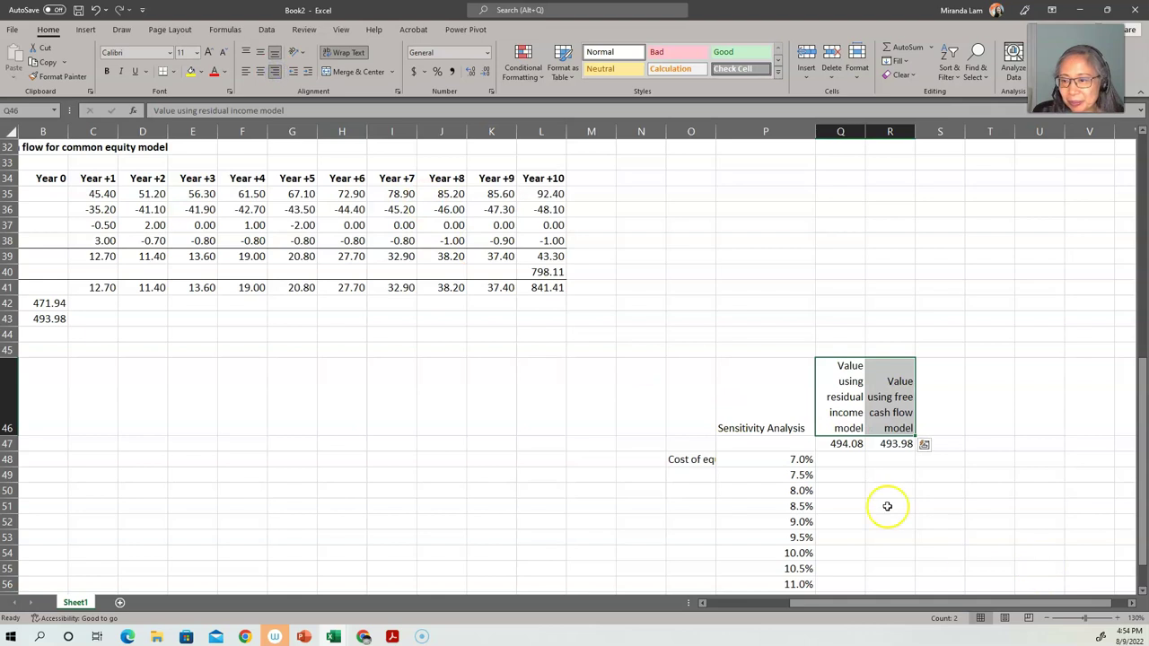
Step: Autofit column O to show 'Cost of equity' and select the P47:R59 table range
scroll(867, 476, down, 2)
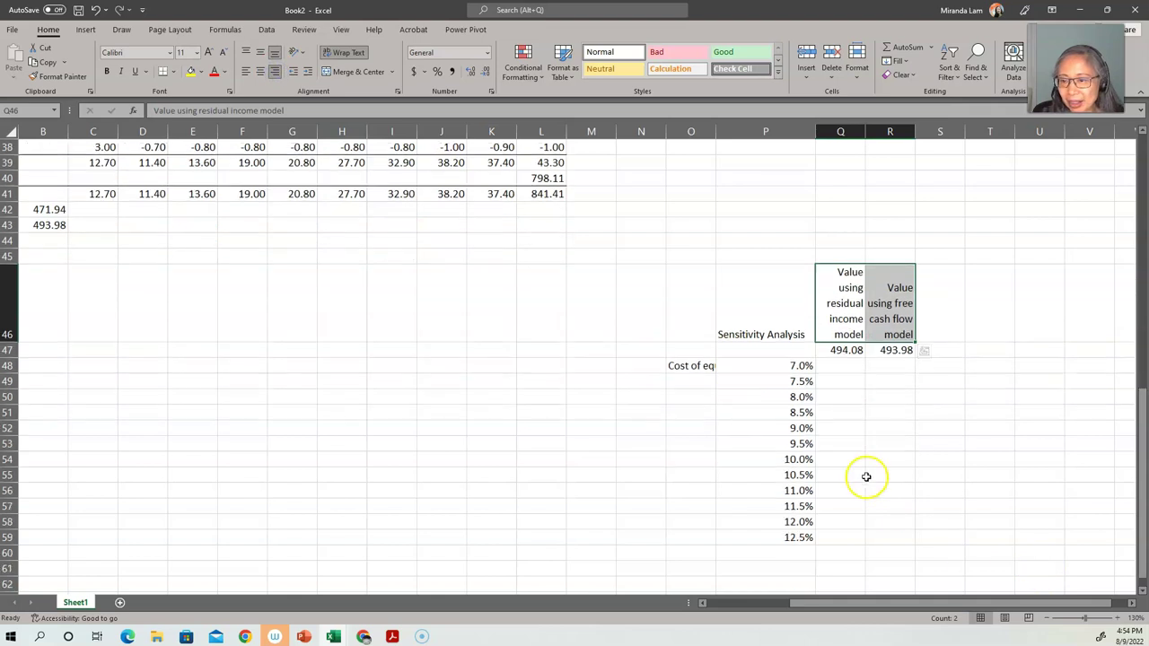
click(765, 381)
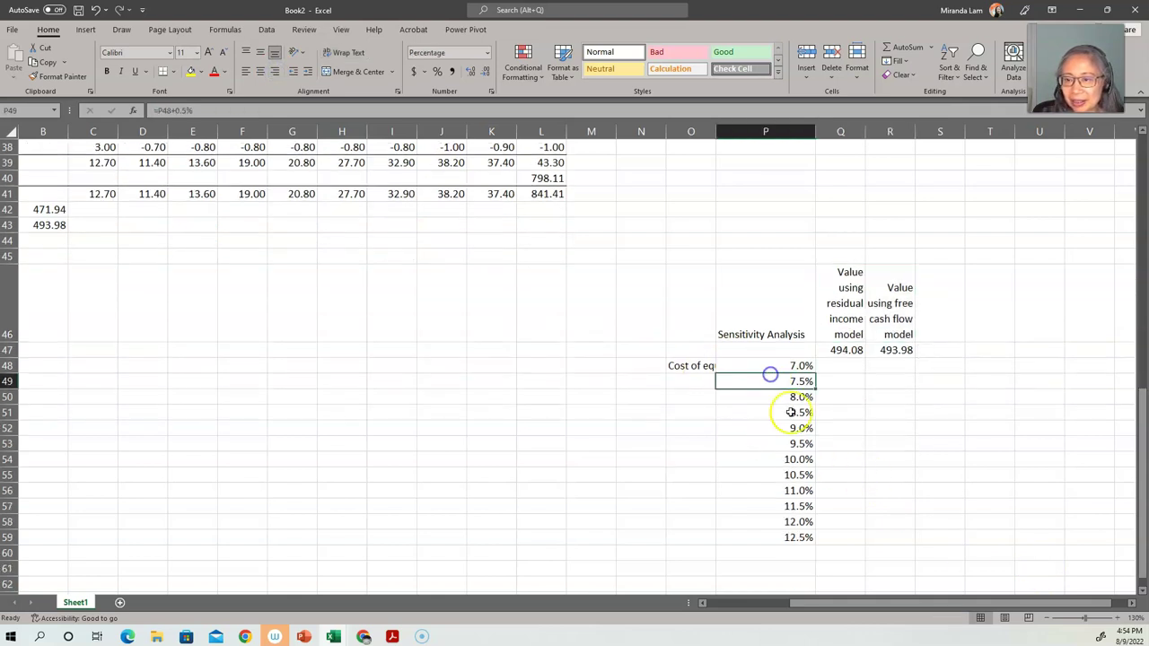
double_click(715, 132)
mouse_move(824, 347)
mouse_down()
mouse_move(833, 530)
mouse_move(872, 523)
mouse_move(904, 538)
mouse_up()
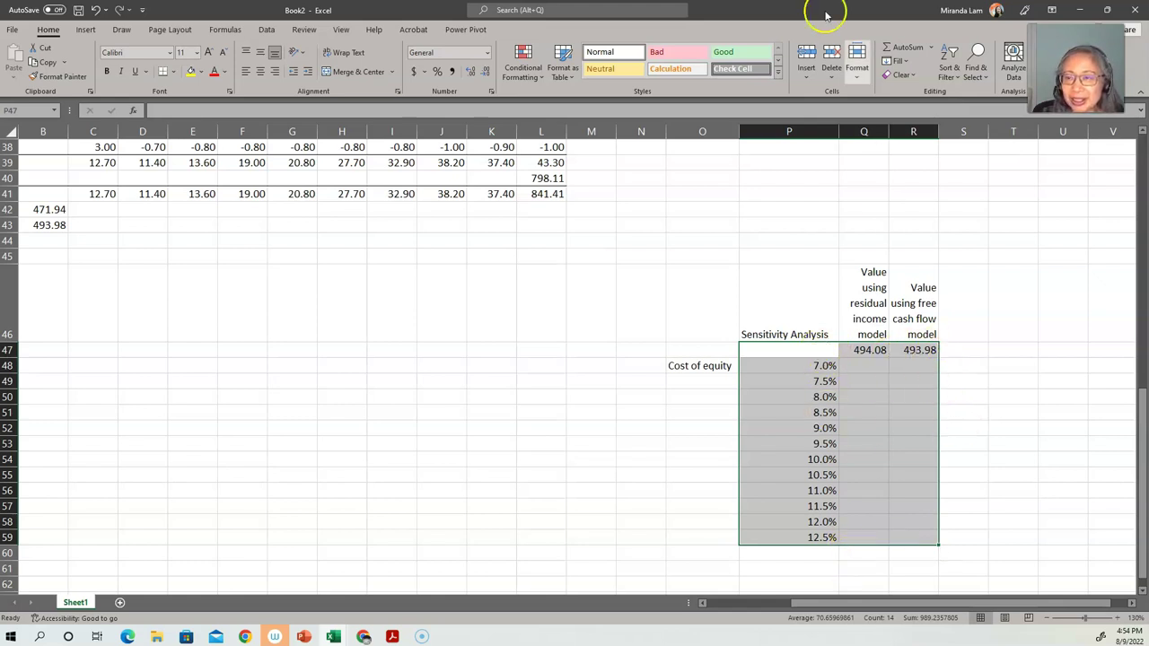
Step: Create a What-If Data Table on P47:R59 with column input cell $C$5
click(264, 30)
click(867, 69)
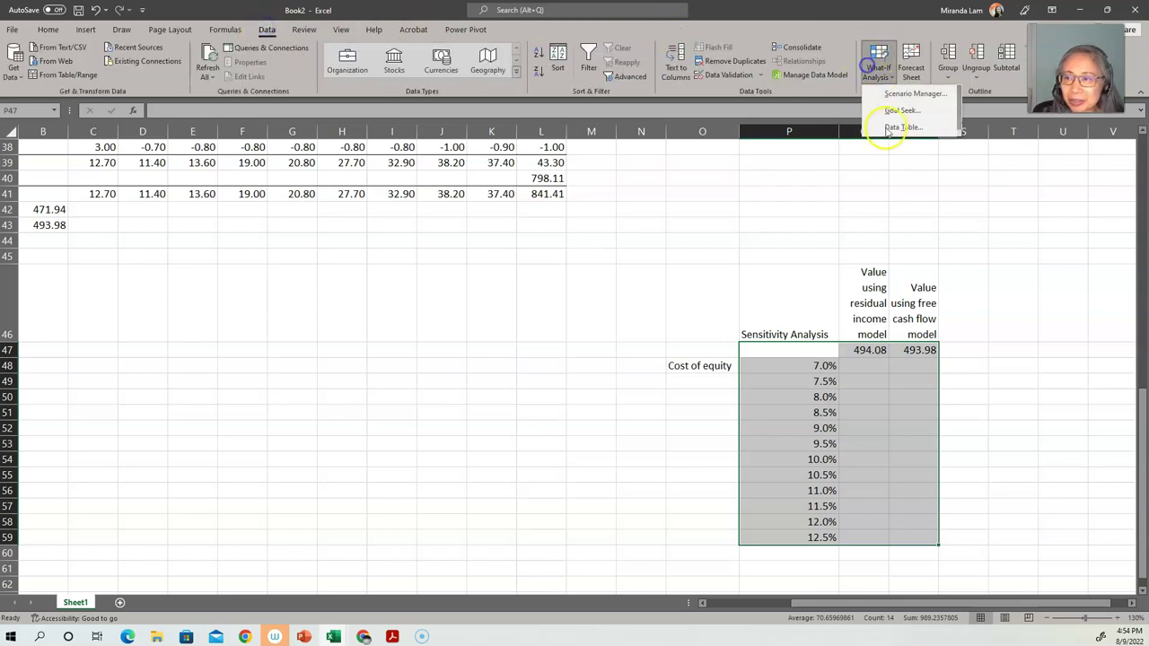
click(896, 128)
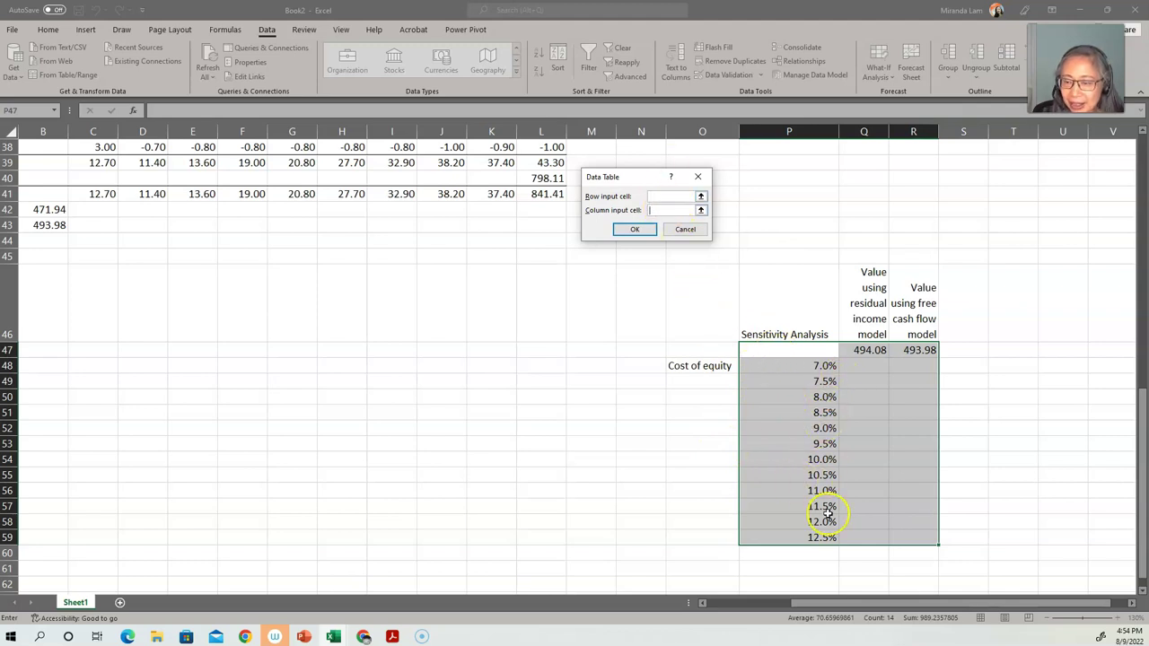
scroll(409, 418, up, 12)
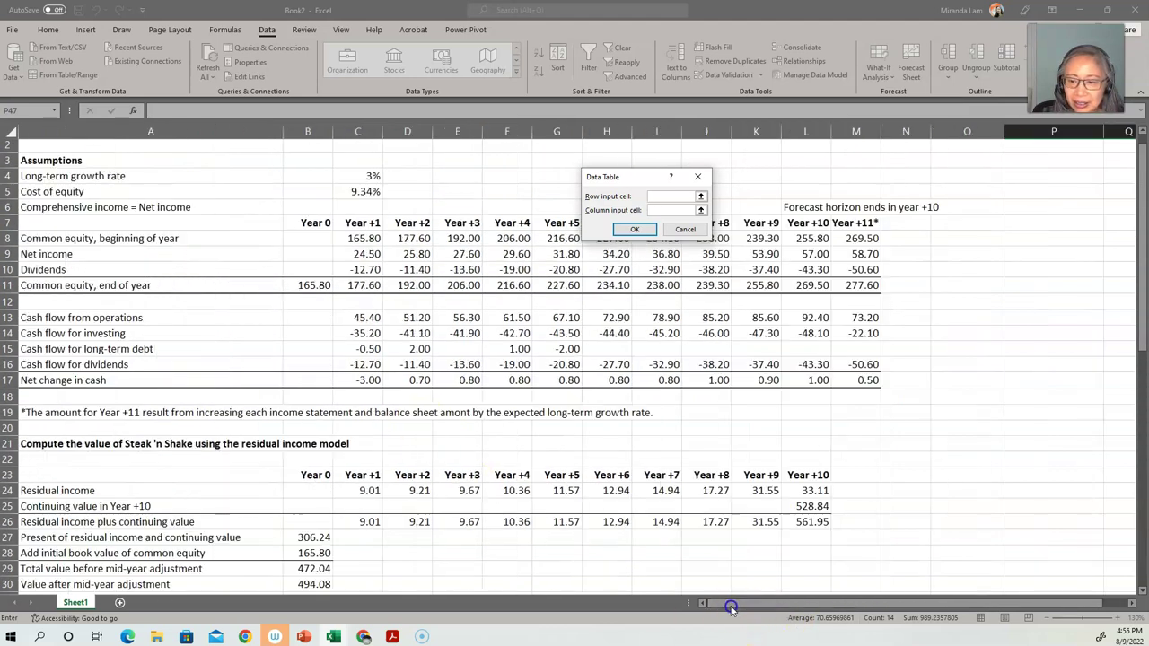
click(732, 603)
scroll(153, 368, up, 1)
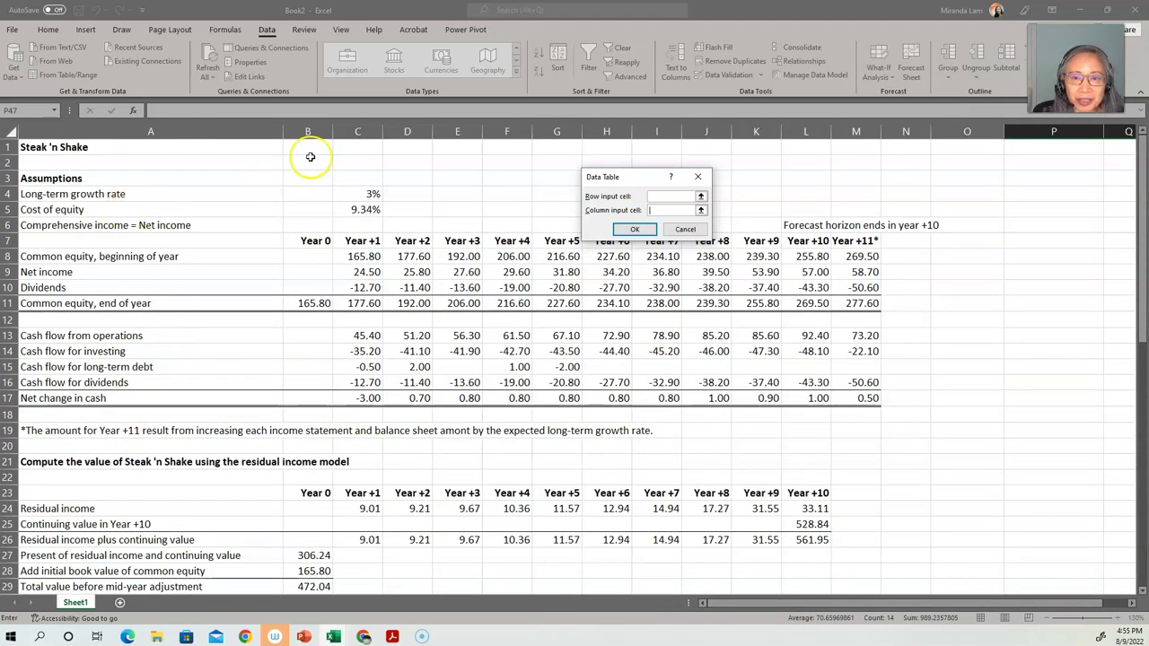
click(359, 212)
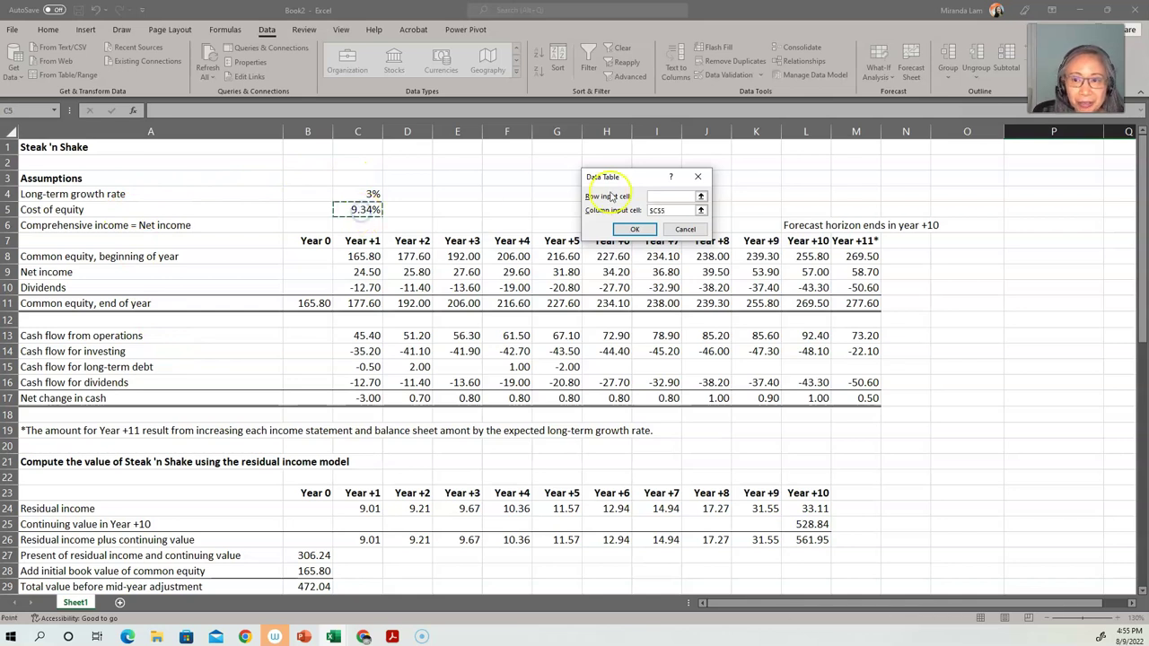
click(635, 230)
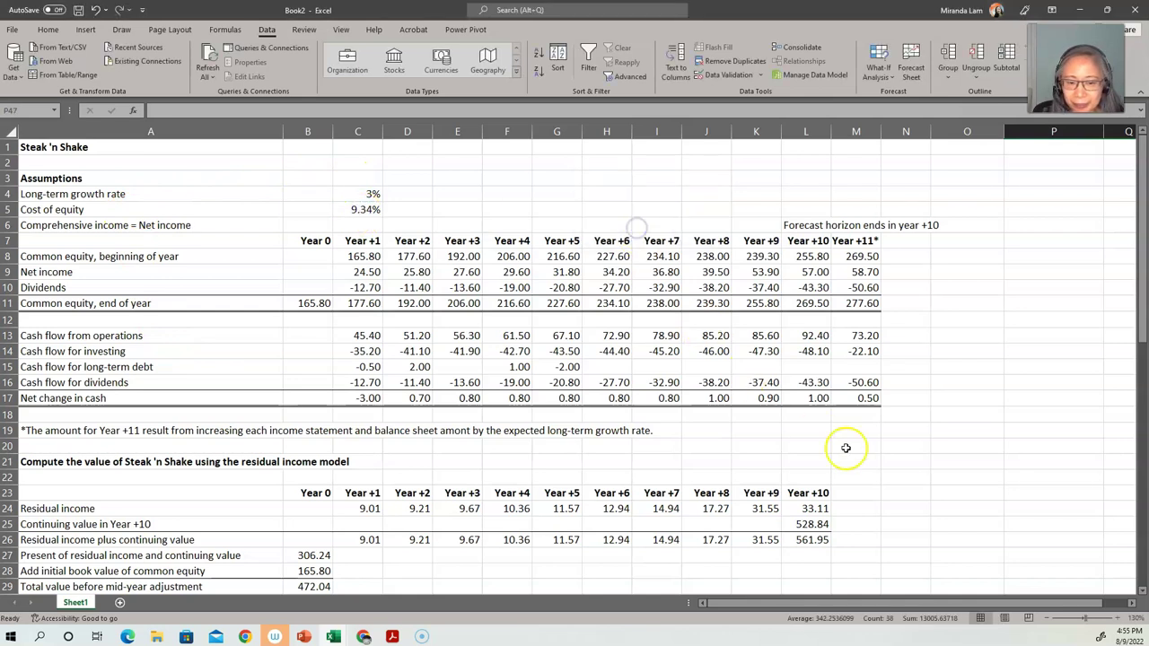
scroll(879, 379, down, 4)
scroll(878, 379, down, 9)
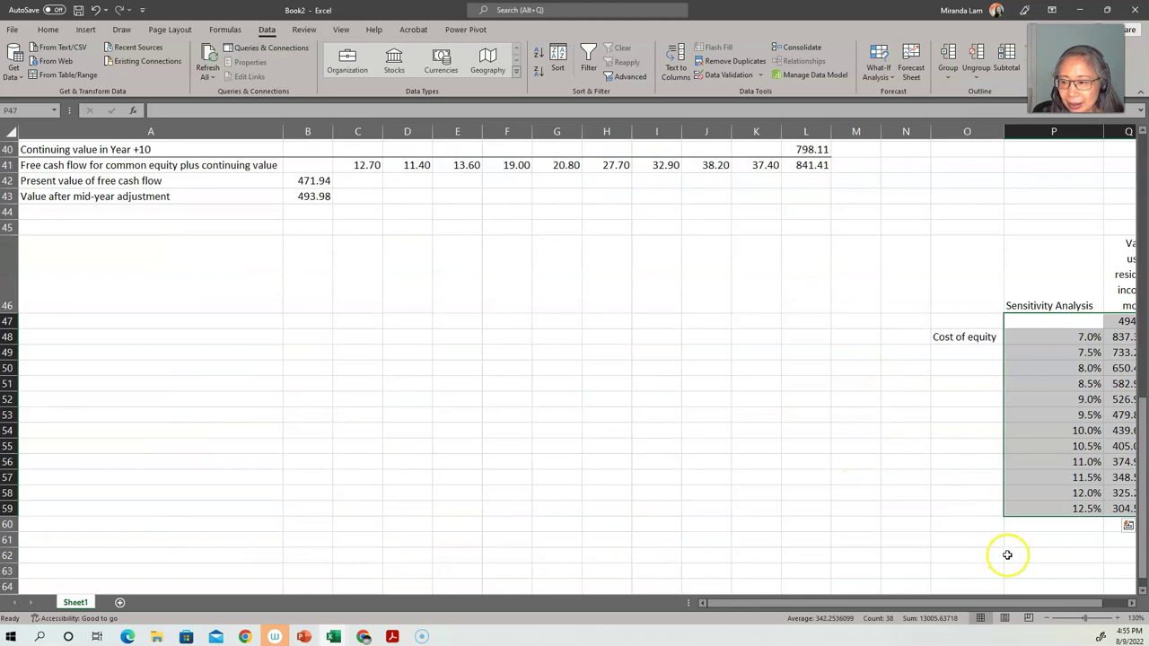
Step: Format Q47:R59 with no decimals and check the {=TABLE(,C5)} result formula
click(1131, 607)
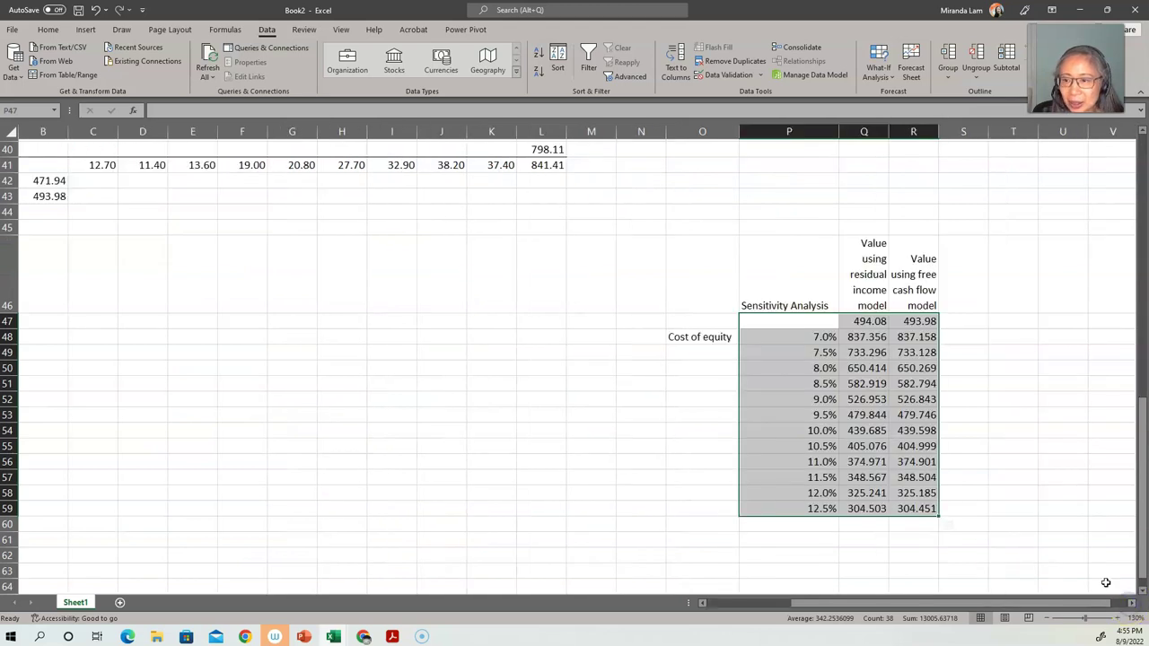
drag(864, 316, 910, 514)
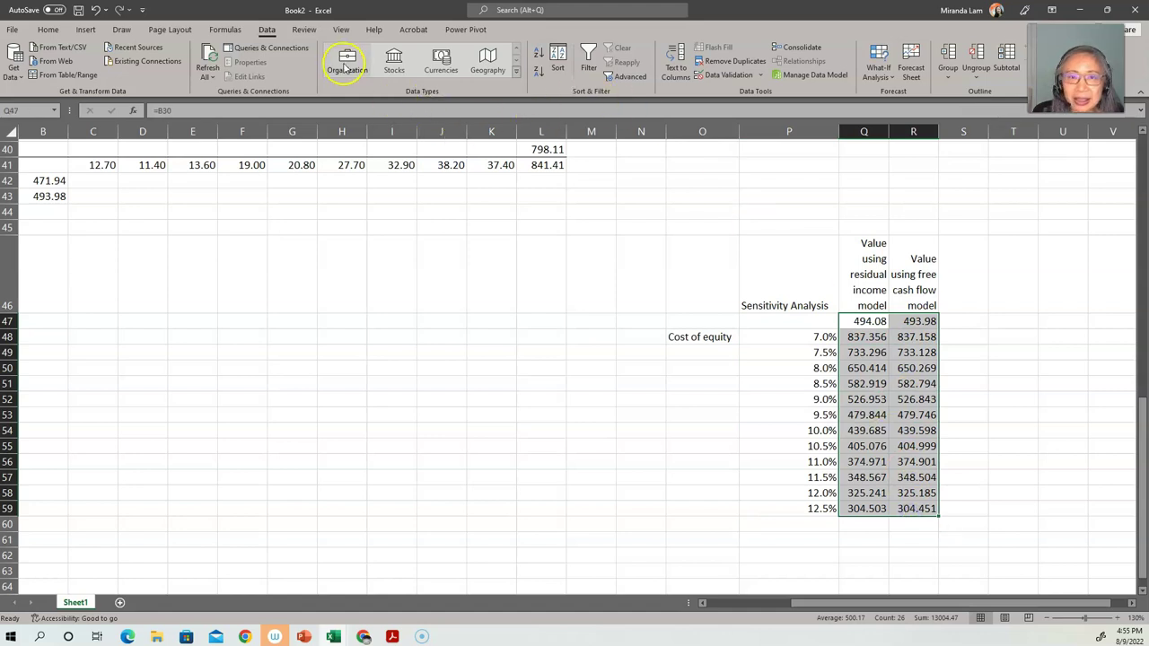
click(54, 32)
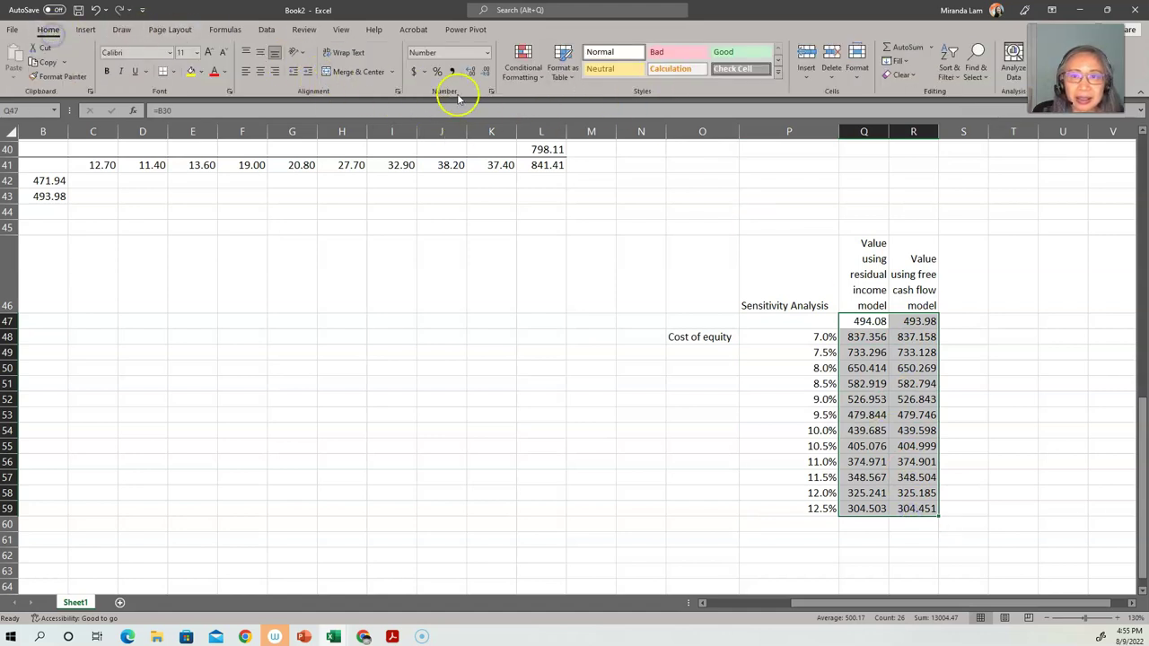
click(485, 72)
click(485, 72)
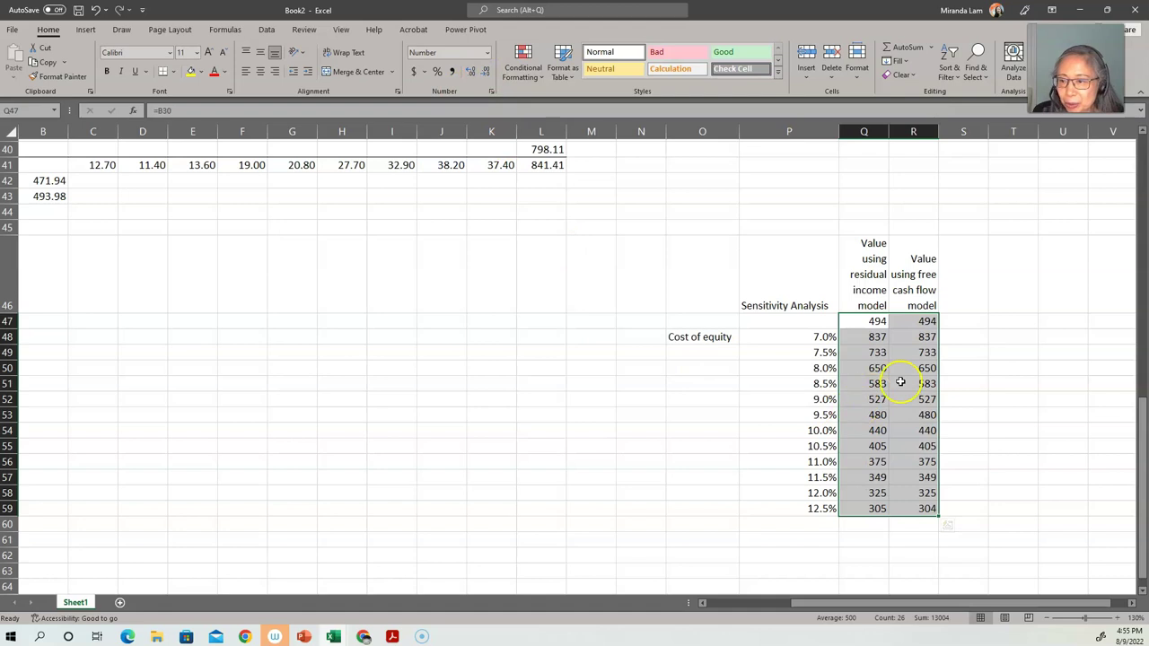
click(930, 369)
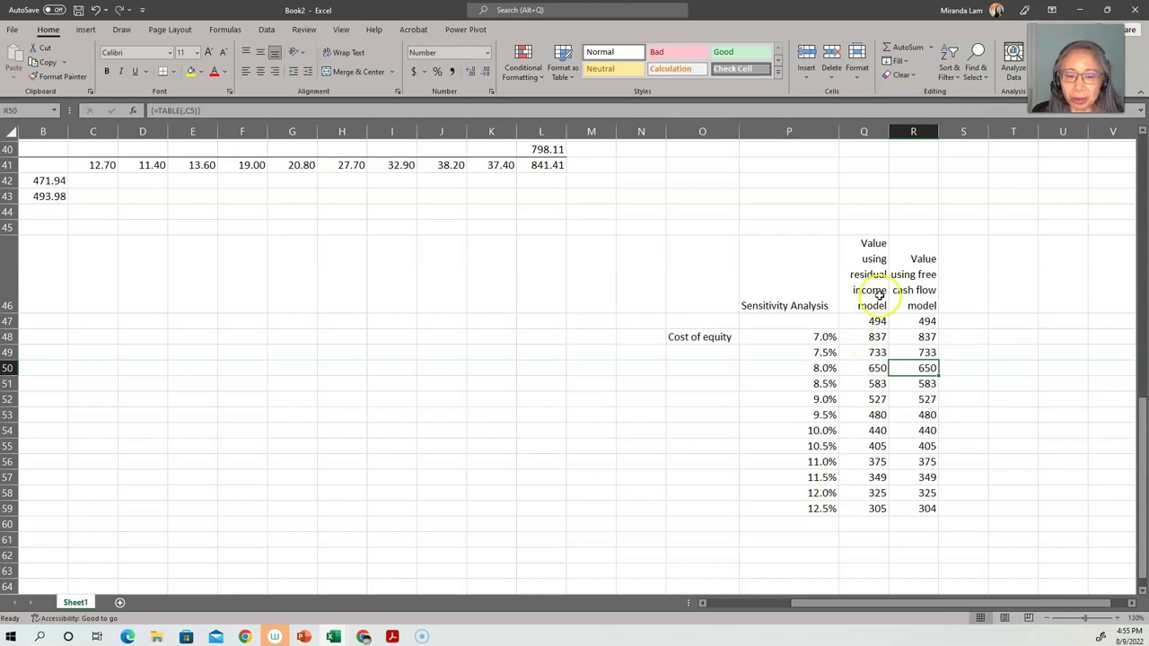
Step: Go back to the sheet's top-left, checking the Year +11 footnote at A19, then the A1 title
scroll(126, 456, up, 5)
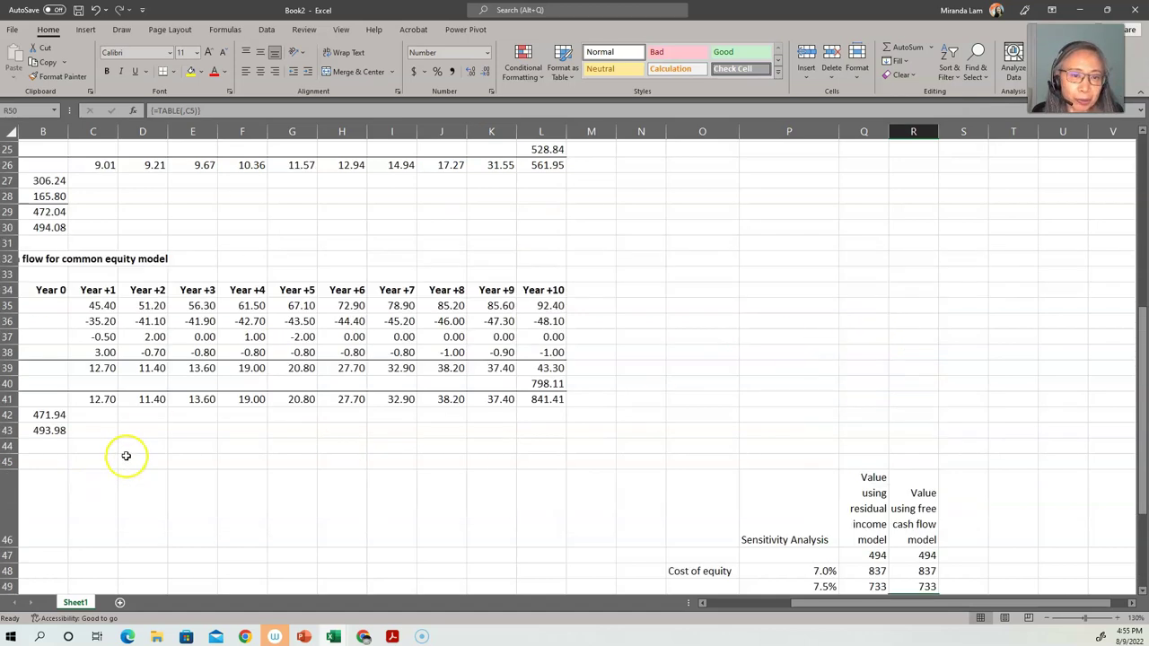
scroll(126, 457, up, 5)
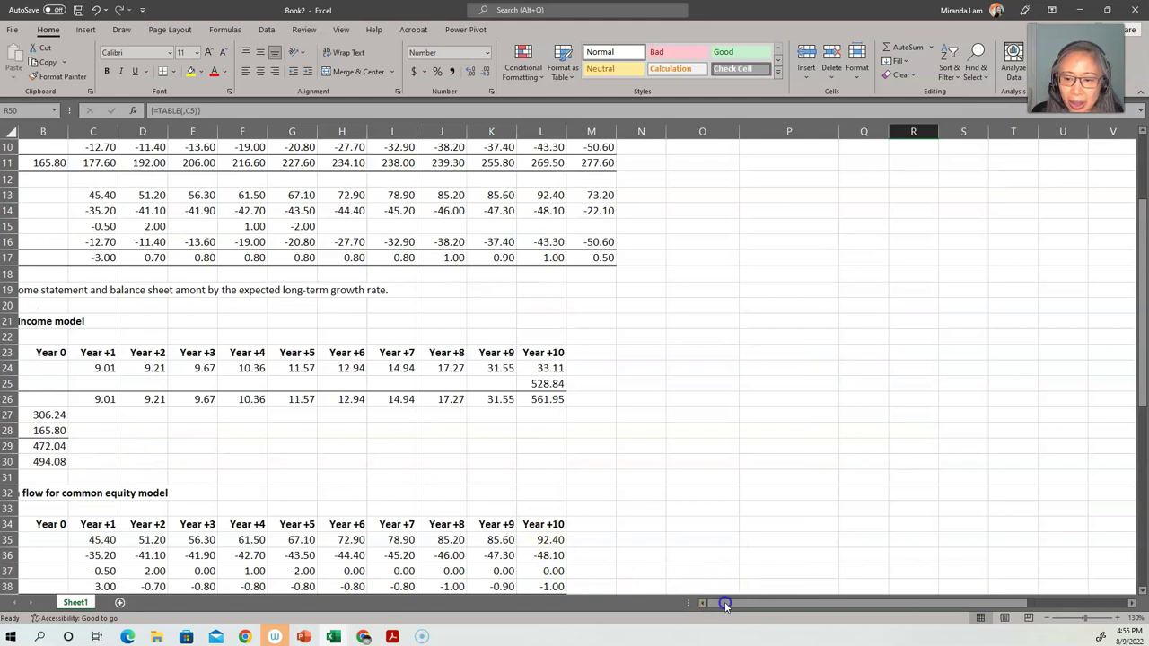
click(725, 603)
scroll(210, 461, up, 3)
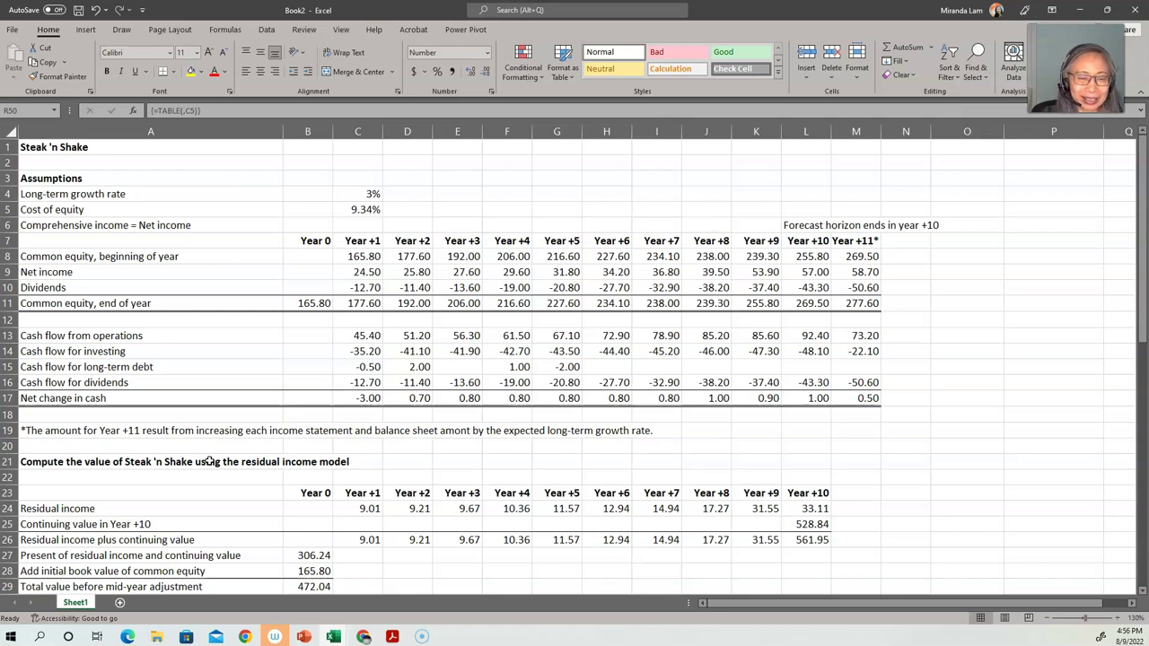
click(139, 429)
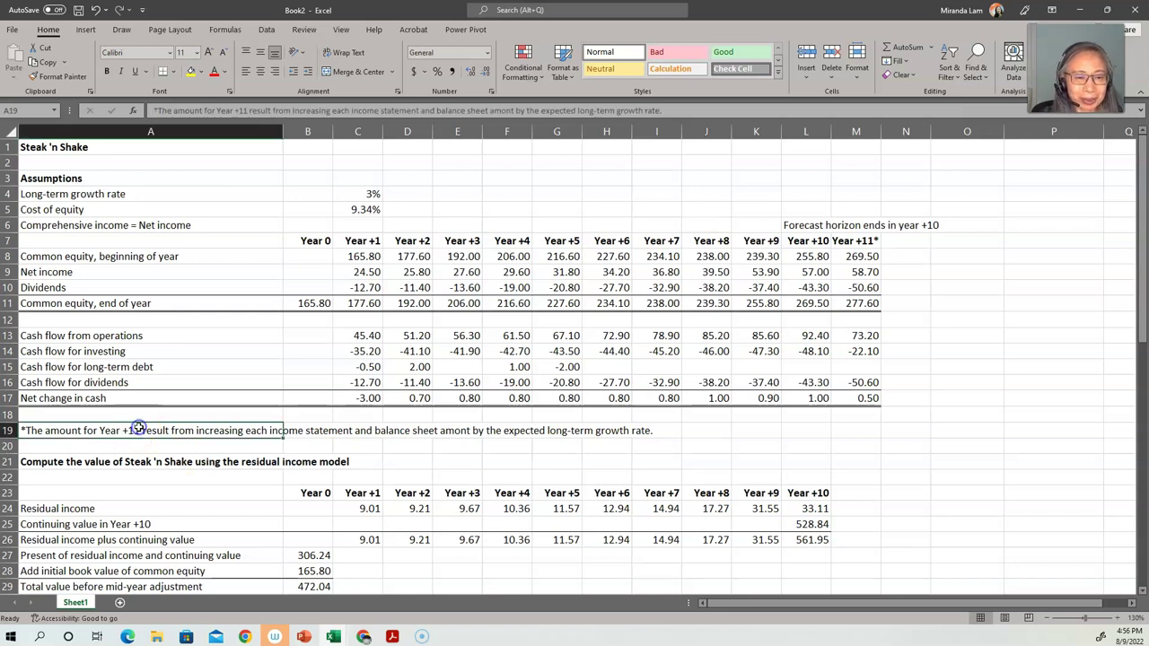
click(104, 148)
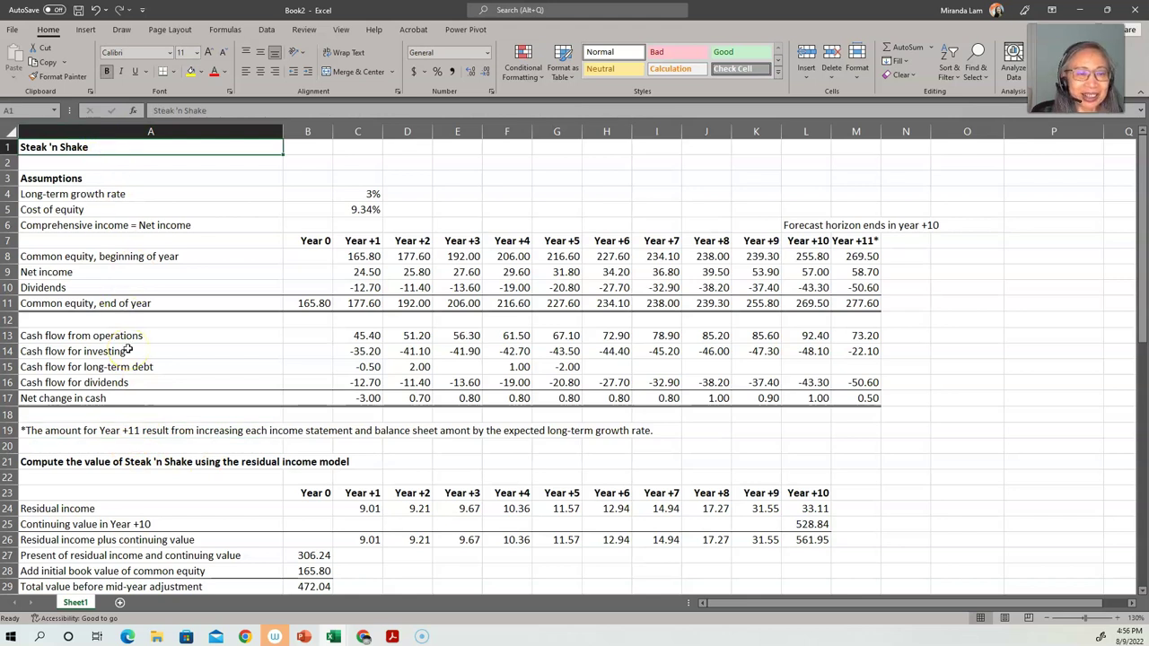